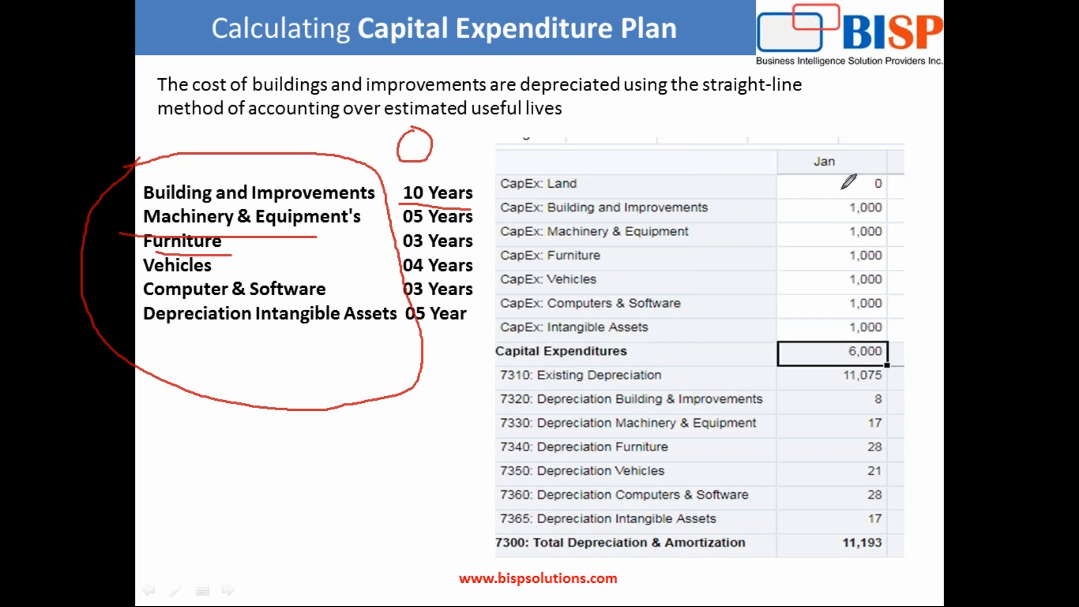
mouse_move(797, 146)
left_mouse_down()
mouse_move(761, 216)
mouse_move(812, 338)
mouse_move(923, 312)
mouse_move(891, 160)
mouse_move(796, 134)
mouse_move(782, 144)
left_mouse_up()
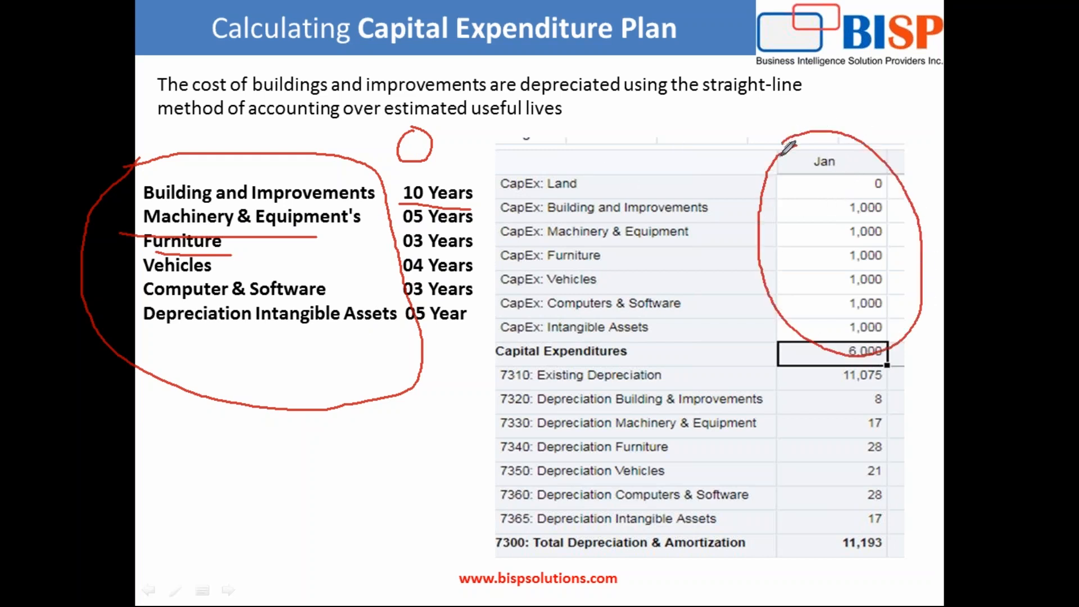
mouse_move(832, 361)
left_mouse_down()
mouse_move(807, 376)
mouse_move(778, 517)
mouse_move(868, 550)
mouse_move(923, 417)
mouse_move(863, 349)
left_mouse_up()
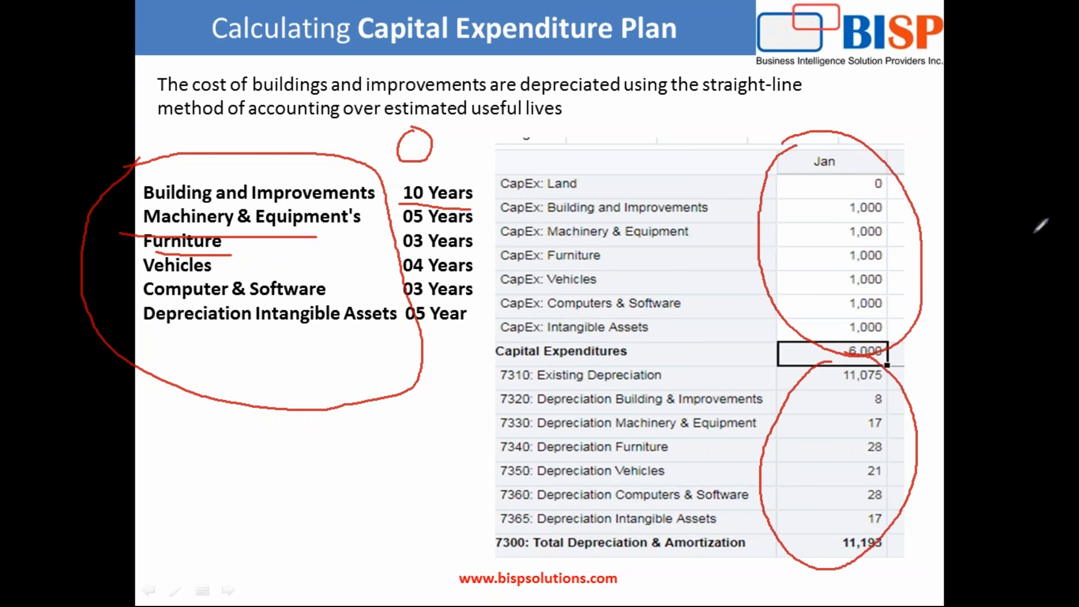
key("e")
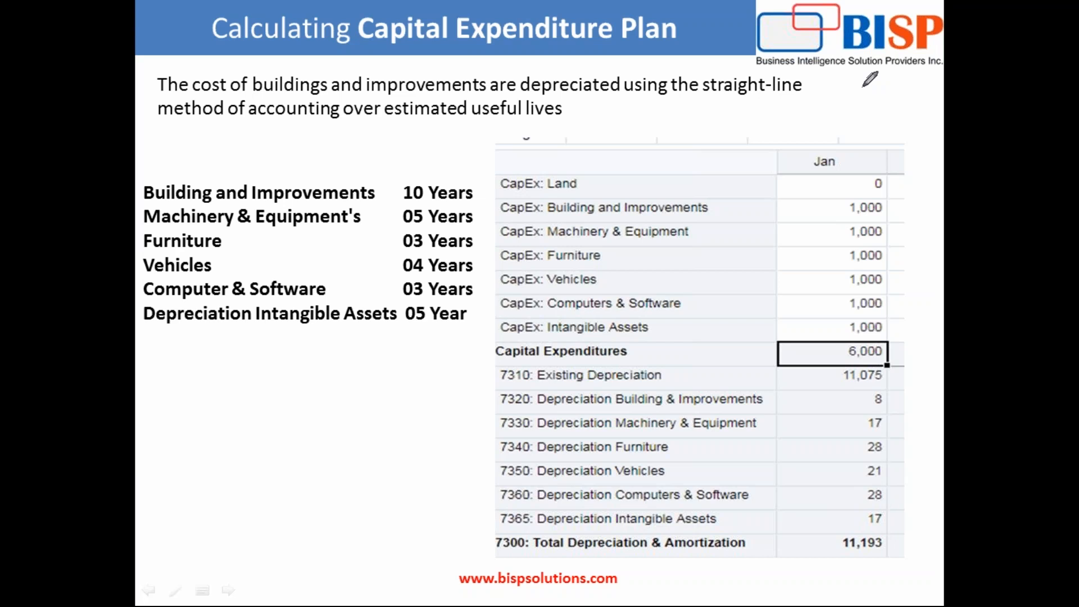
- Switch to Planning and Budgeting Cloud in Chrome and open the Dimensions page of the Vision application
key("super")
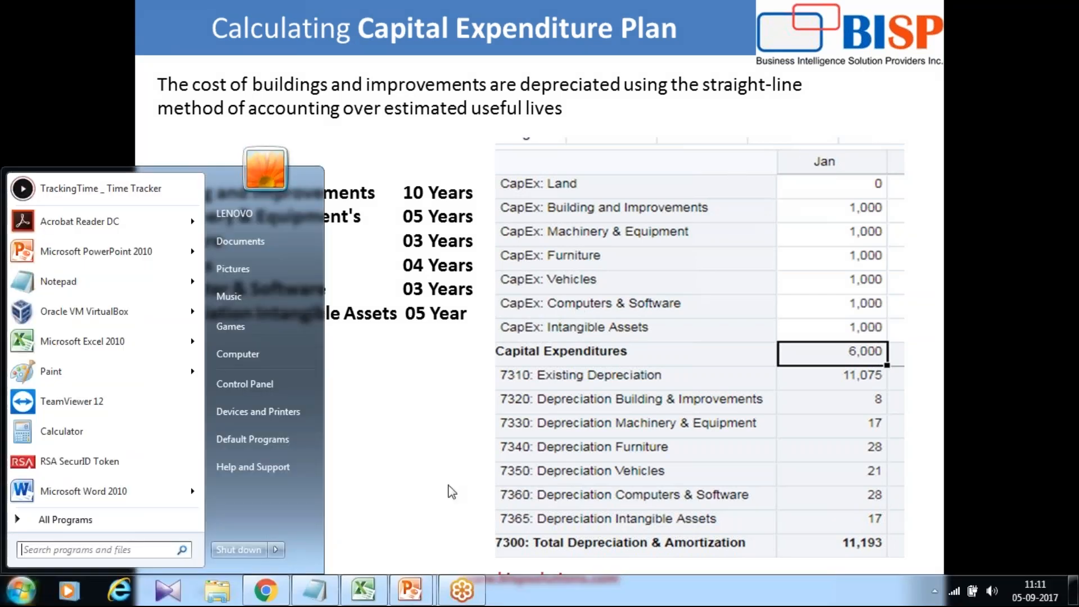
left_click(267, 588)
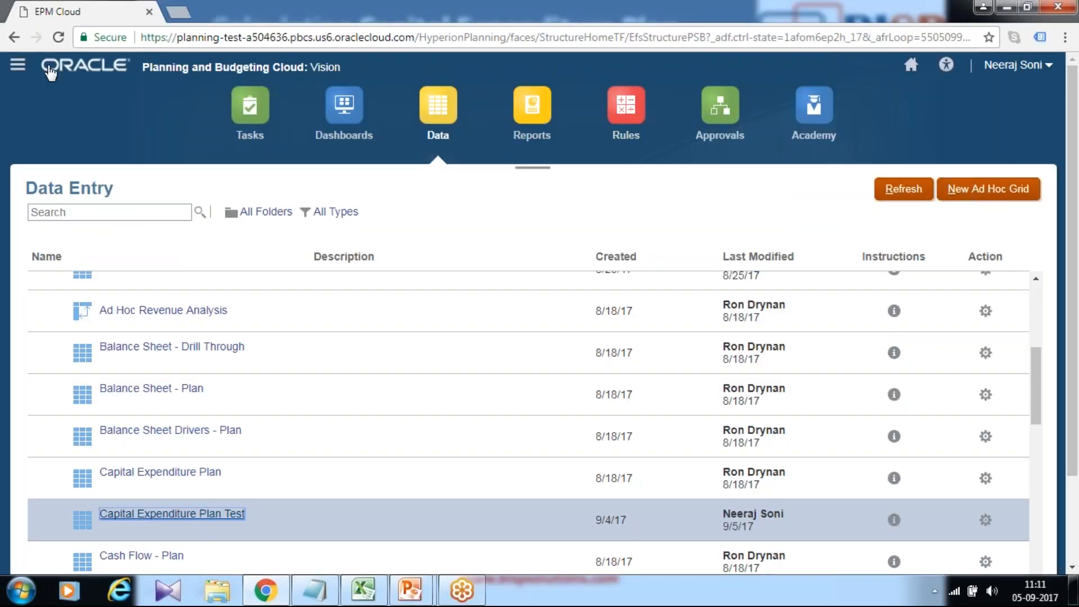
left_click(17, 73)
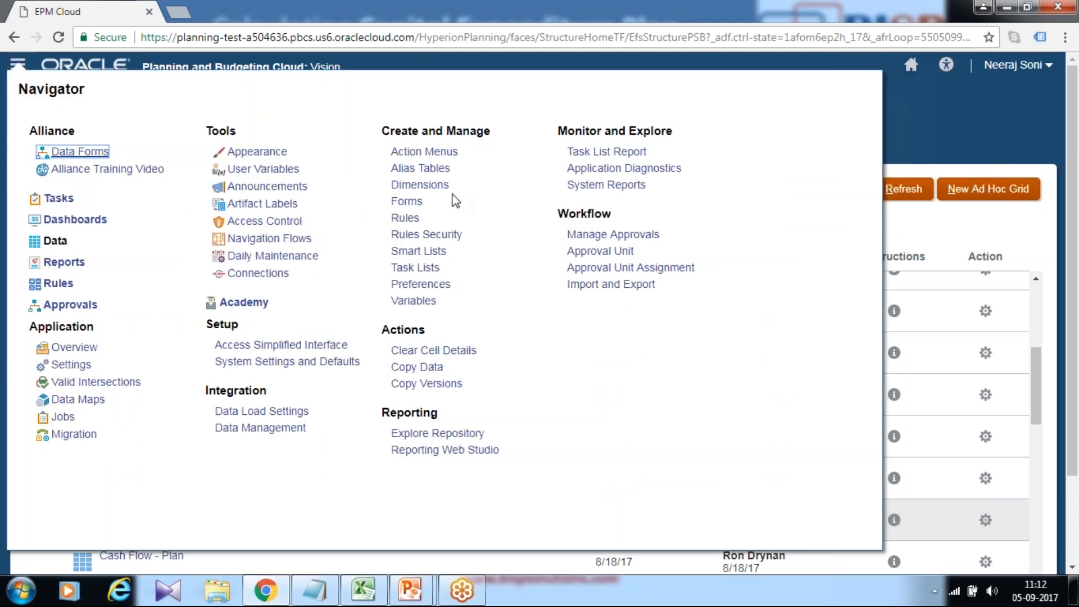
left_click(427, 185)
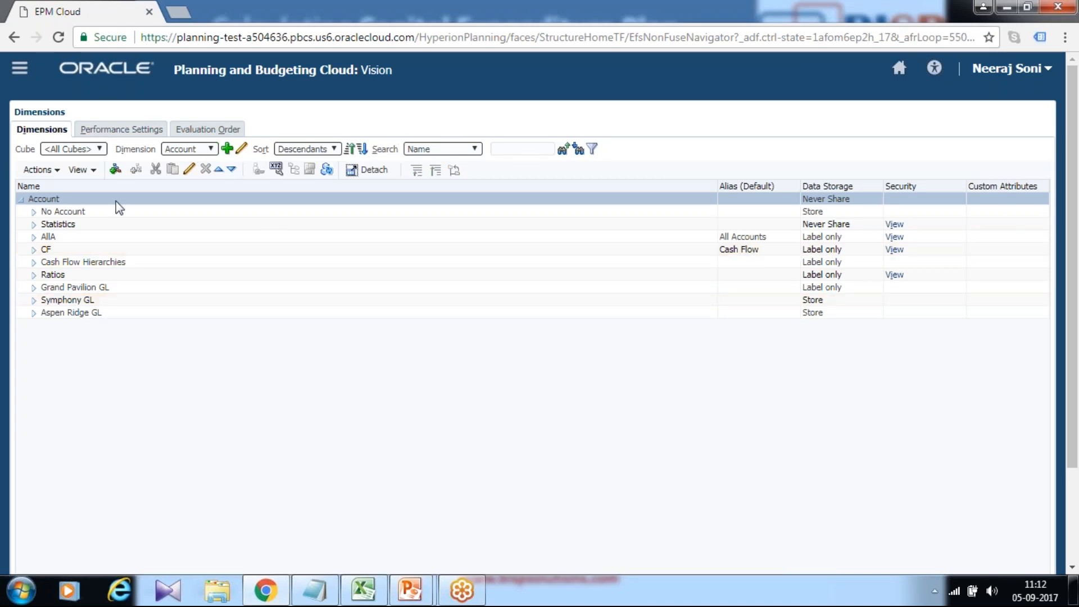
- Examine the CapEx accounts under Statistics > Capital Expenditures in the Account dimension, then collapse that branch
left_click(33, 224)
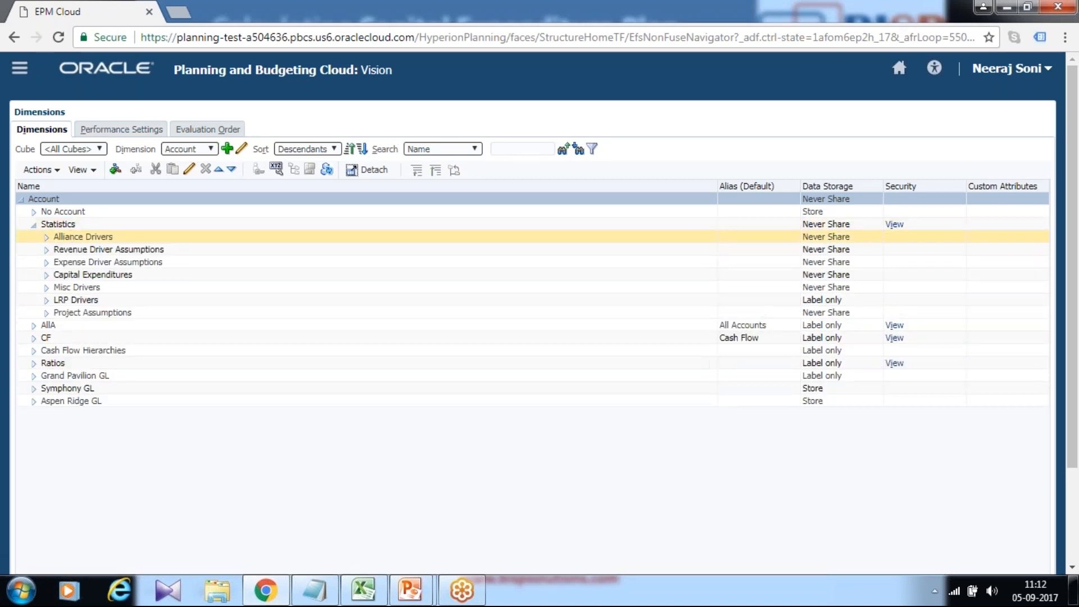
left_click(46, 276)
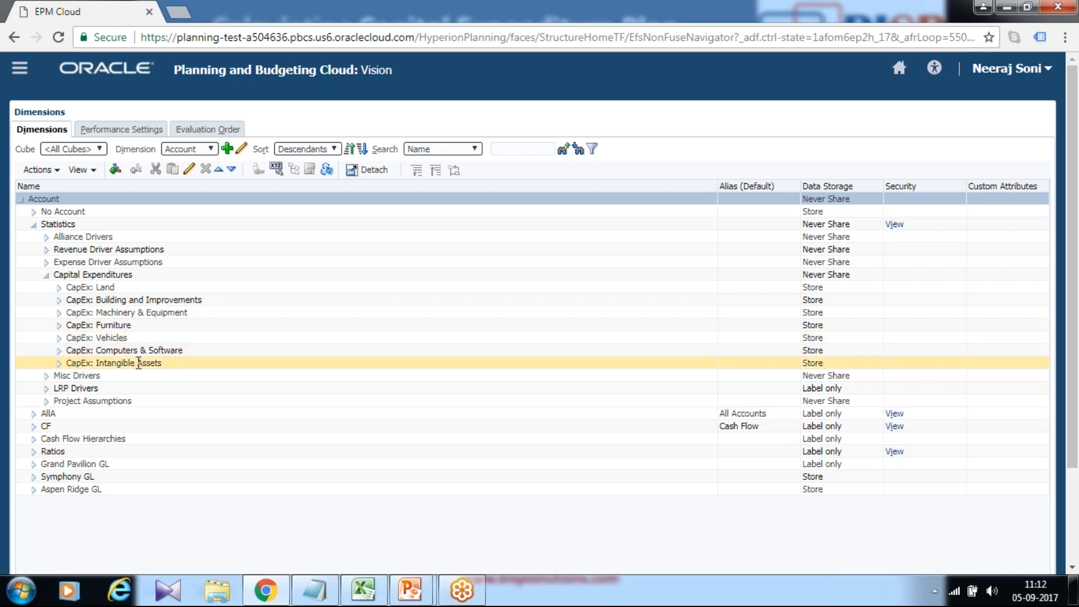
left_click(47, 275)
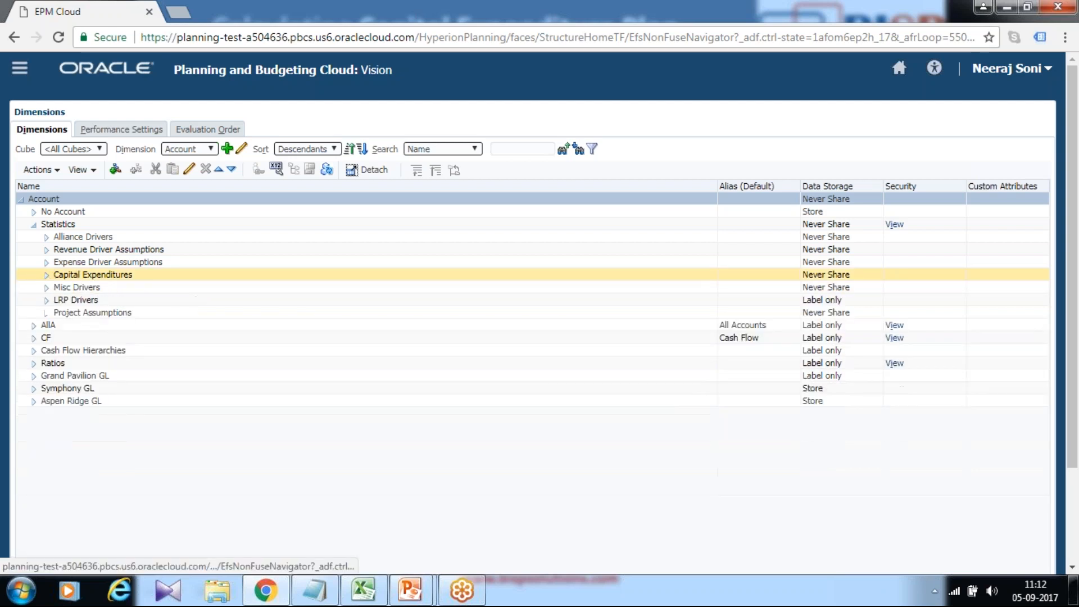
- Search the Account dimension for 7310 and widen the alias column to read the depreciation account names under 7300
left_click(519, 143)
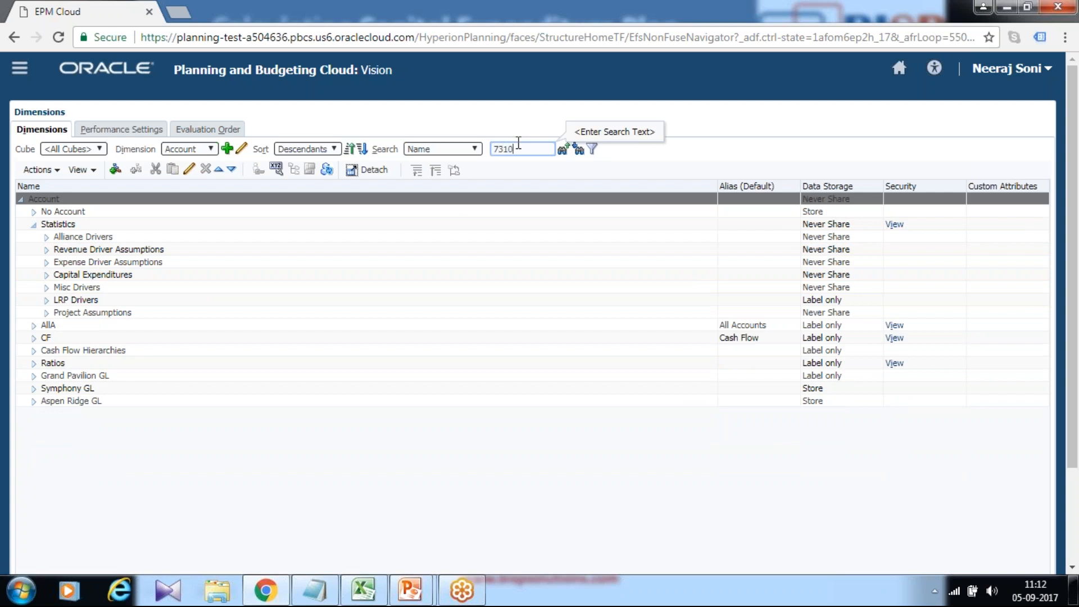
left_click(579, 150)
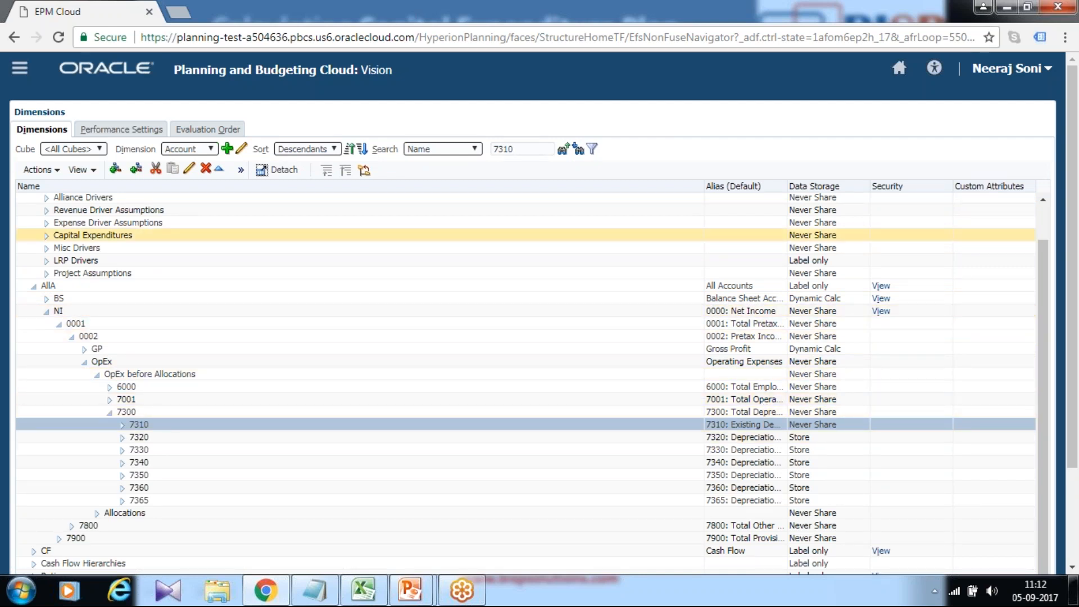
left_click_drag(704, 185, 395, 186)
left_click(508, 412)
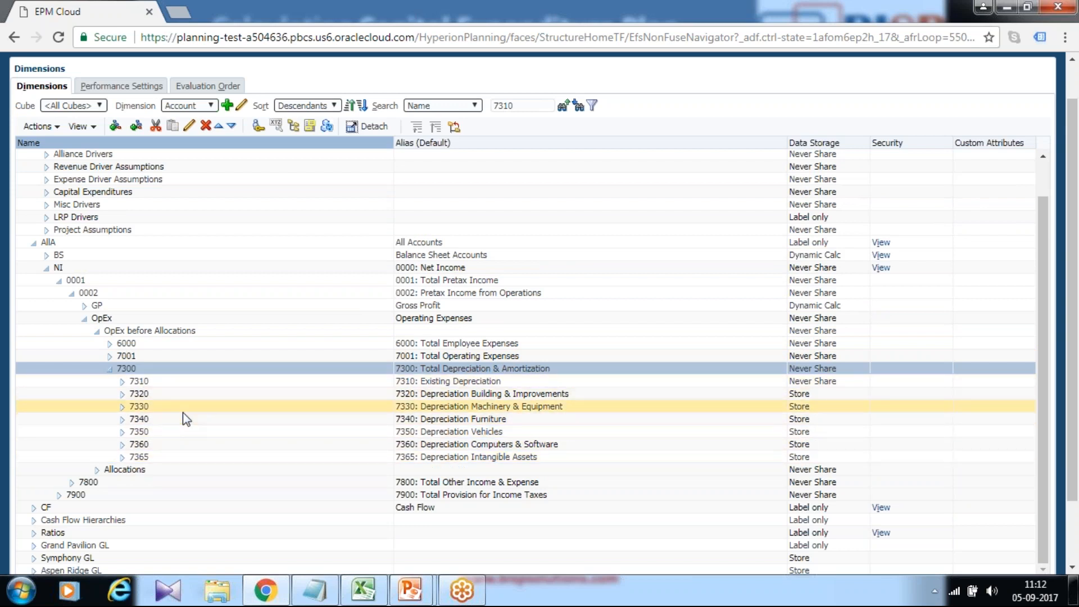
scroll(669, 376, "up", 1)
scroll(677, 371, "up", 1)
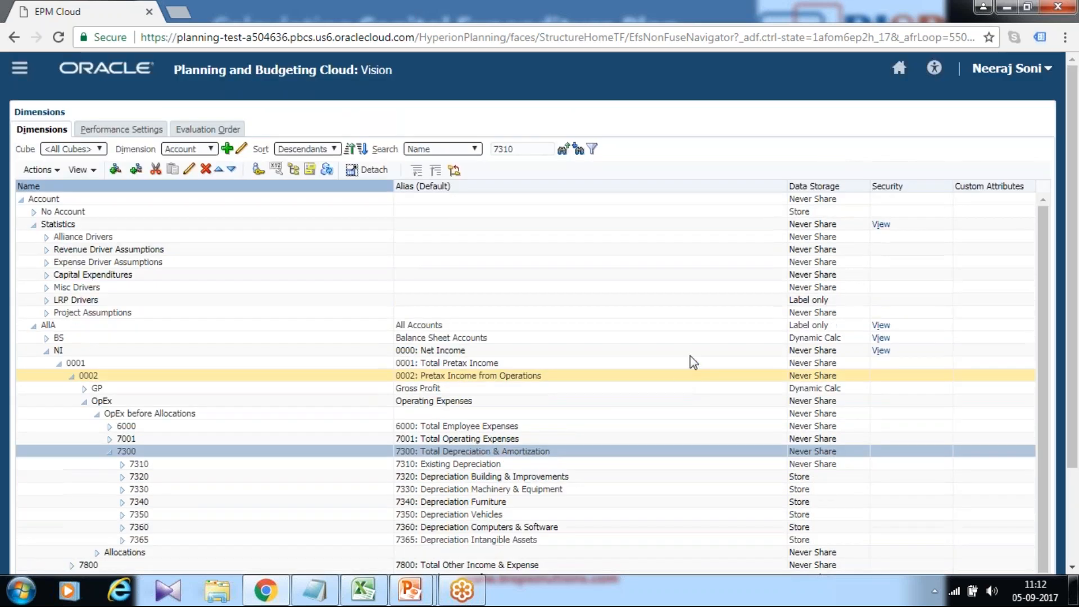
- Return to the home page and open the rules management in Calculation Manager, maximizing its window
left_click(899, 70)
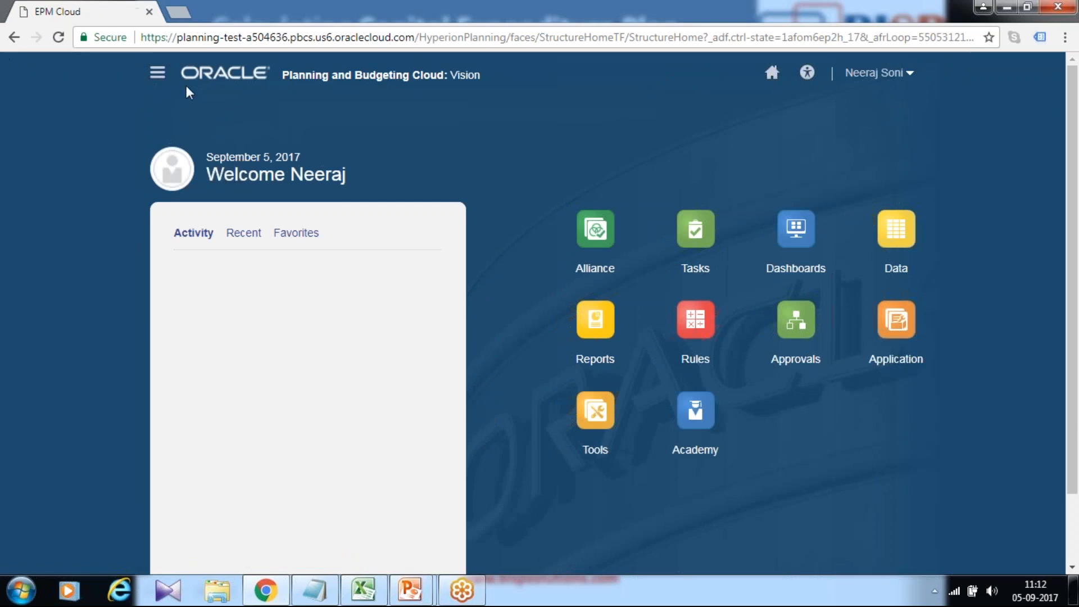
left_click(158, 72)
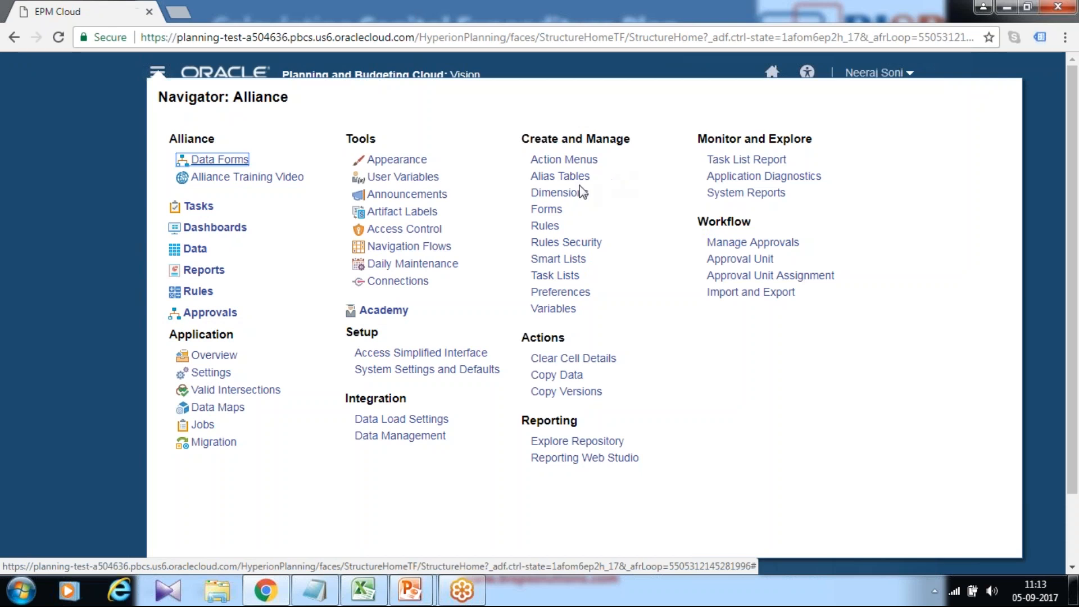
left_click(545, 227)
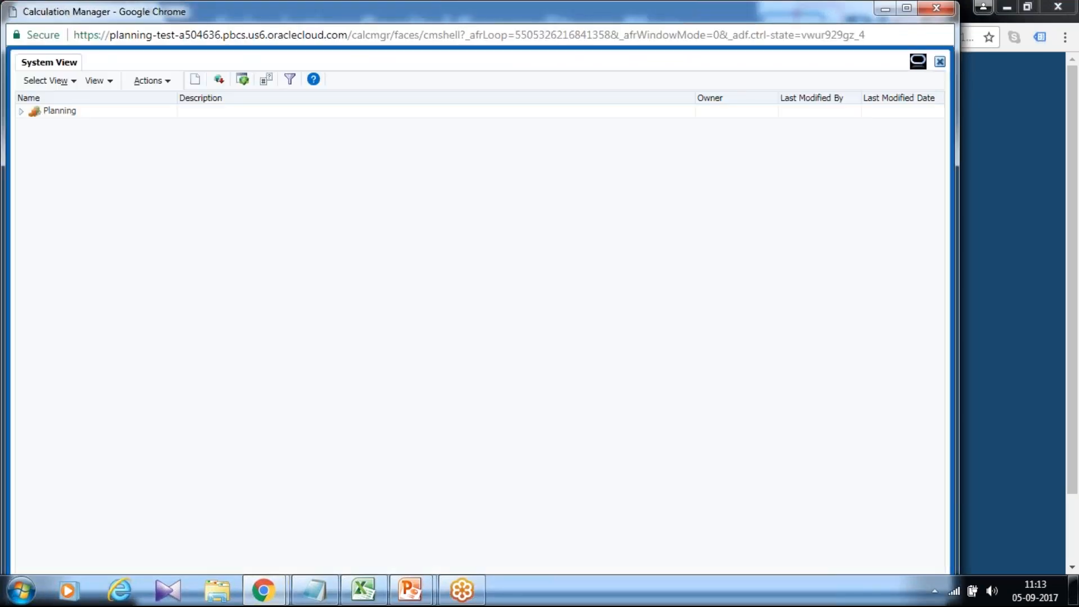
double_click(394, 19)
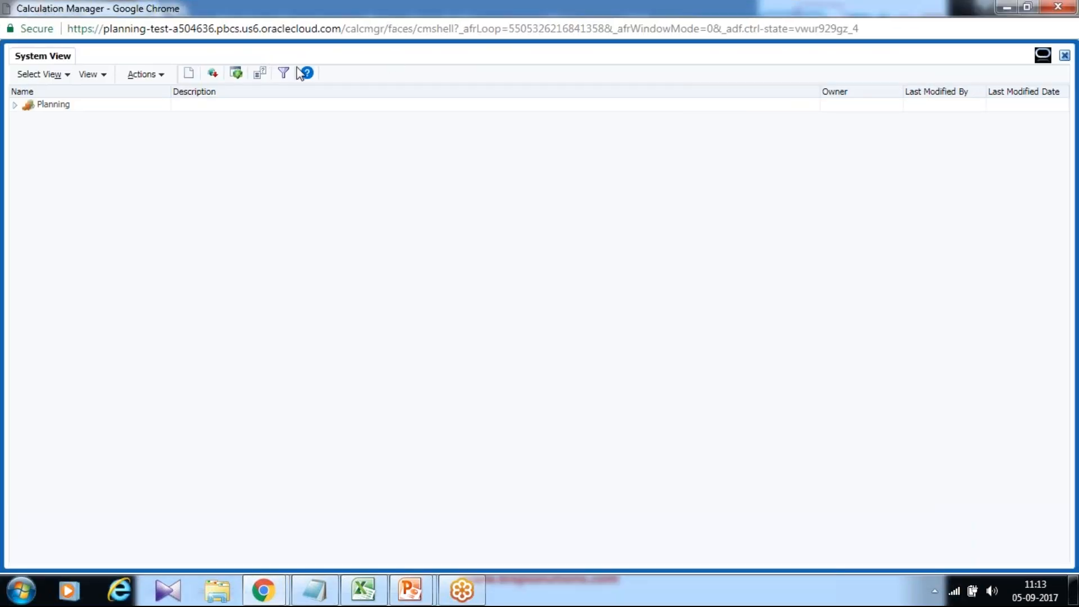
- Expand the Planning tree through the Vision application to show the object types of the Plan1 cube
left_click(15, 104)
left_click(27, 118)
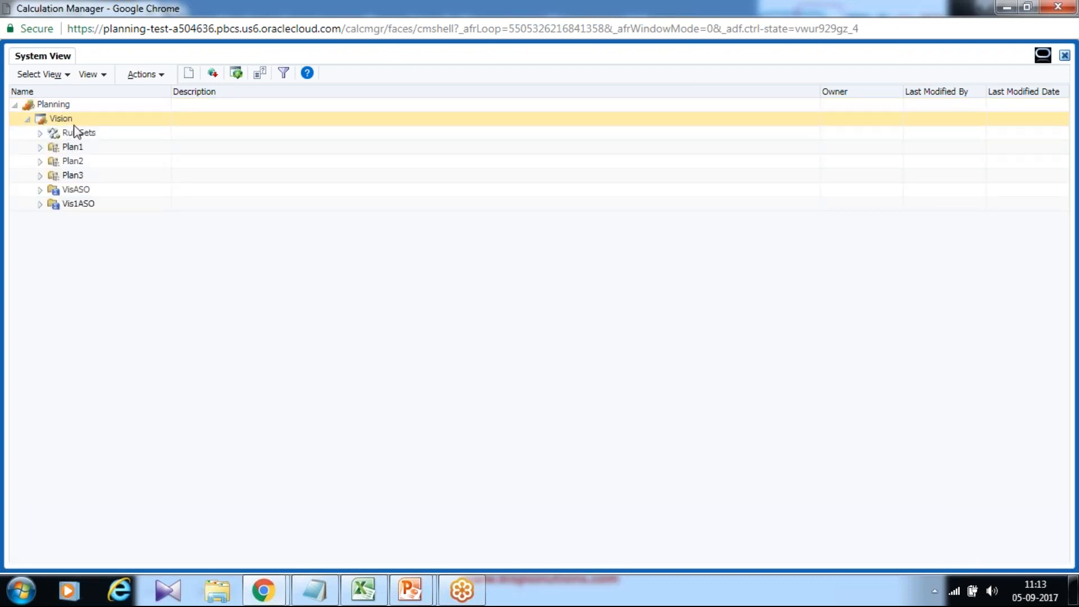
left_click(44, 147)
left_click(40, 148)
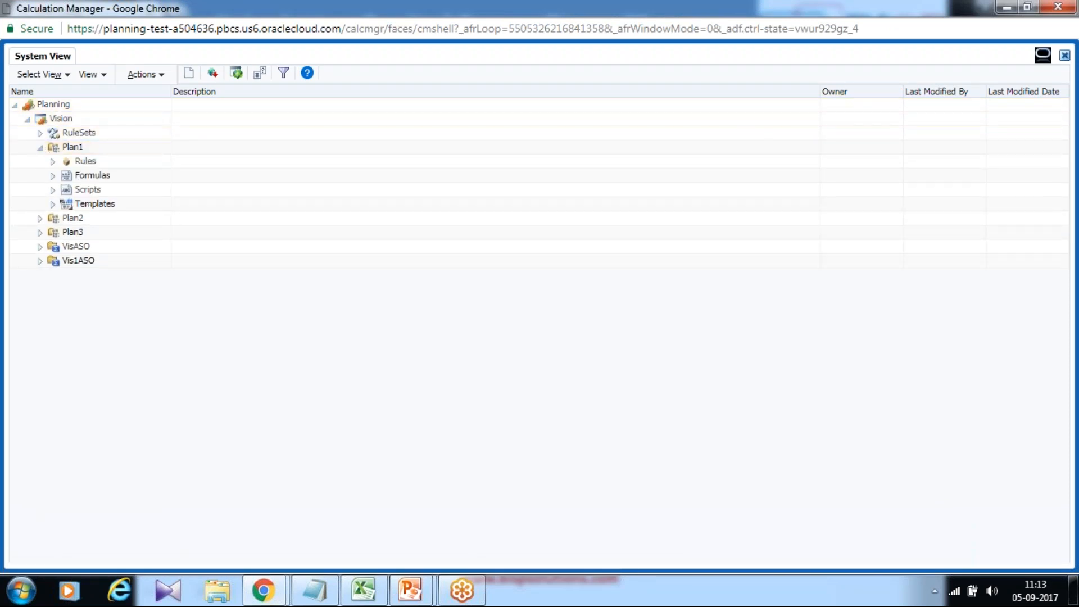
- Examine the replacement variables defined for the Vision application in the Variable Designer, then close it
left_click(146, 78)
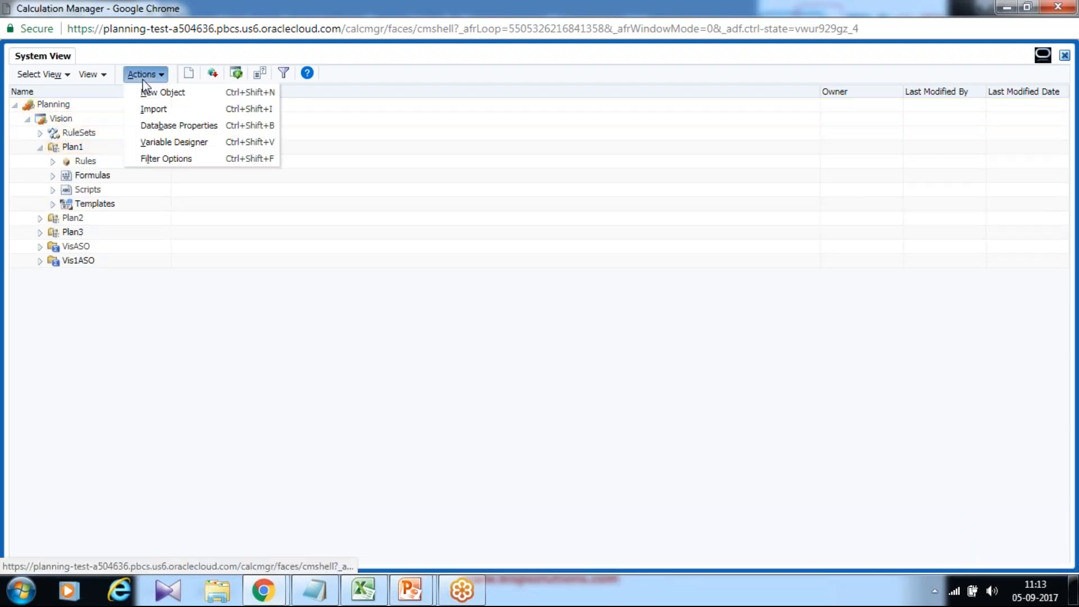
left_click(174, 144)
left_click(15, 90)
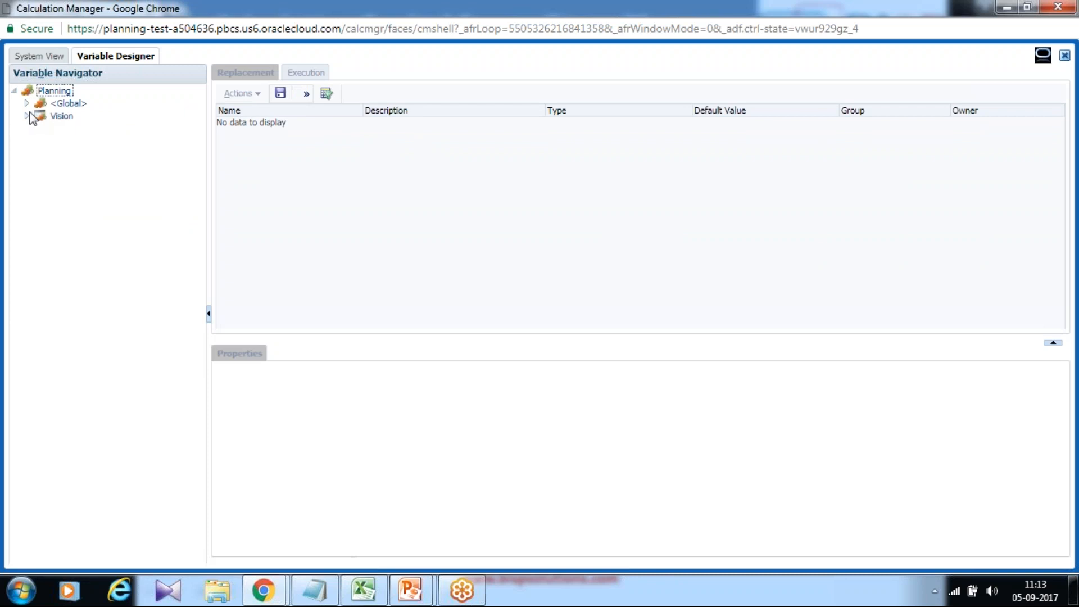
left_click(26, 115)
left_click(61, 117)
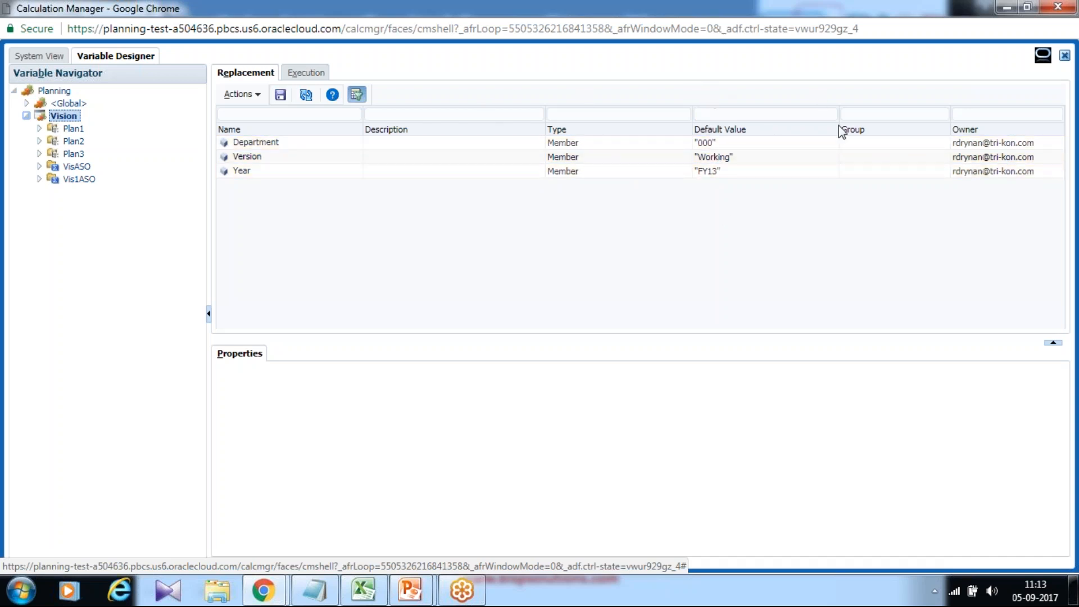
left_click(1065, 54)
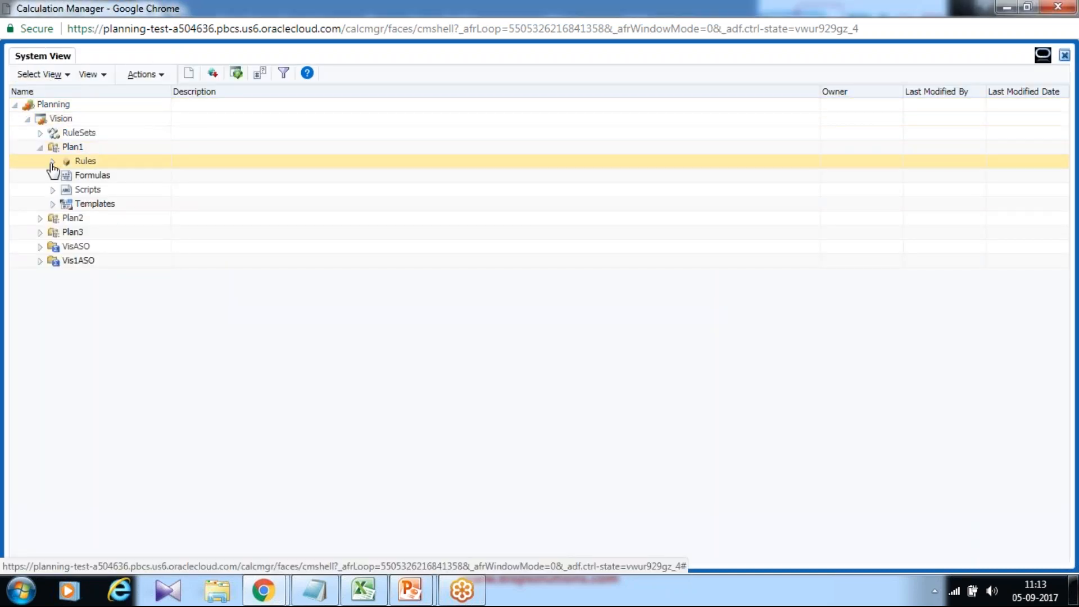
- Create a new rule named Test_Calculate_Depreciation for the Vision application's Plan1 cube
right_click(91, 162)
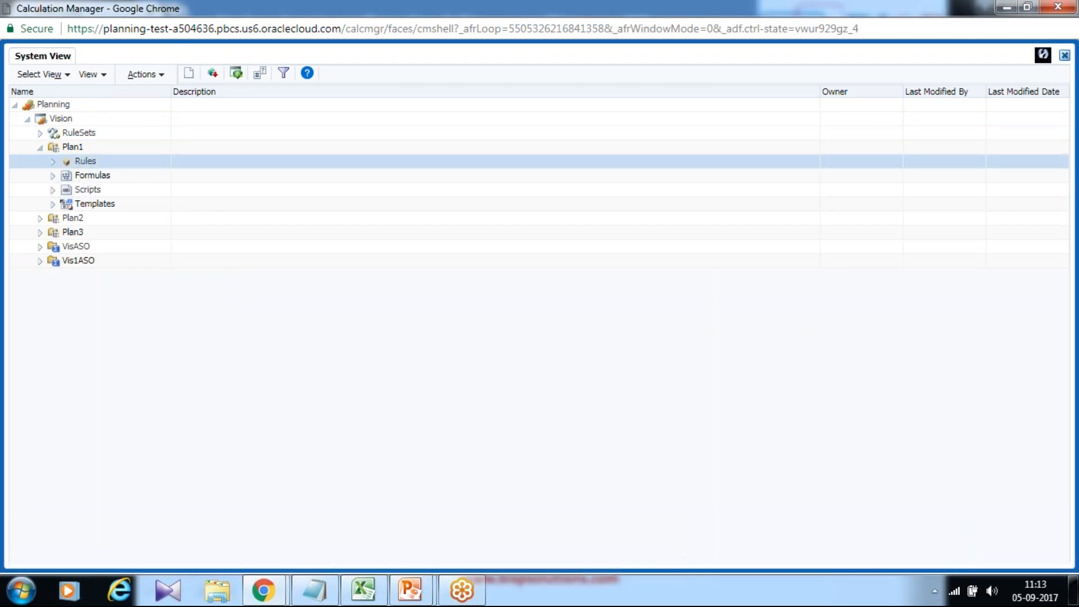
left_click(117, 170)
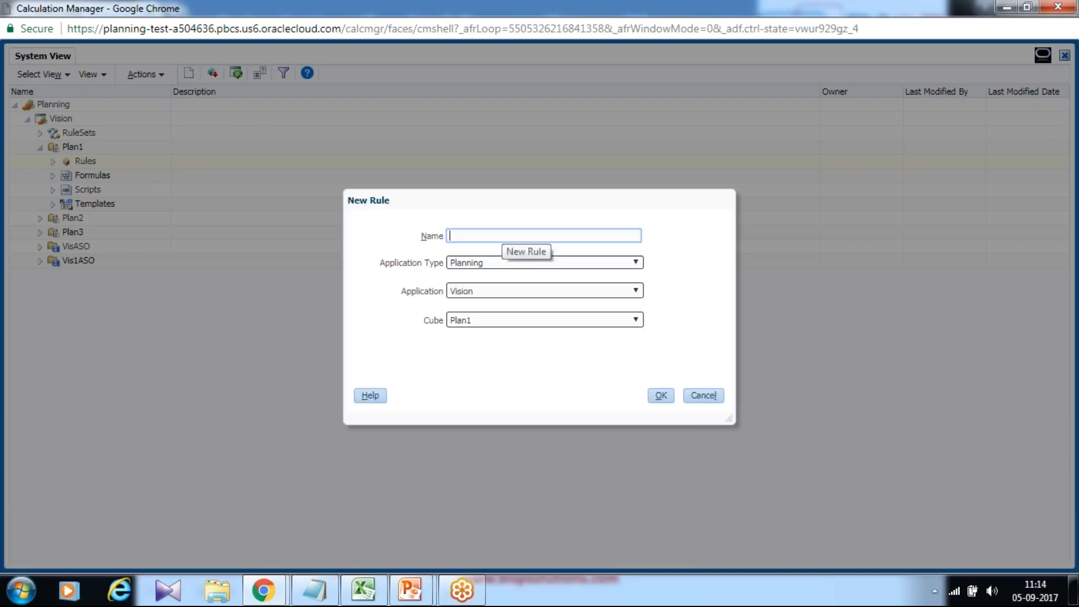
type("Test_Calc_Depreciation")
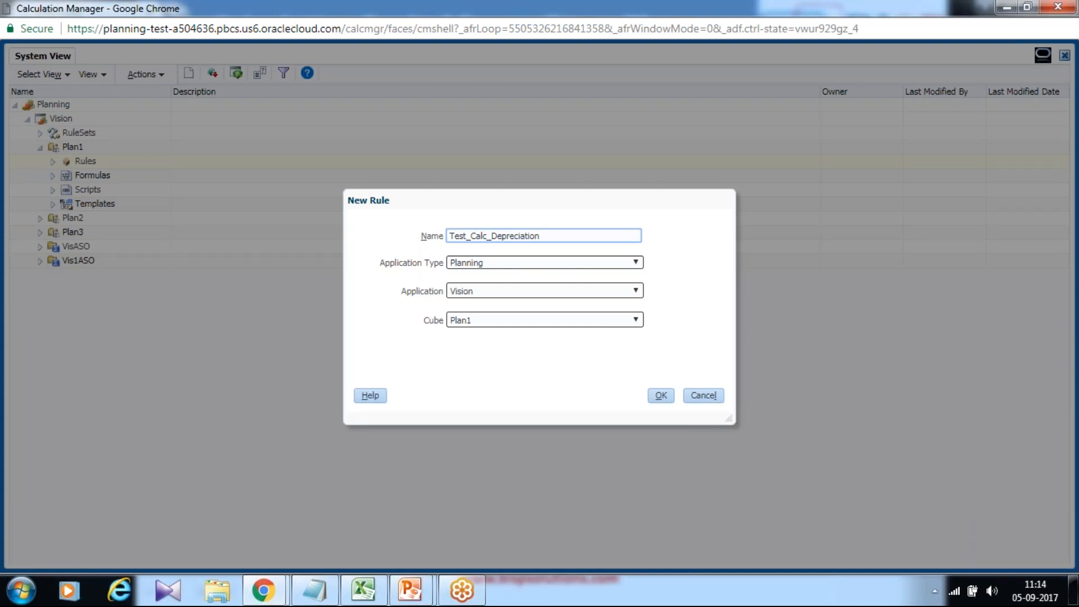
left_click(486, 235)
type("ulate")
left_click(669, 397)
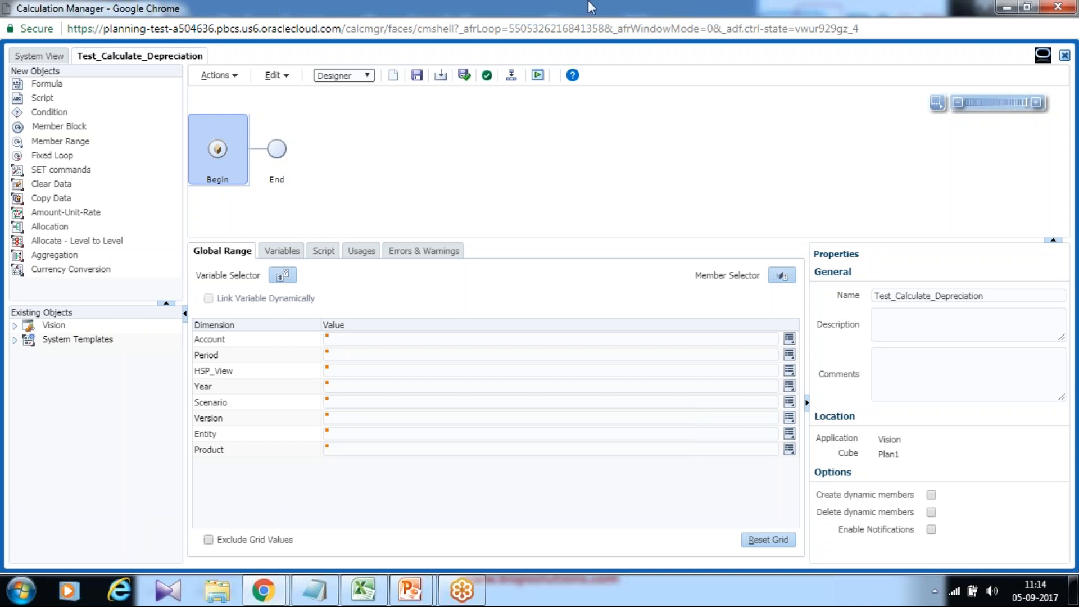
- Add a SET commands object after Begin with AGGMISSING set to Consolidate #MISSING values in the database, and save the rule
left_click_drag(22, 170, 249, 148)
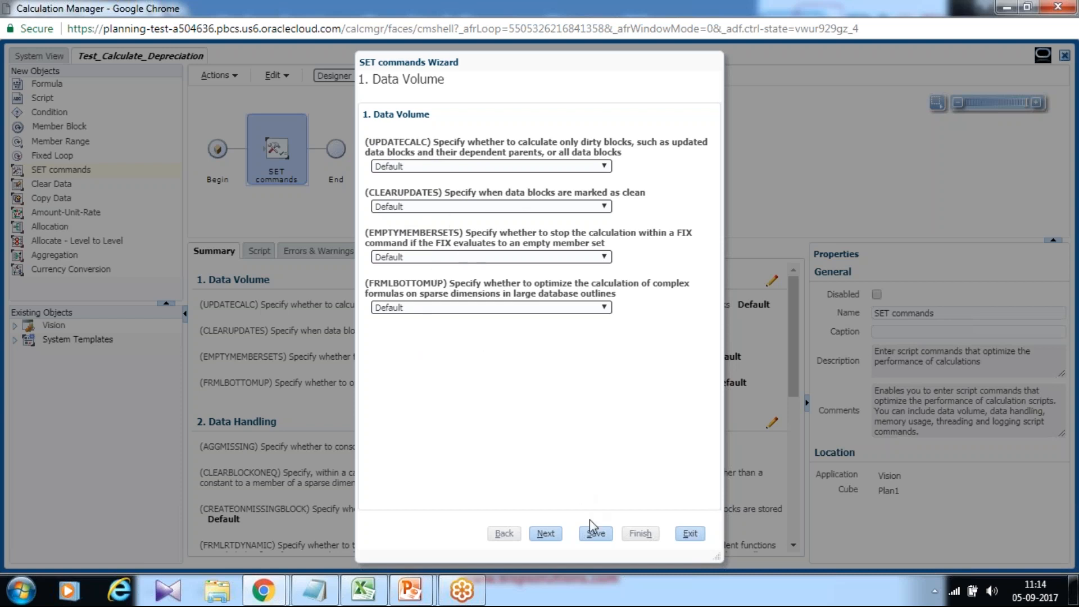
left_click(546, 534)
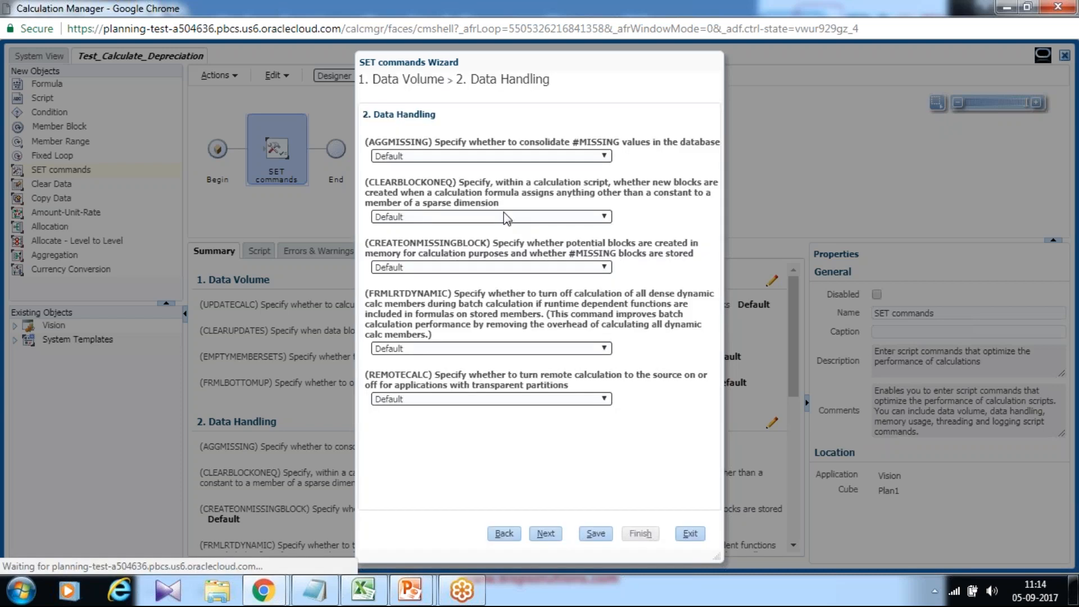
left_click(439, 157)
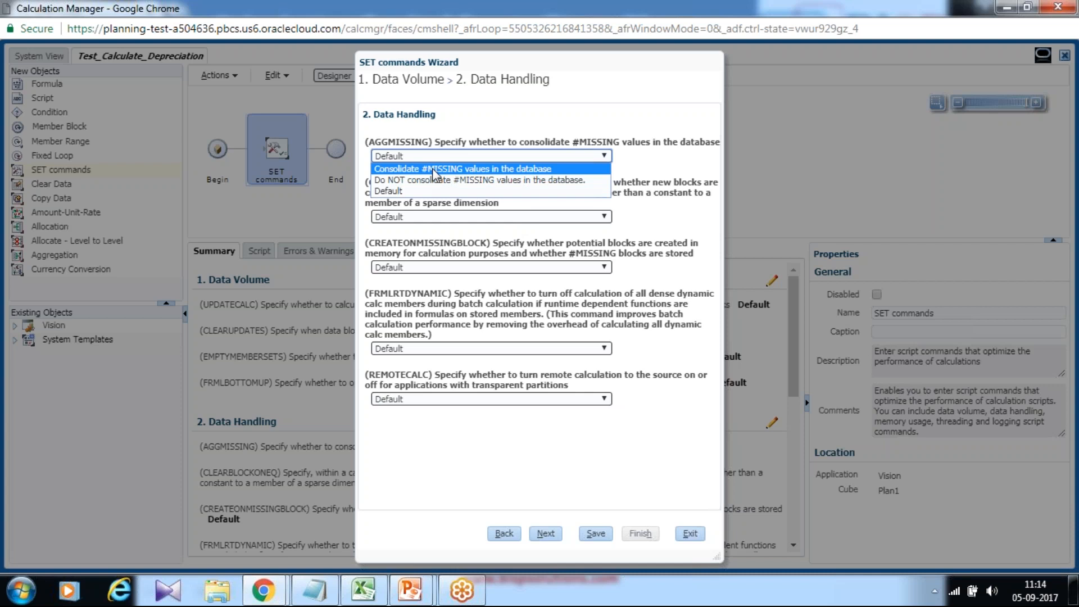
left_click(436, 168)
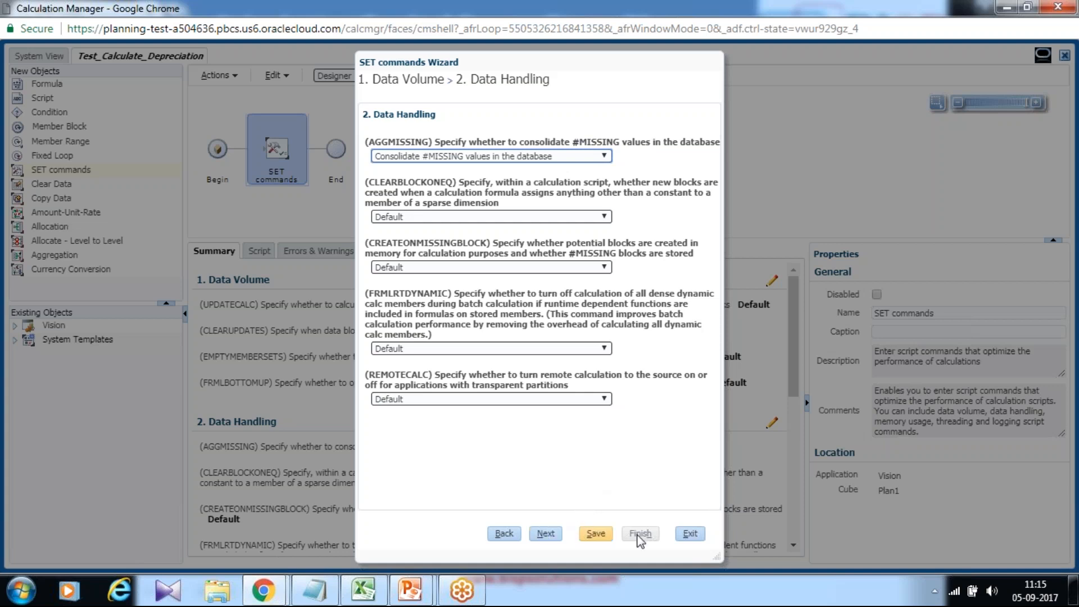
left_click(594, 534)
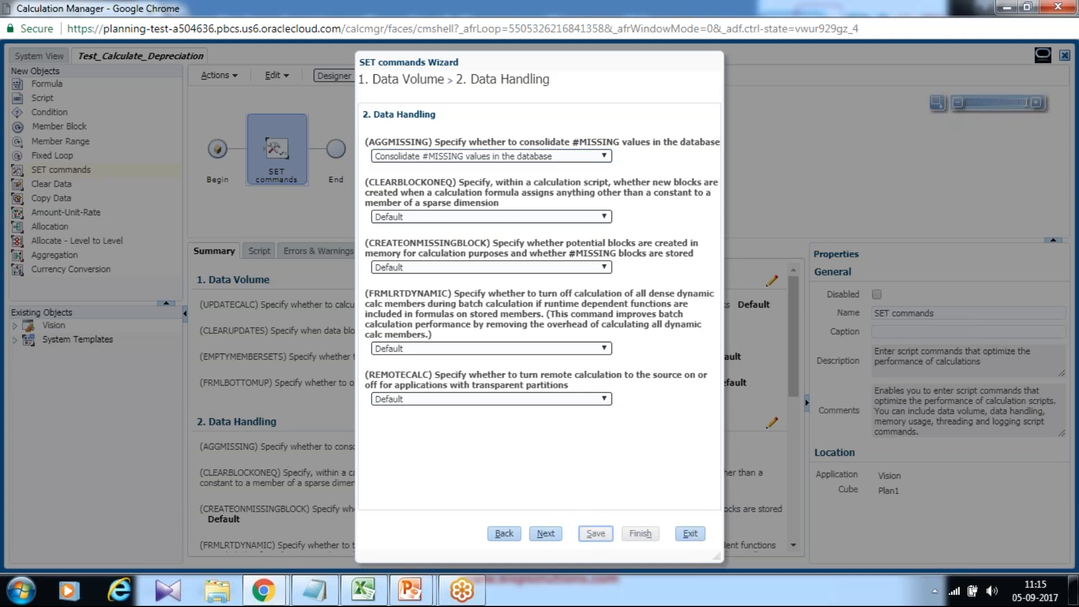
left_click(690, 533)
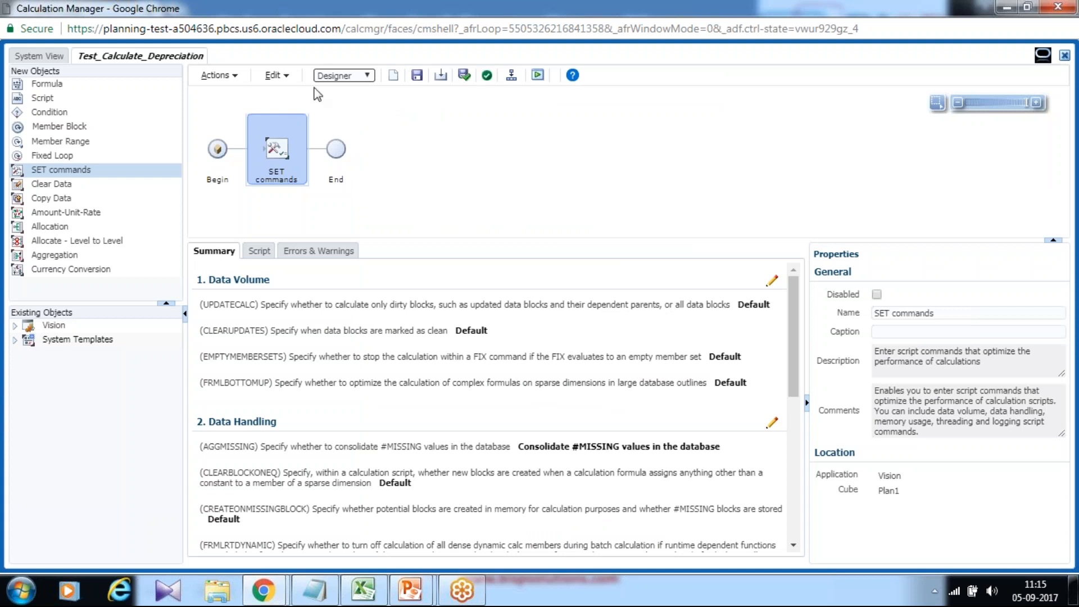
left_click(415, 80)
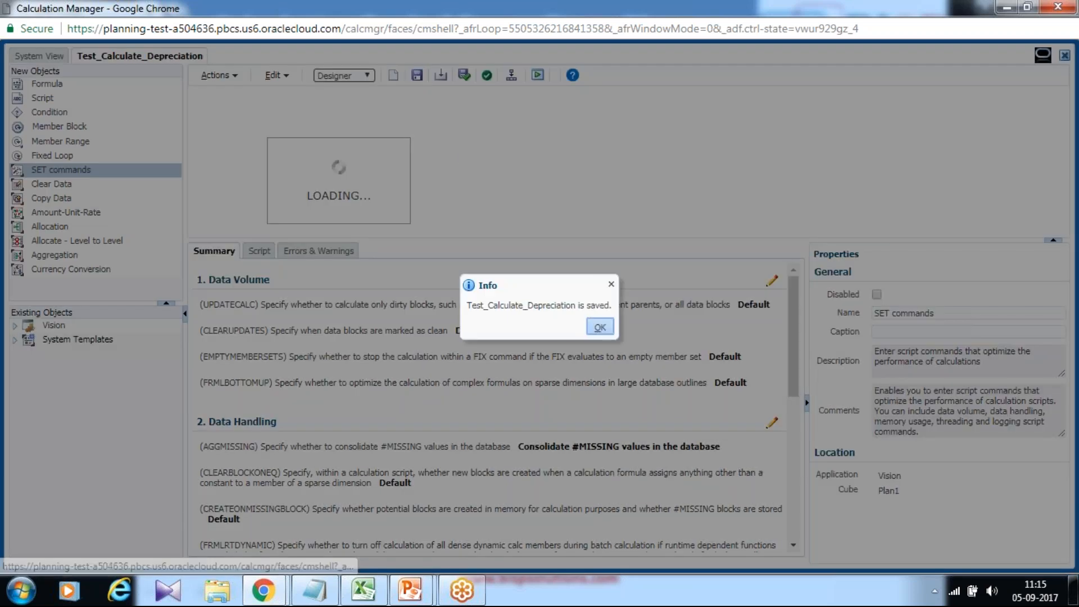
- Examine the rule's generated script in Edit Script mode and return to the Designer view
left_click(610, 326)
left_click(344, 75)
left_click(338, 99)
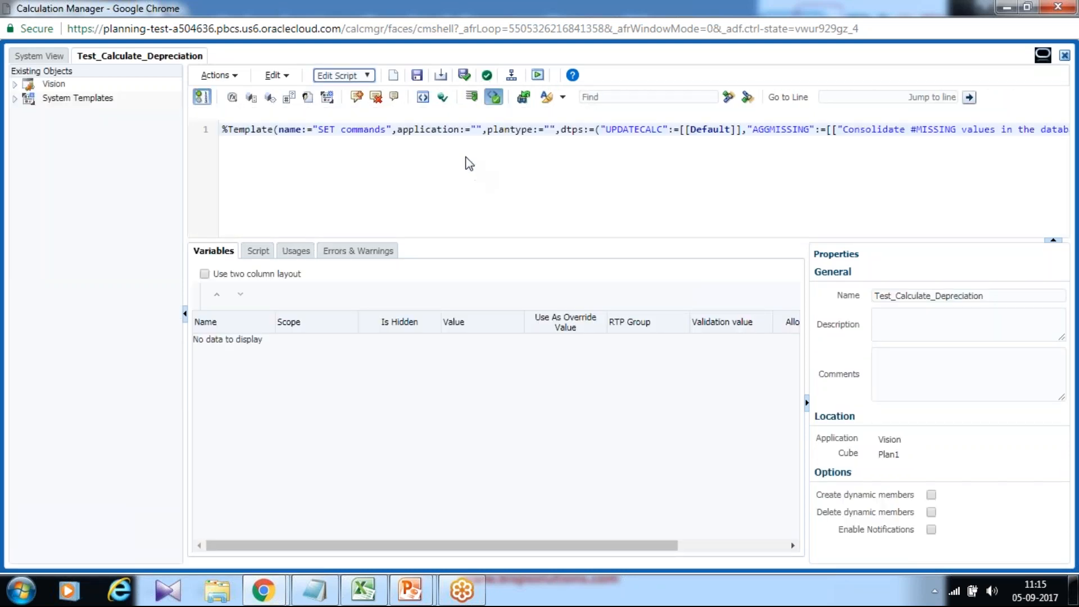
left_click(351, 78)
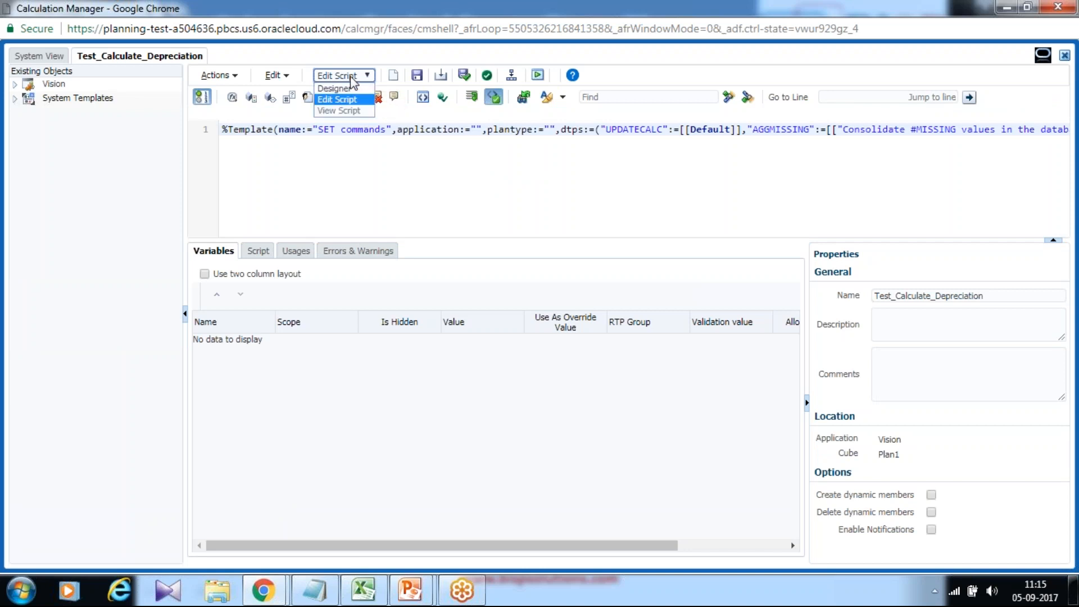
left_click(349, 88)
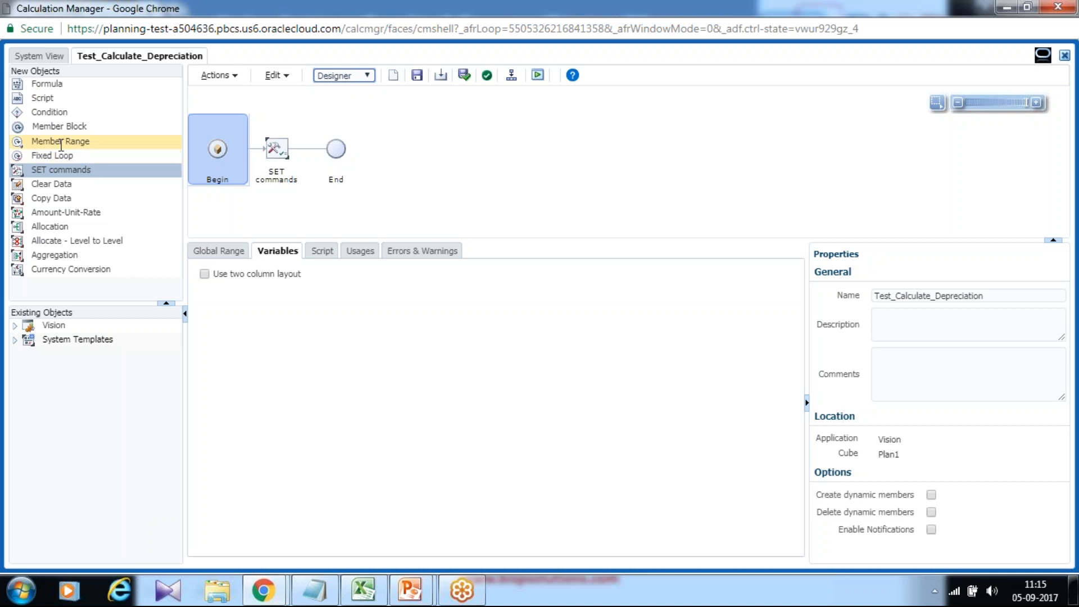
- Add a Member Range between SET commands and End, with its Scenario set to the member Plan
left_click_drag(56, 141, 302, 149)
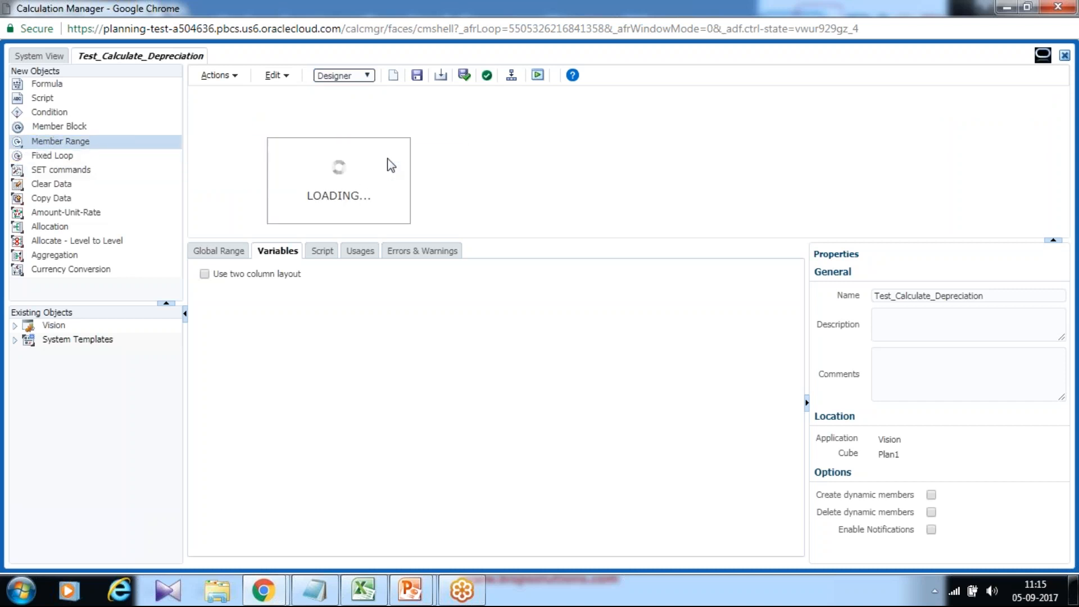
left_click(336, 157)
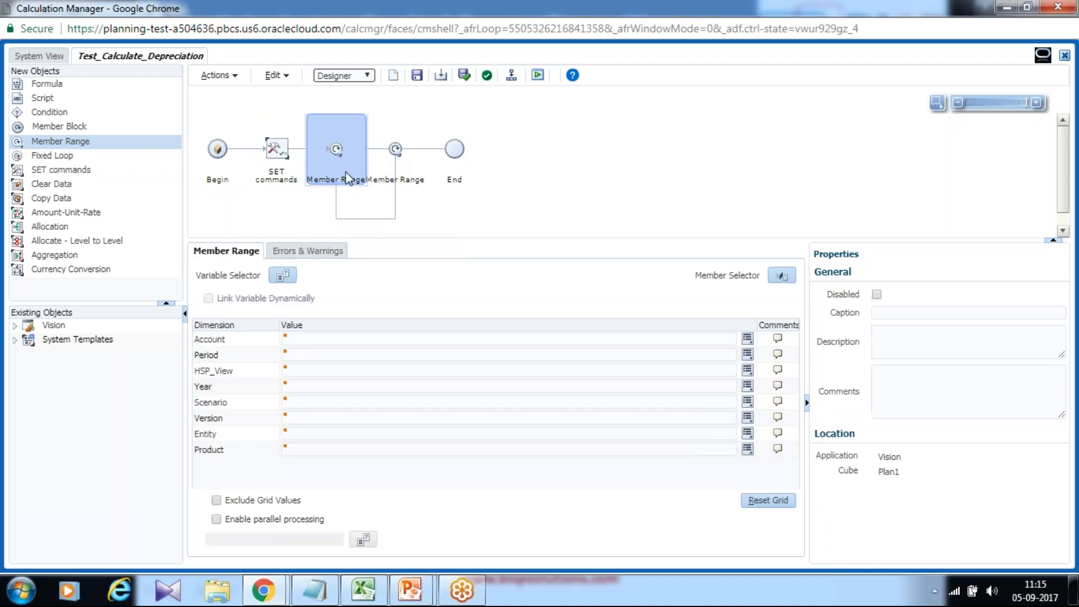
left_click(312, 408)
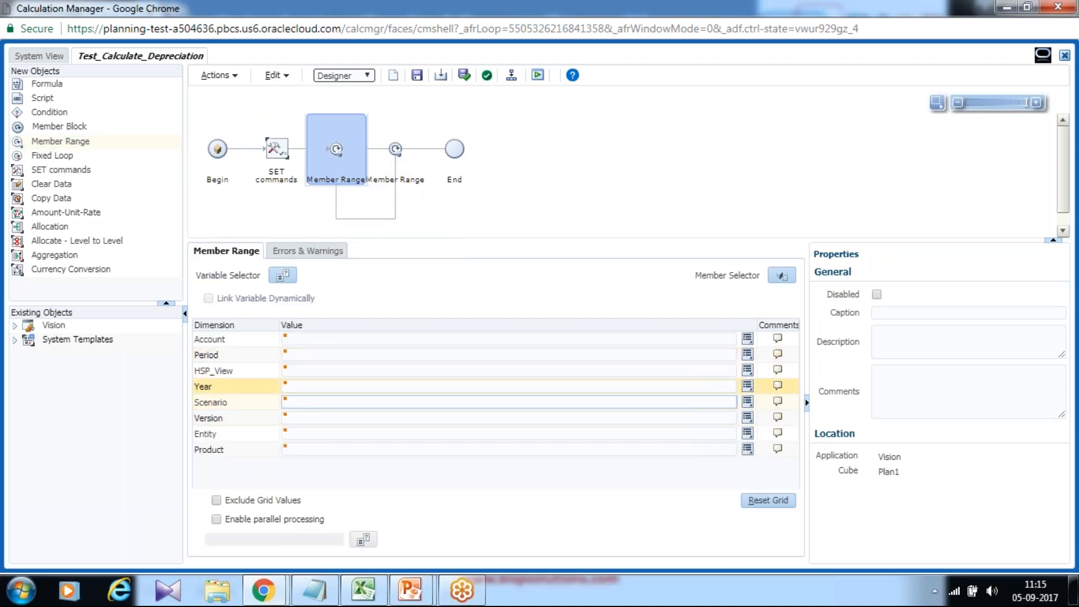
left_click(749, 402)
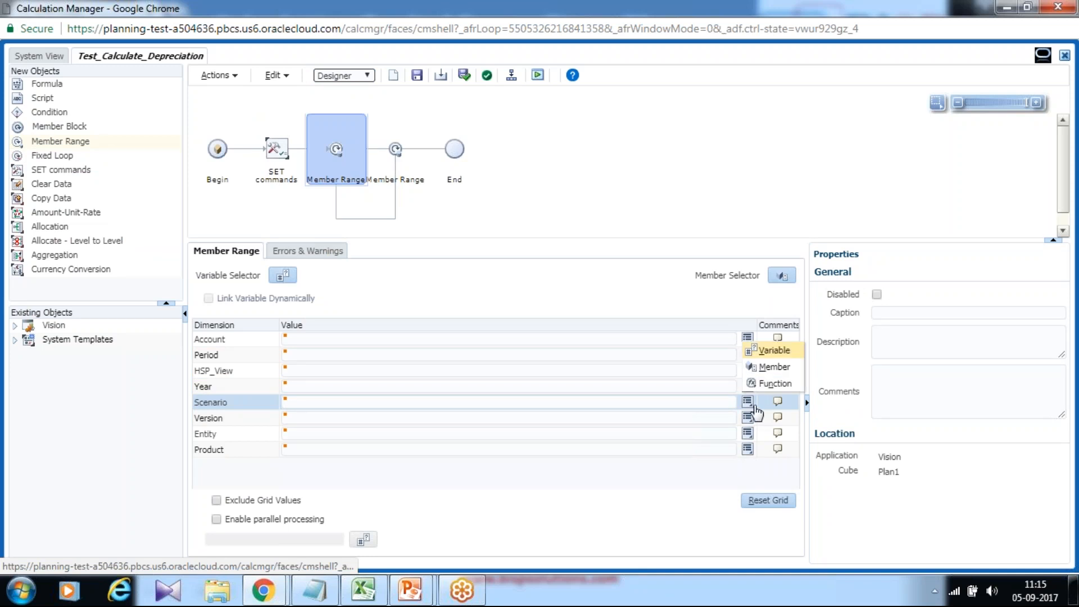
left_click(775, 366)
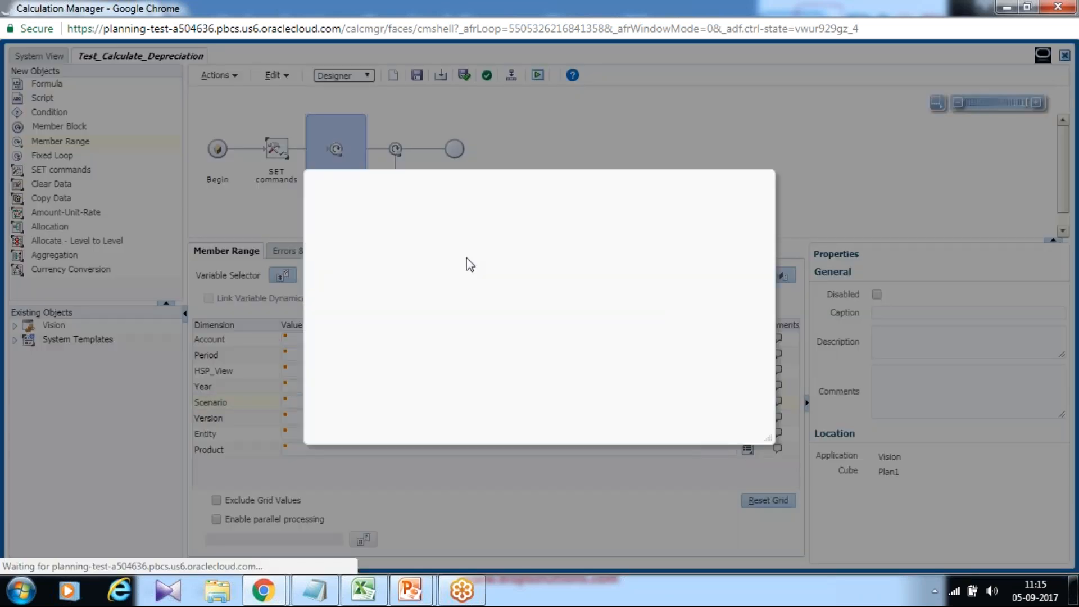
left_click(317, 250)
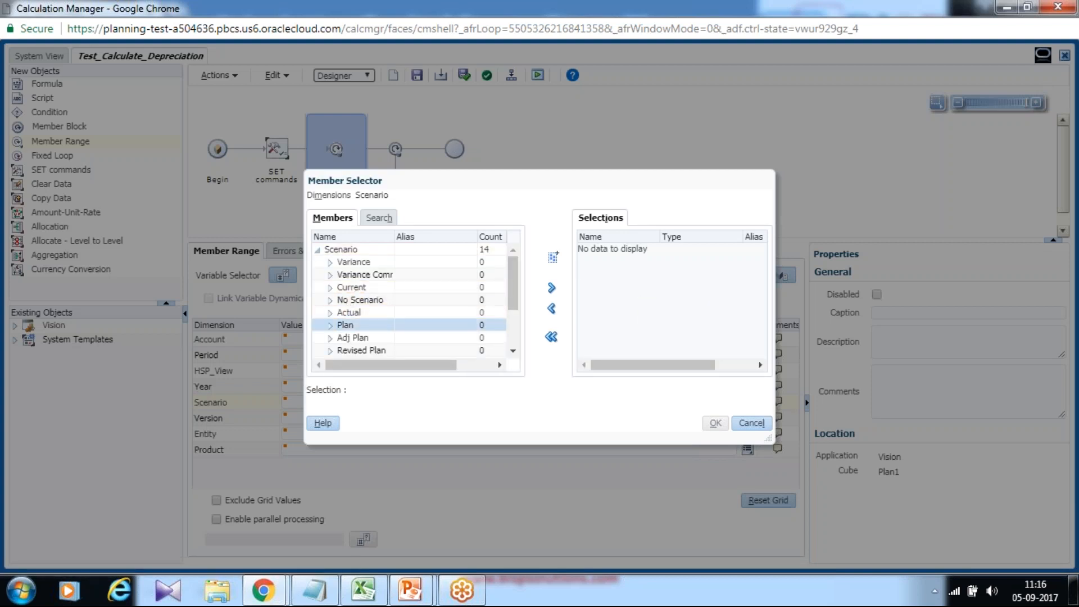
left_click(551, 287)
left_click(715, 423)
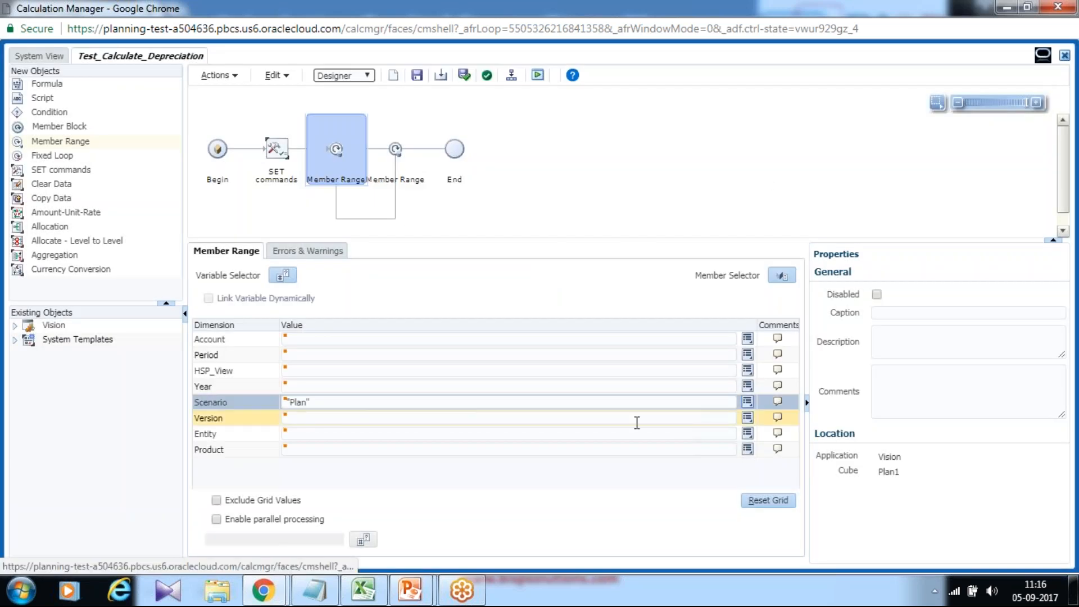
- Set the member range's Version to the application-scope replacement variable Version
left_click(747, 417)
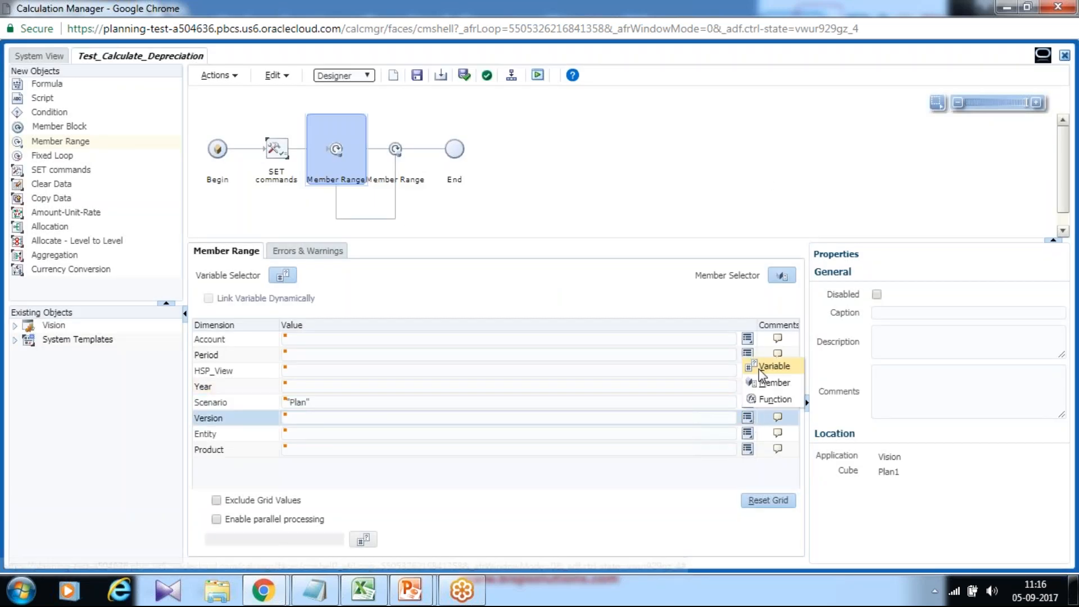
left_click(763, 371)
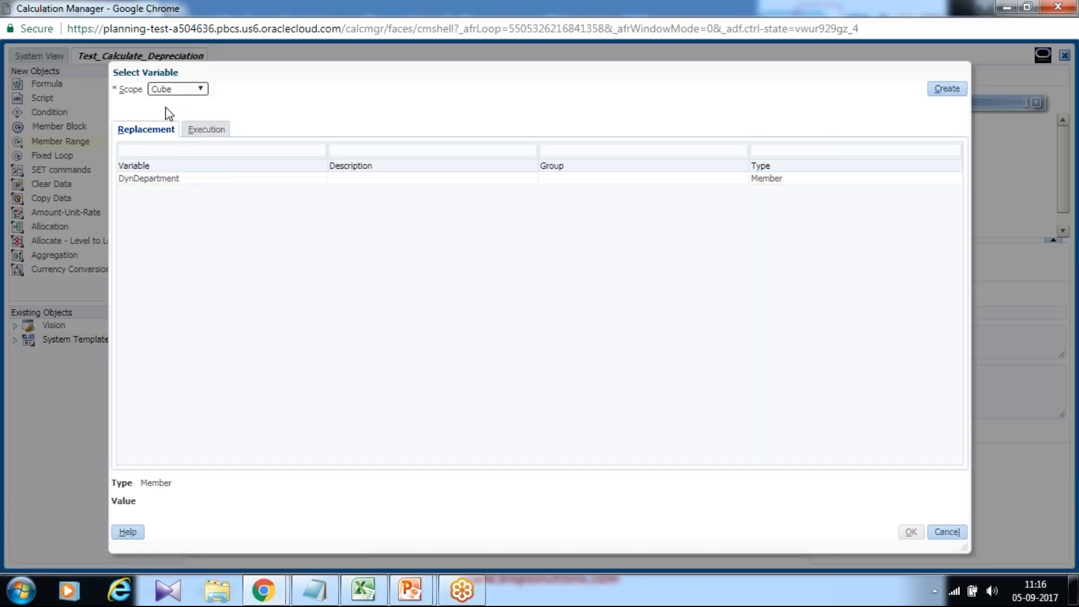
left_click(175, 90)
left_click(169, 109)
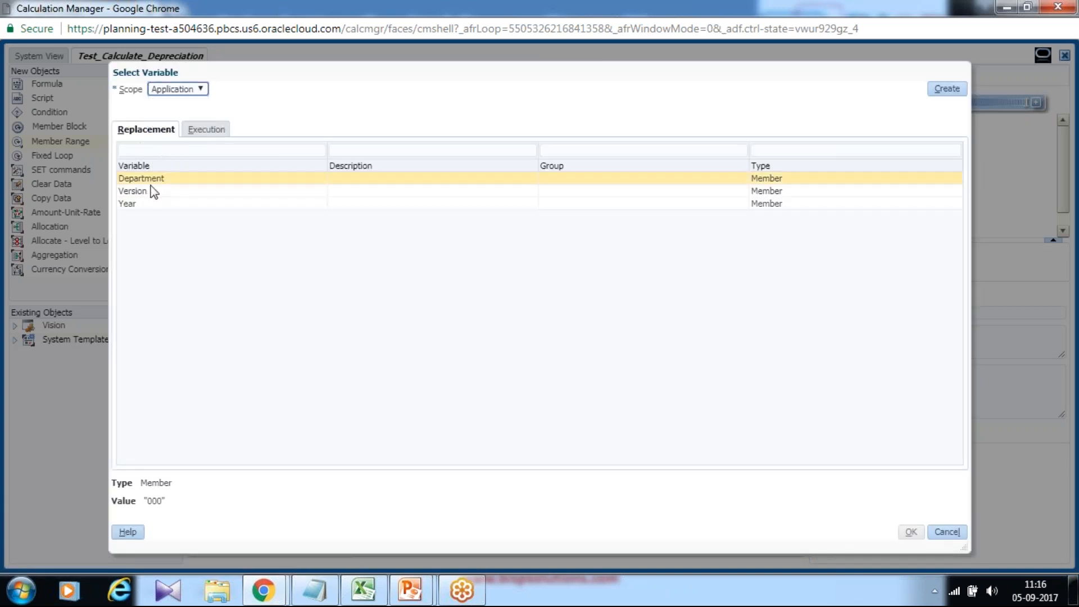
left_click(147, 192)
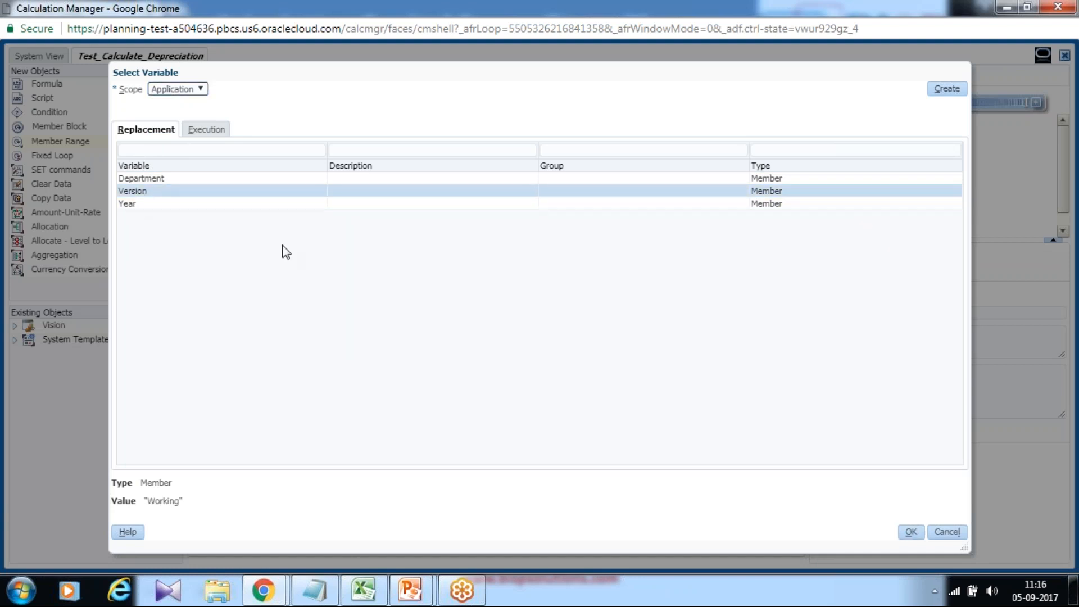
left_click(910, 531)
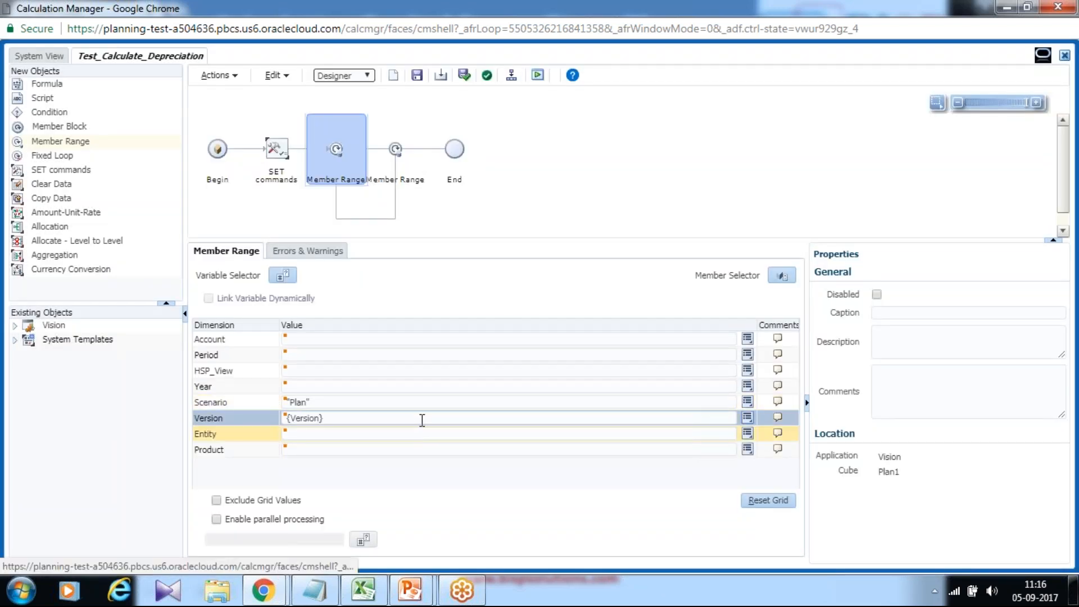
- Set the member range's Year to the application-scope replacement variable Year and save the rule
left_click(713, 387)
left_click(748, 387)
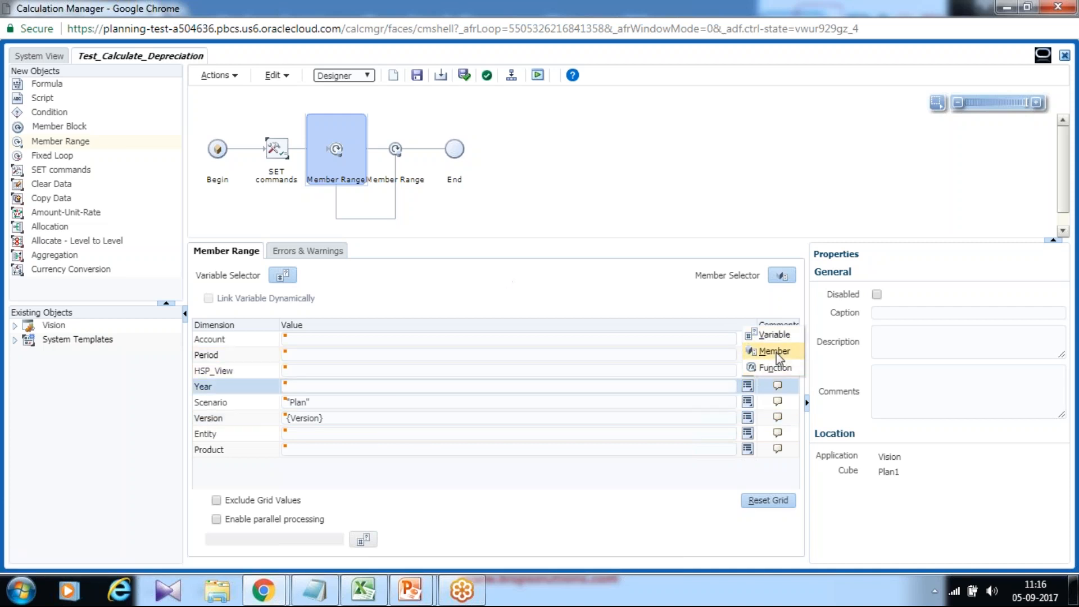
left_click(780, 338)
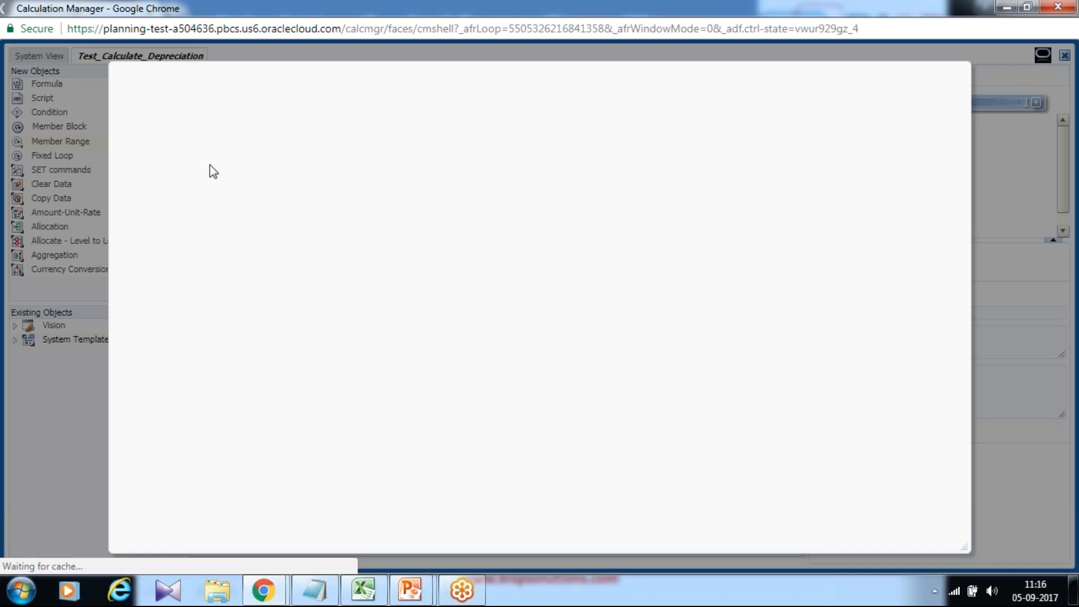
left_click(194, 89)
left_click(175, 112)
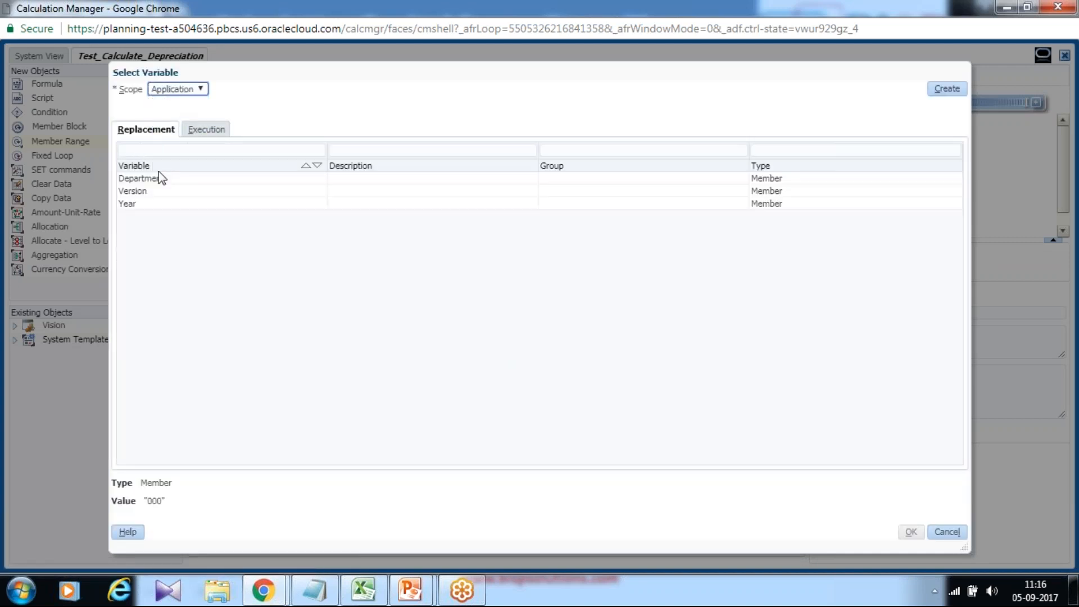
left_click(139, 201)
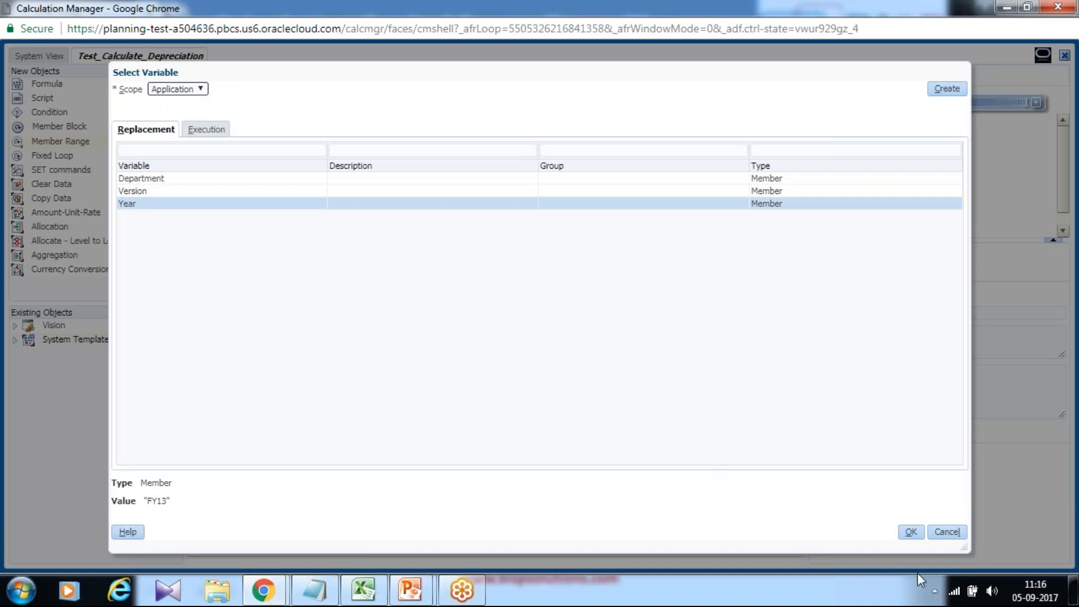
left_click(911, 533)
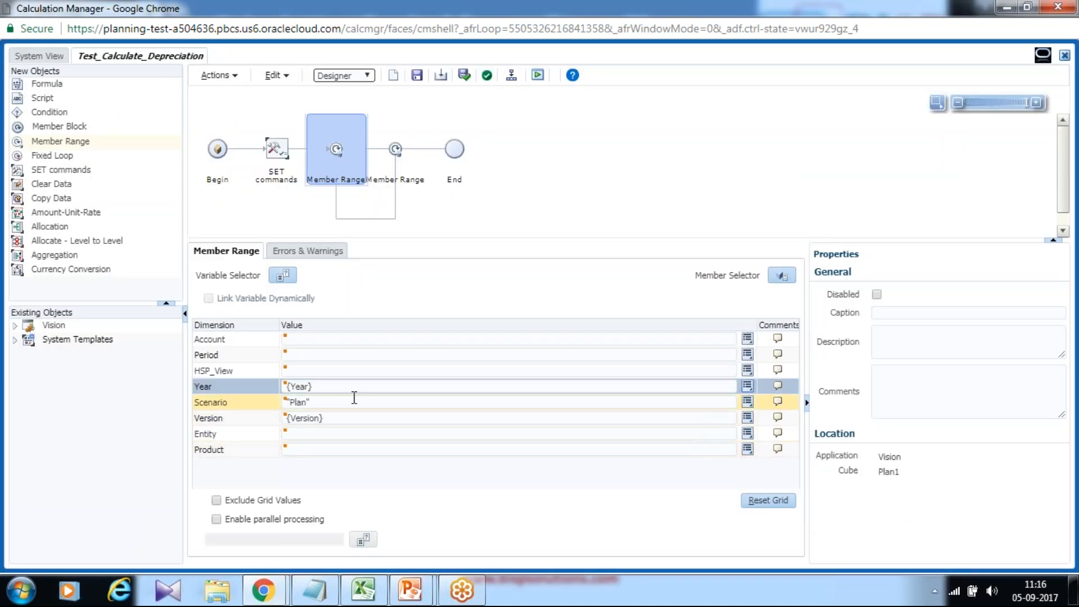
left_click(417, 76)
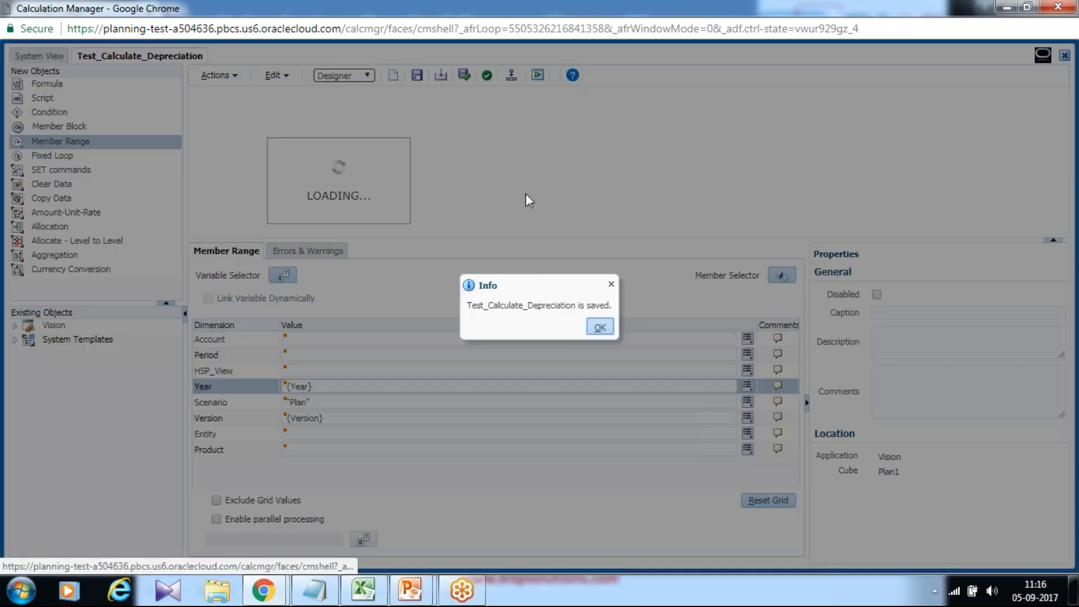
left_click(600, 326)
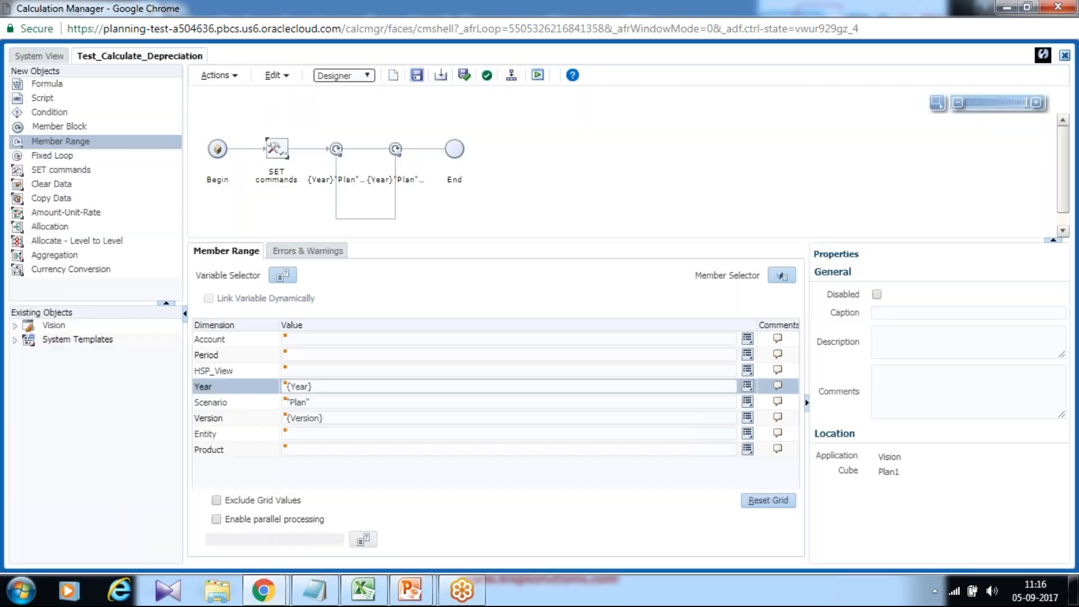
- Add a second Member Range nested inside the existing Year, Plan and Version range
left_click_drag(37, 141, 376, 149)
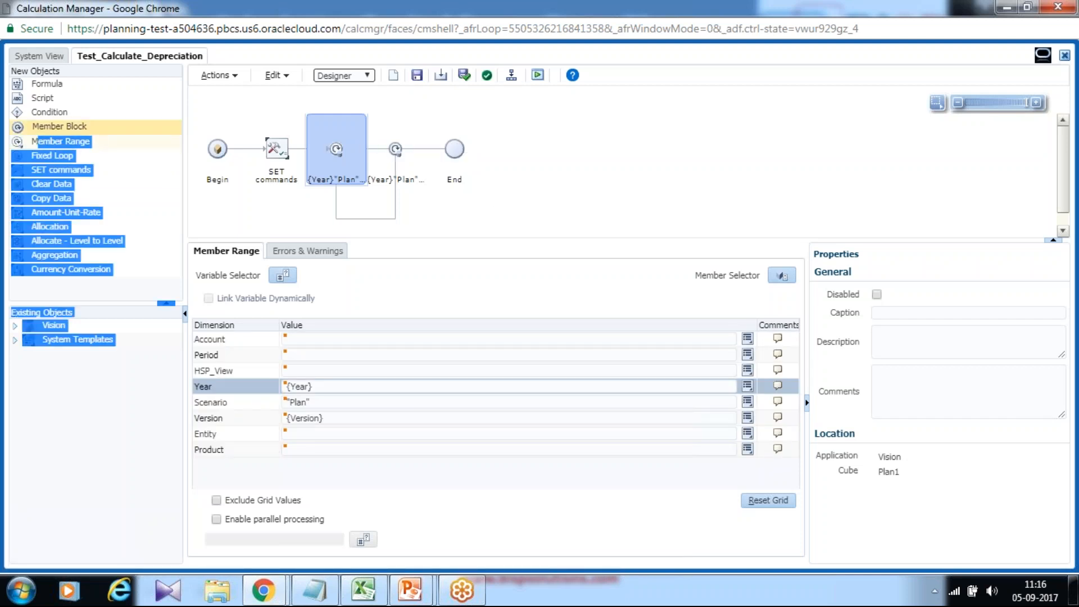
left_click(17, 142)
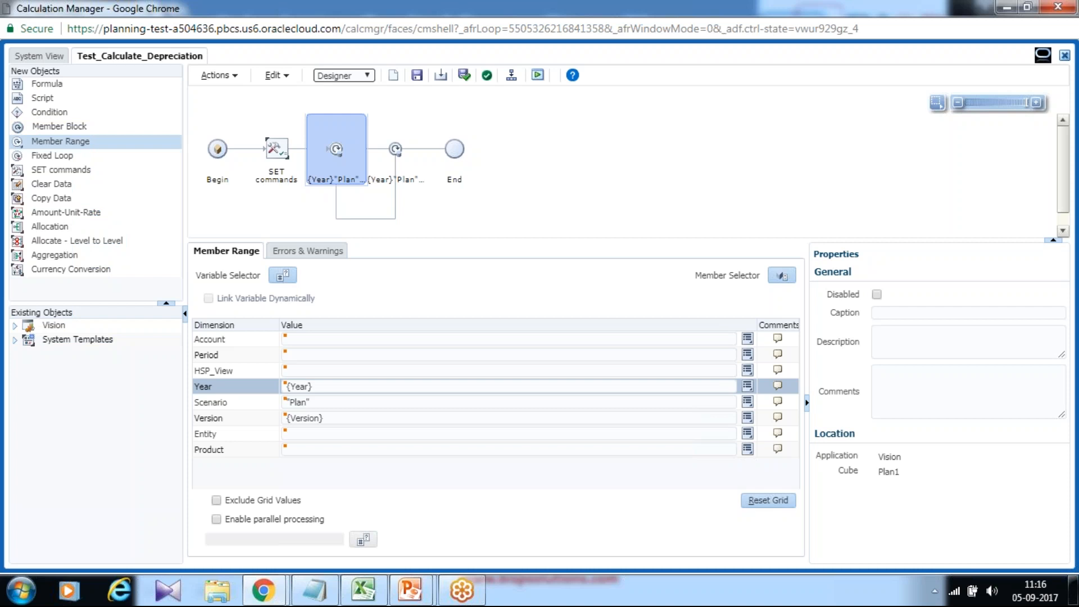
left_click_drag(18, 142, 386, 148)
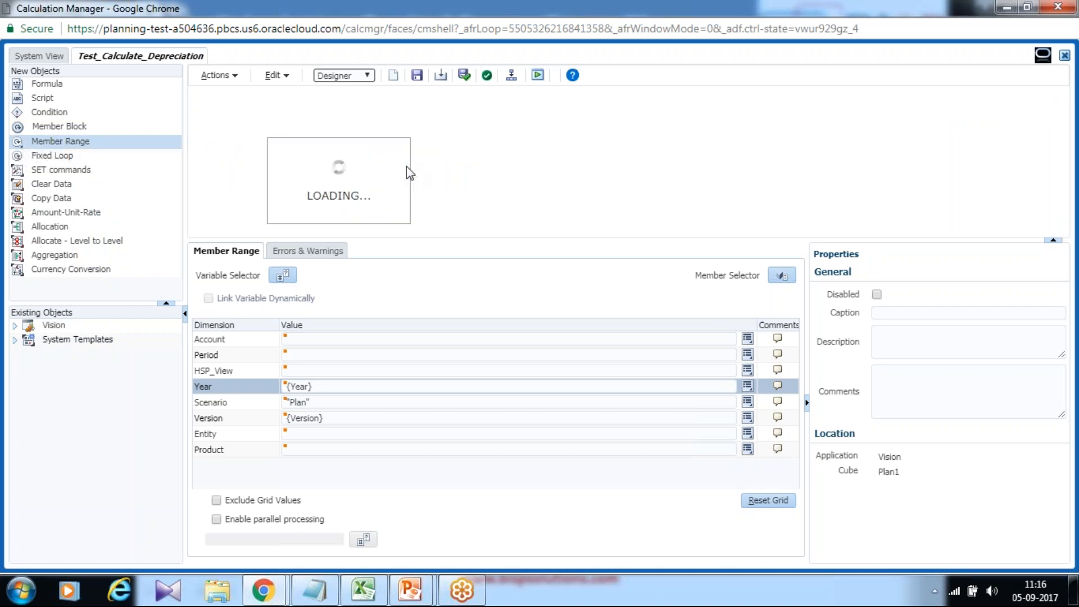
left_click(406, 166)
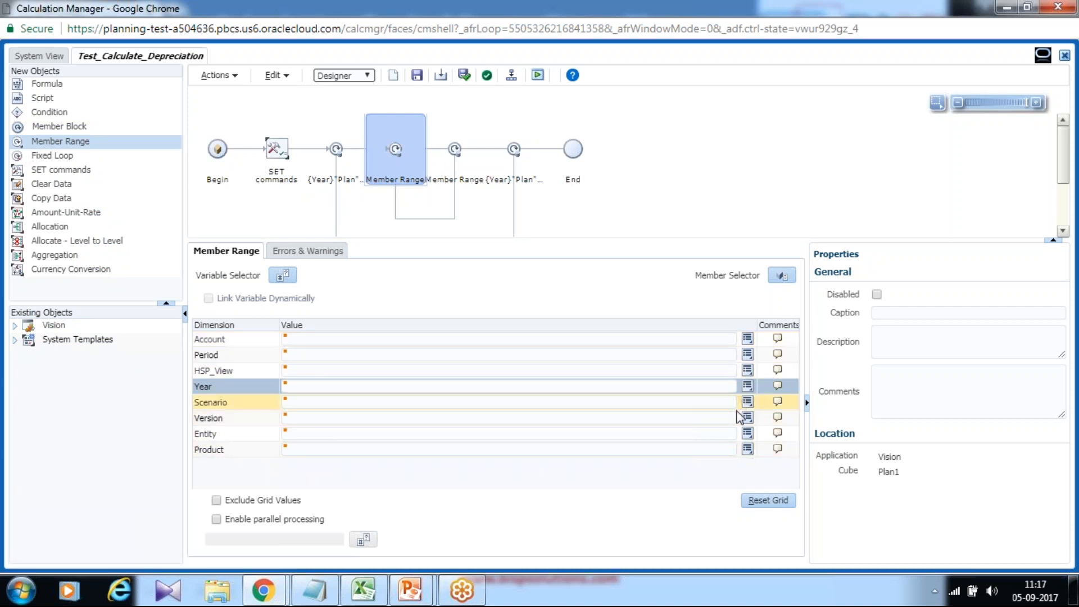
- Set the nested member range's Entity to the application-scope replacement variable Department
left_click(748, 433)
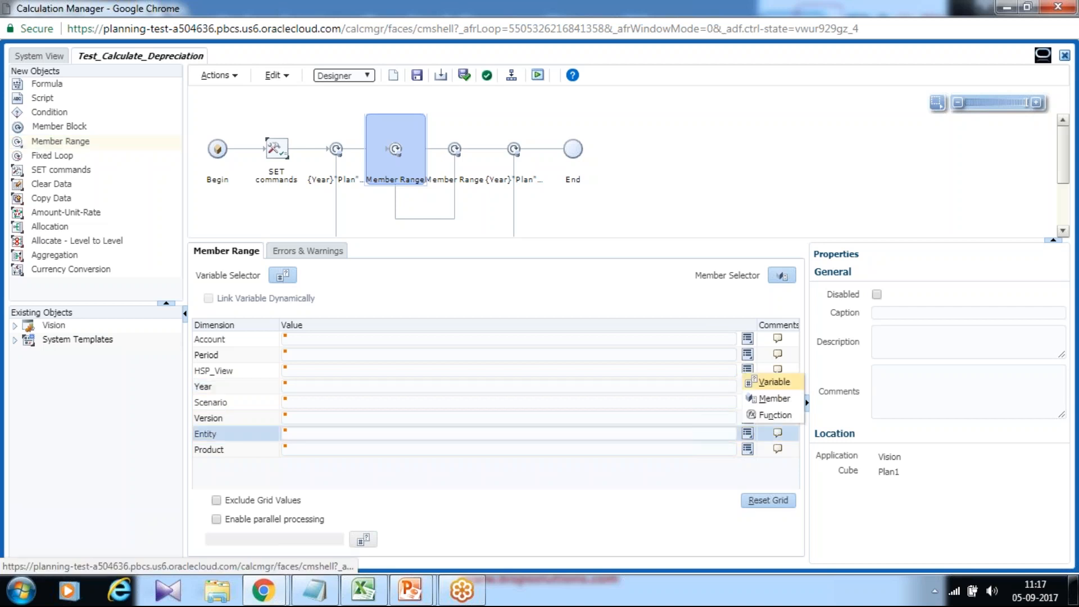
left_click(774, 383)
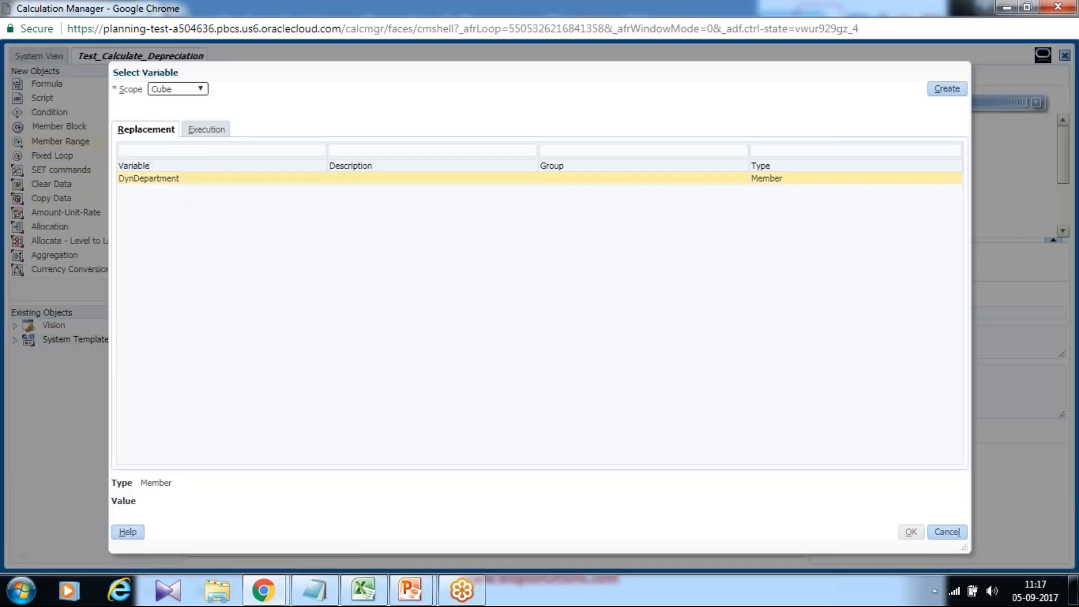
left_click(177, 90)
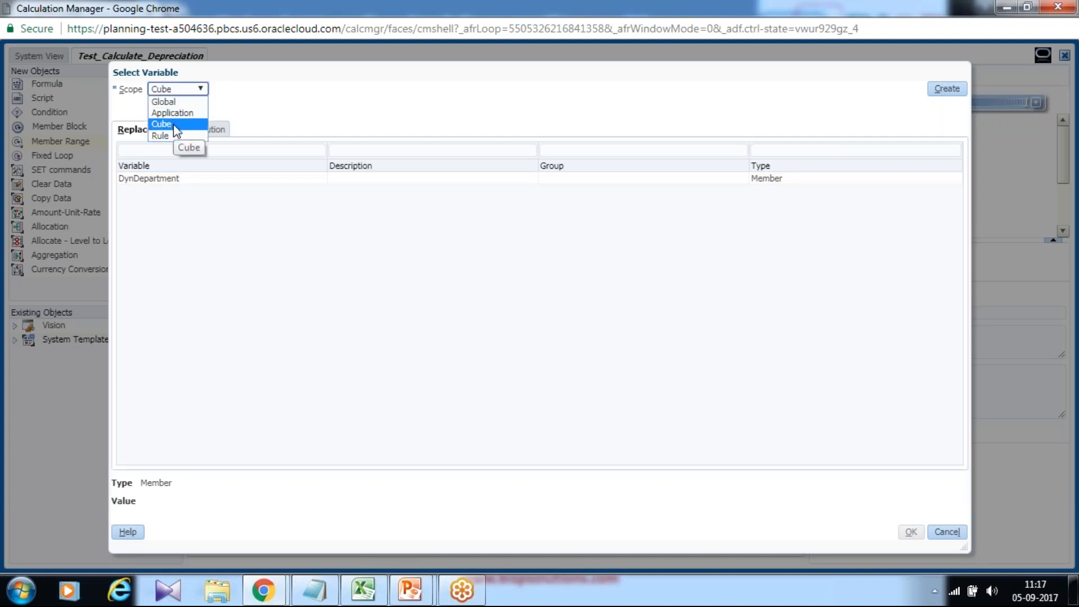
left_click(172, 113)
left_click(154, 177)
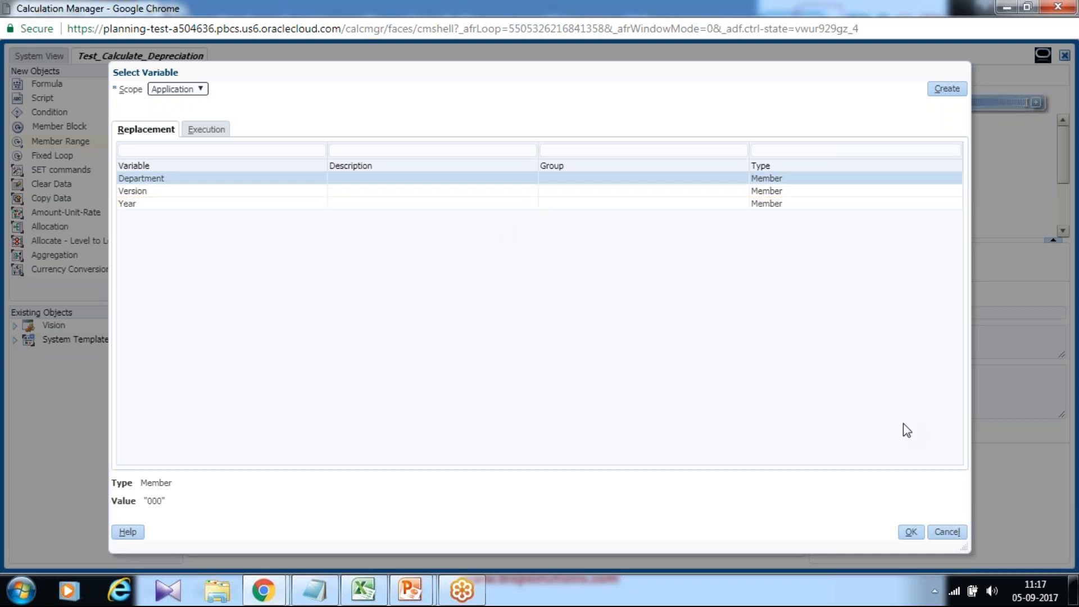
left_click(910, 532)
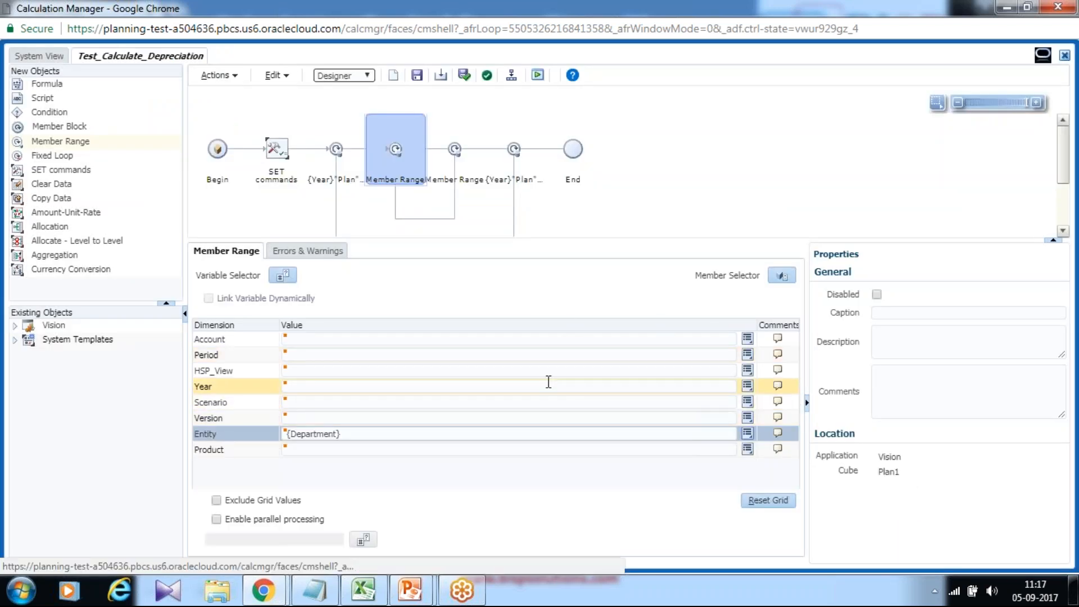
left_click(662, 450)
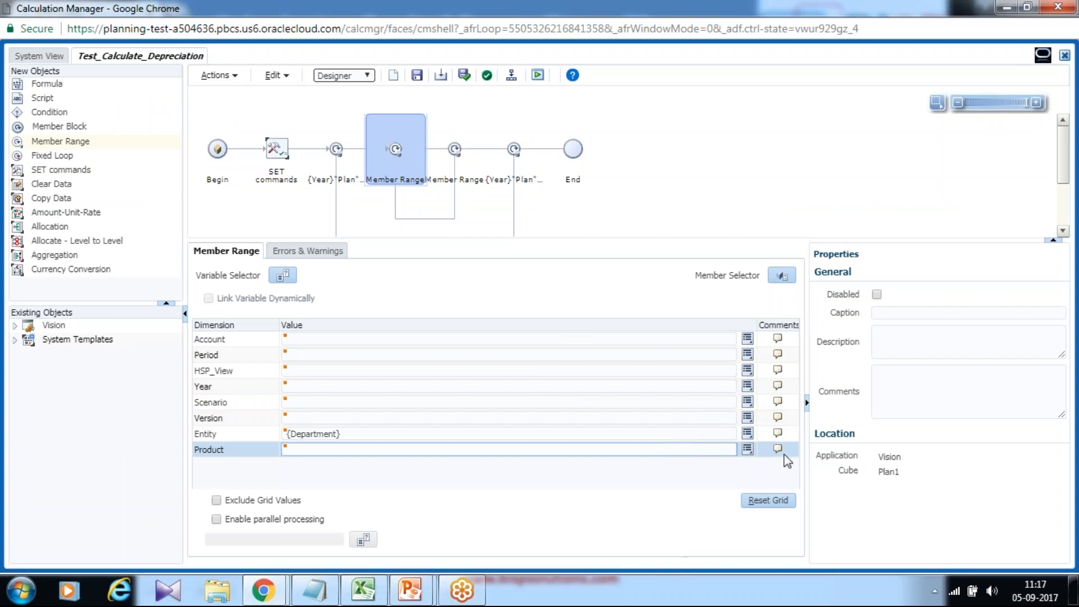
left_click(748, 450)
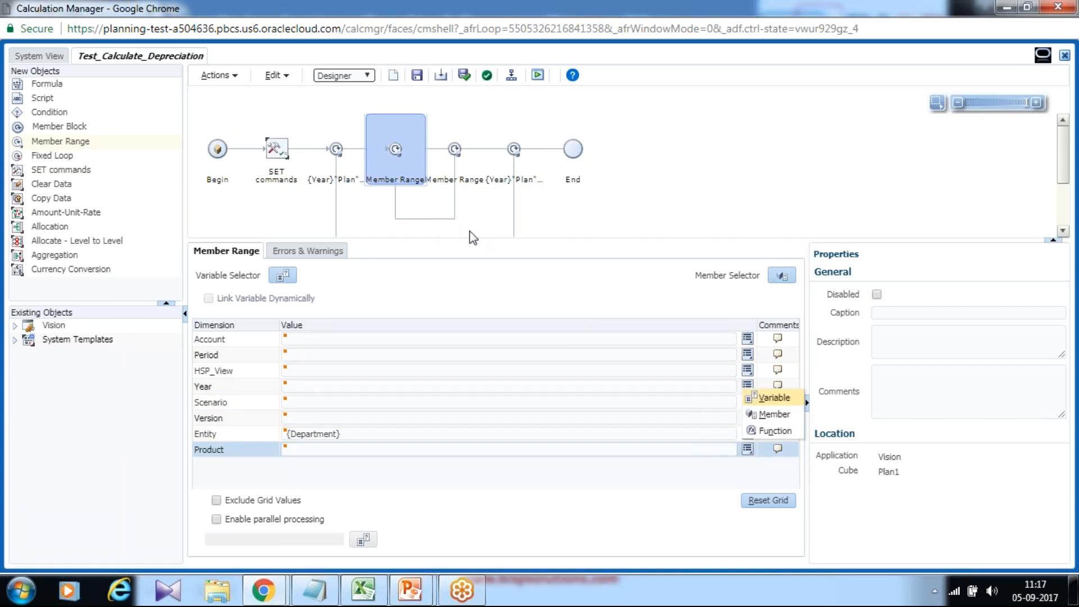
left_click(775, 398)
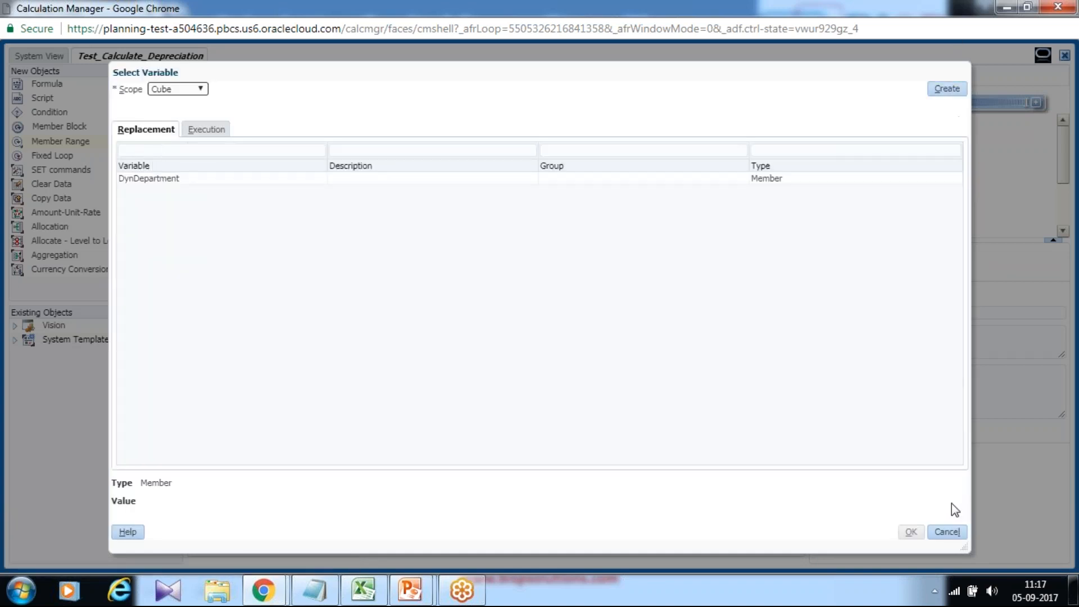
left_click(948, 531)
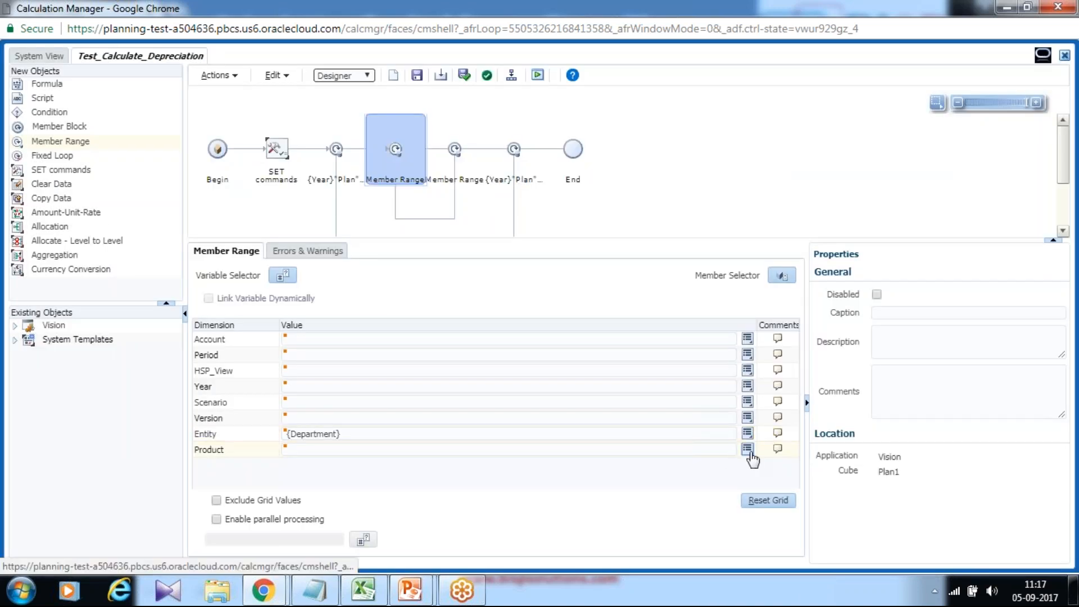
- Set the nested member range's Product to the member P_000 (No Product) under P_TP and save the rule
left_click(747, 449)
left_click(774, 414)
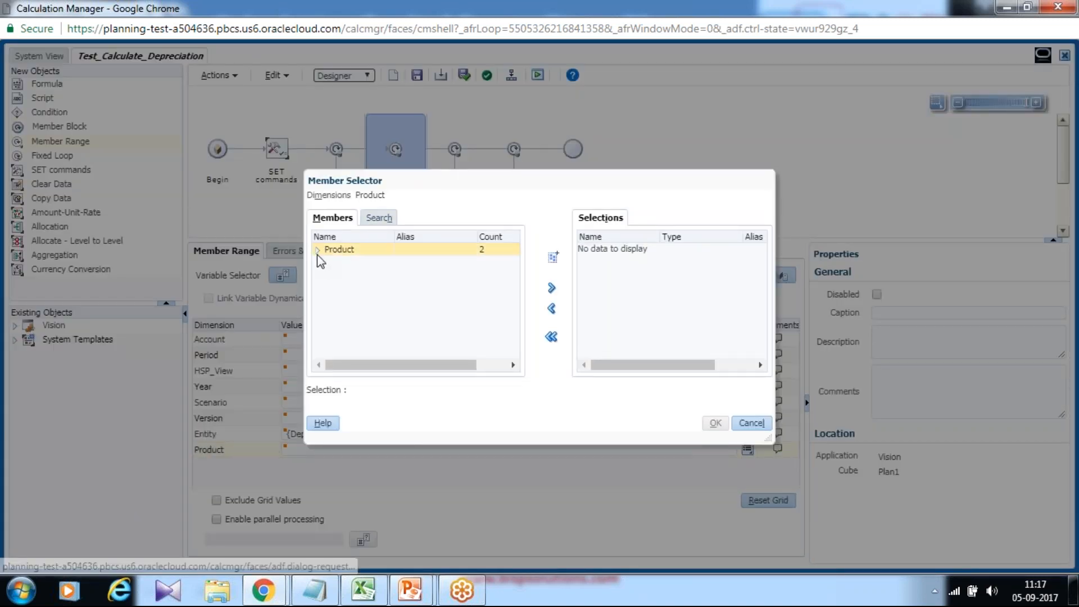
left_click(318, 250)
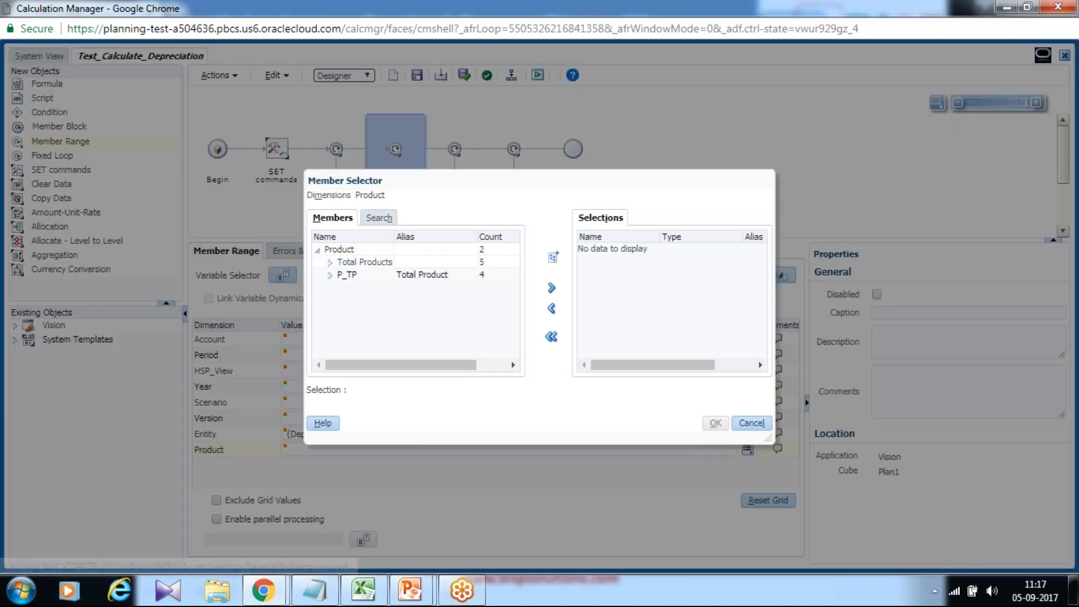
left_click(330, 275)
left_click(361, 287)
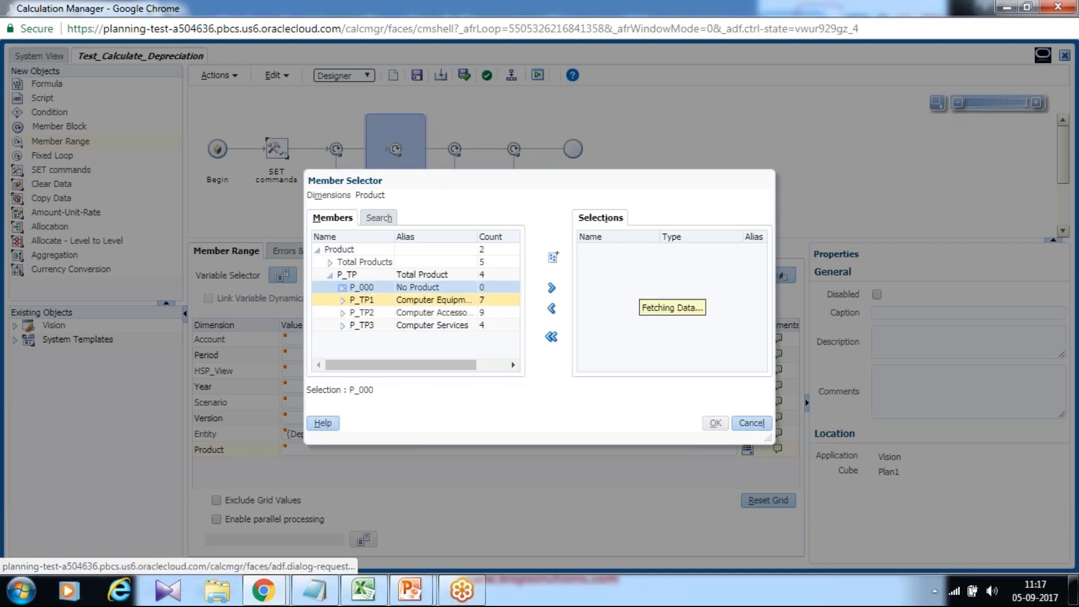
left_click(551, 288)
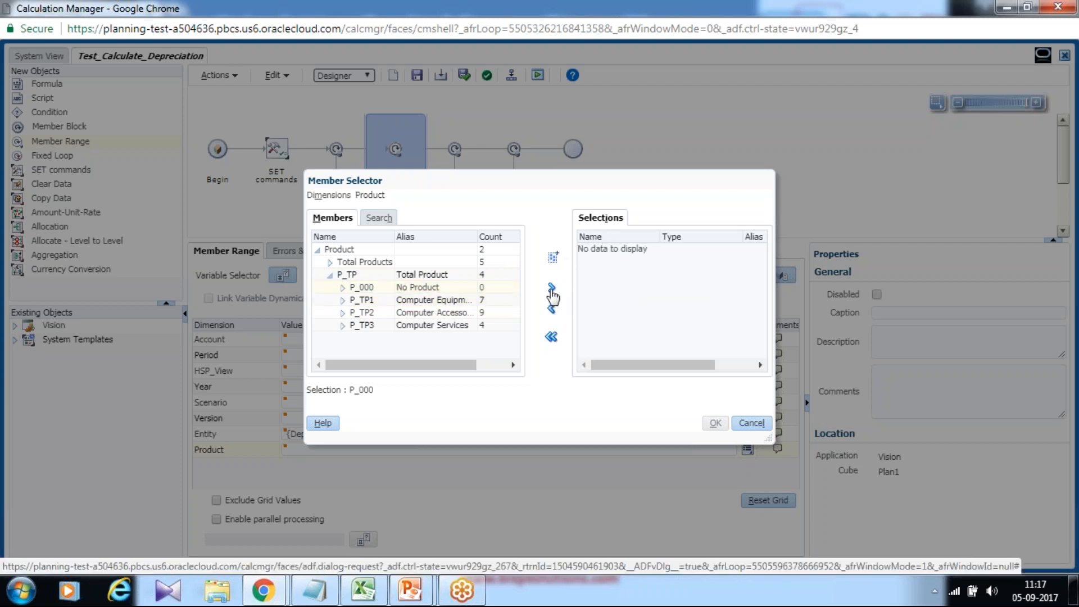
left_click(714, 423)
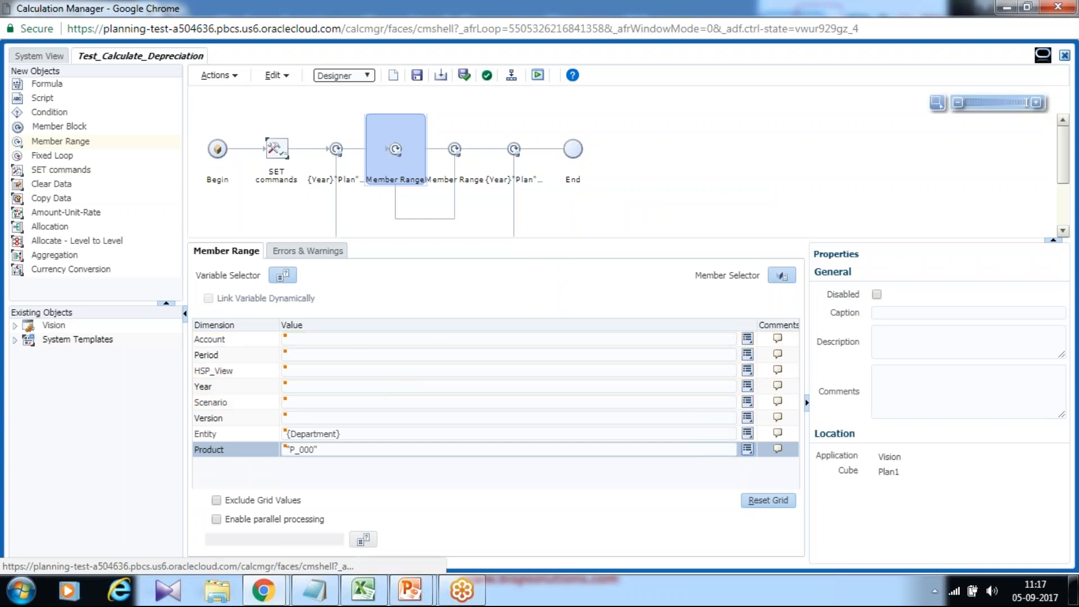
left_click(416, 74)
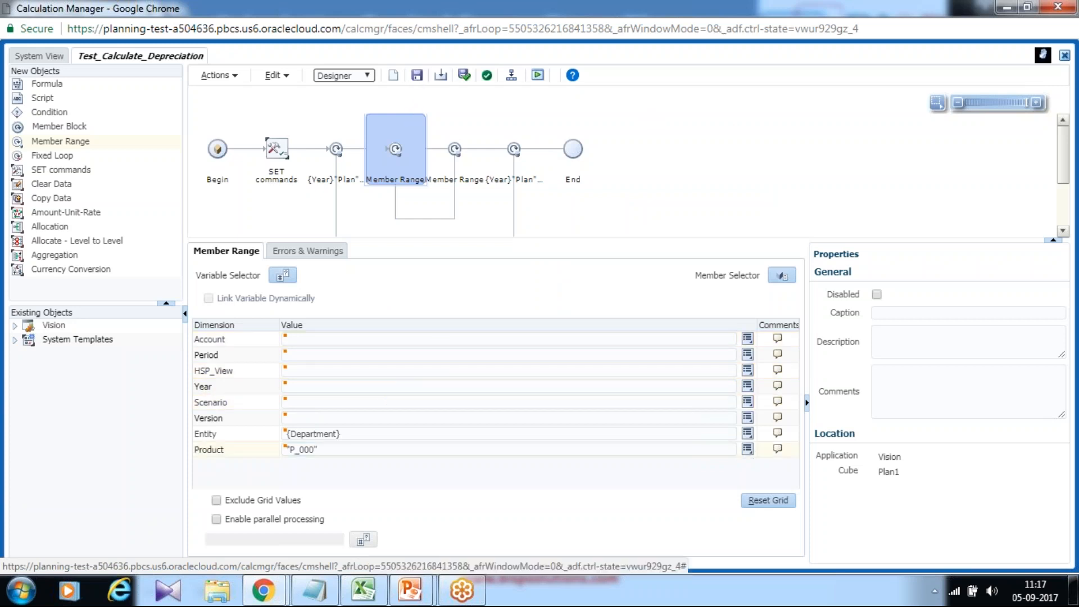
left_click(600, 327)
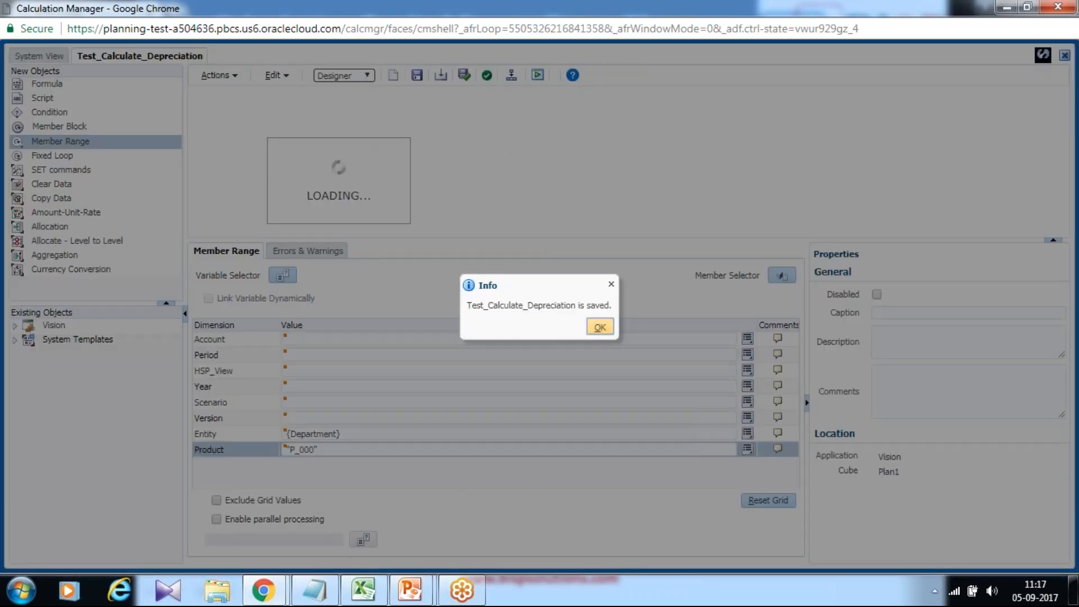
- Examine the rule's FIX statements in the Edit Script view and return to the Designer view
left_click(354, 76)
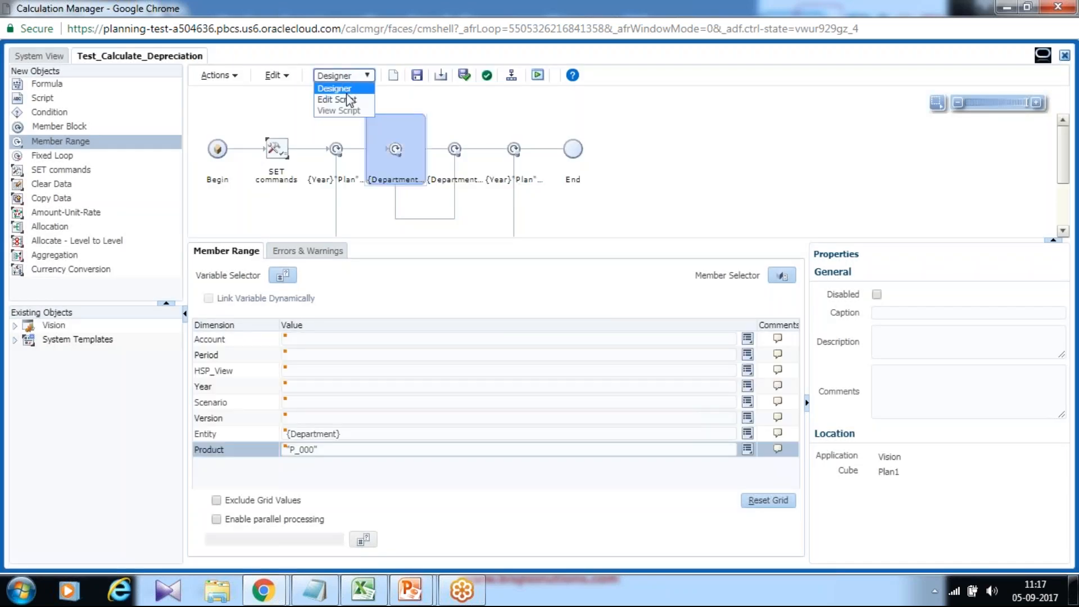
left_click(349, 100)
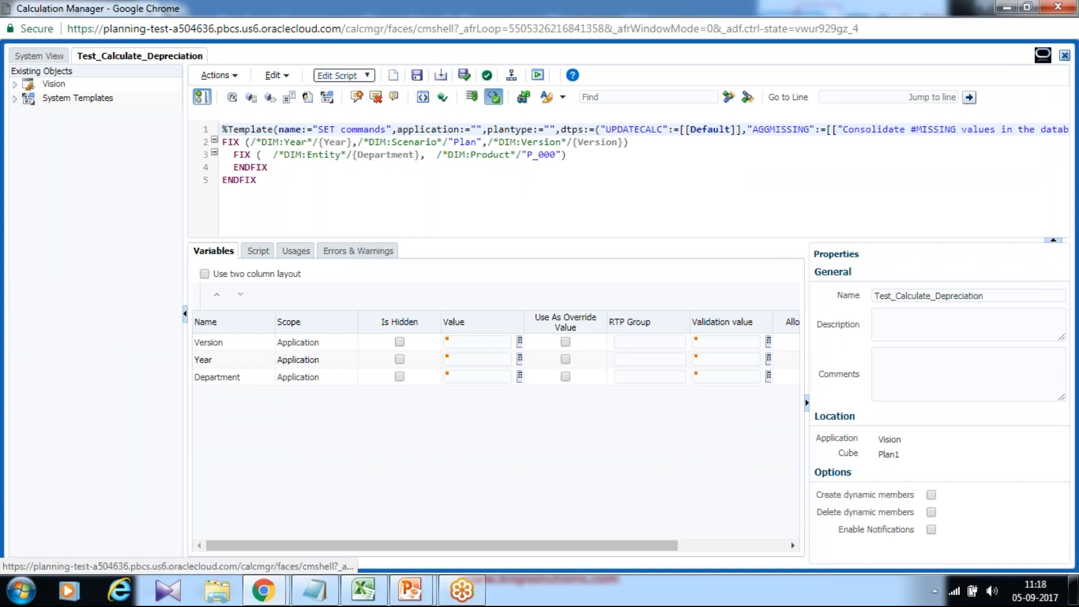
left_click(341, 76)
left_click(332, 87)
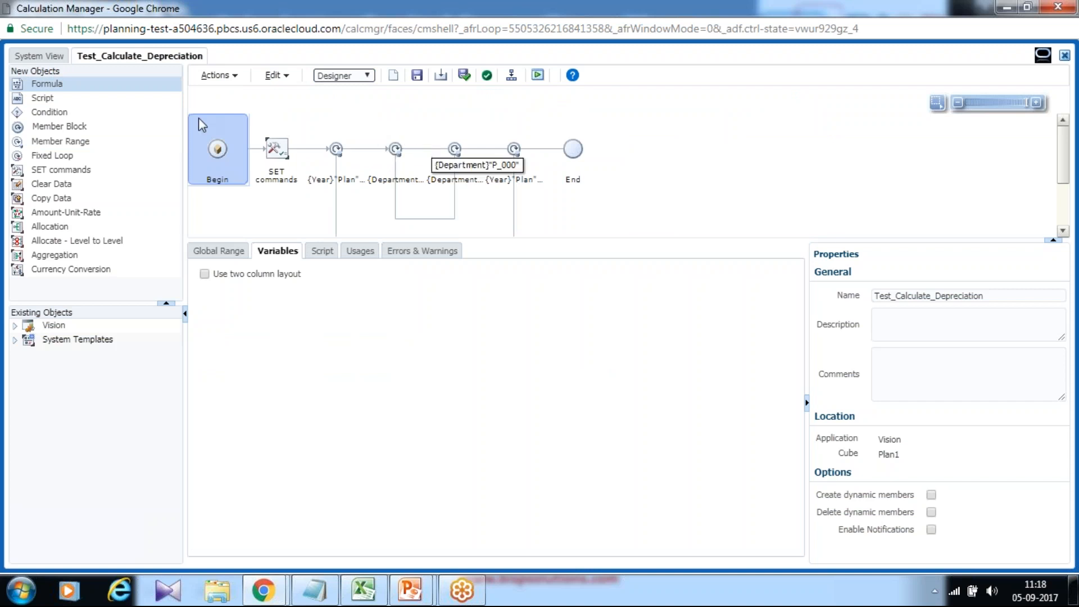
- Add a Formula component inside the nested Department and P_000 member range
left_click_drag(52, 83, 414, 163)
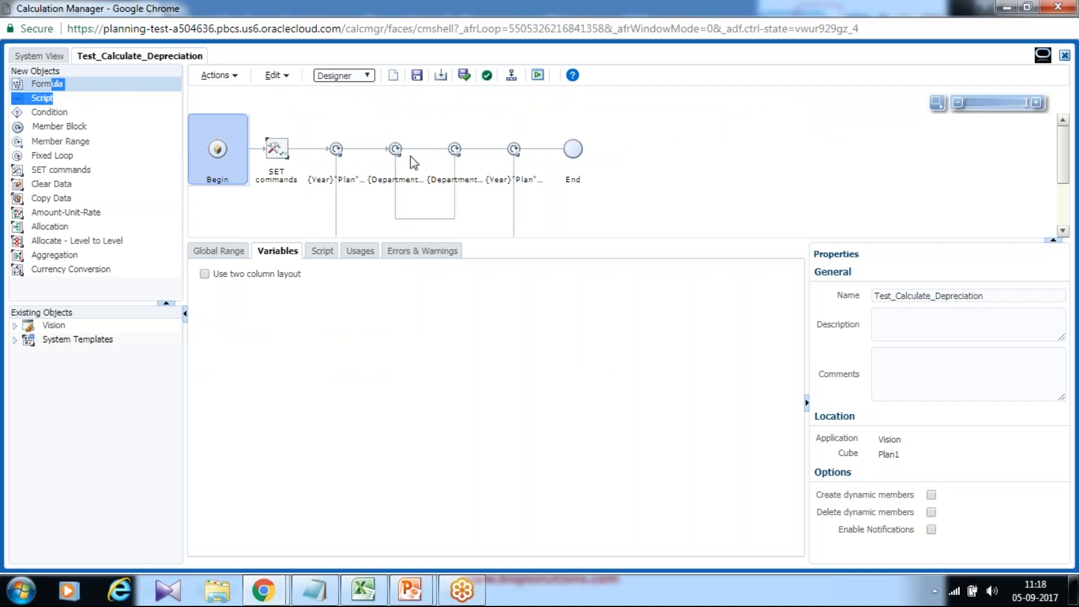
left_click(56, 82)
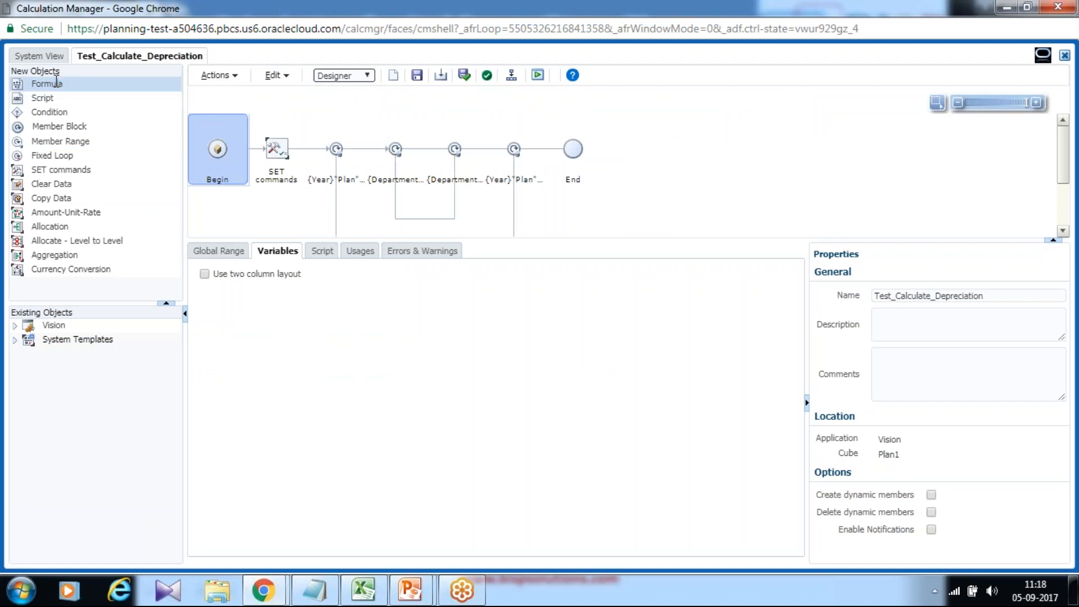
left_click_drag(57, 83, 456, 158)
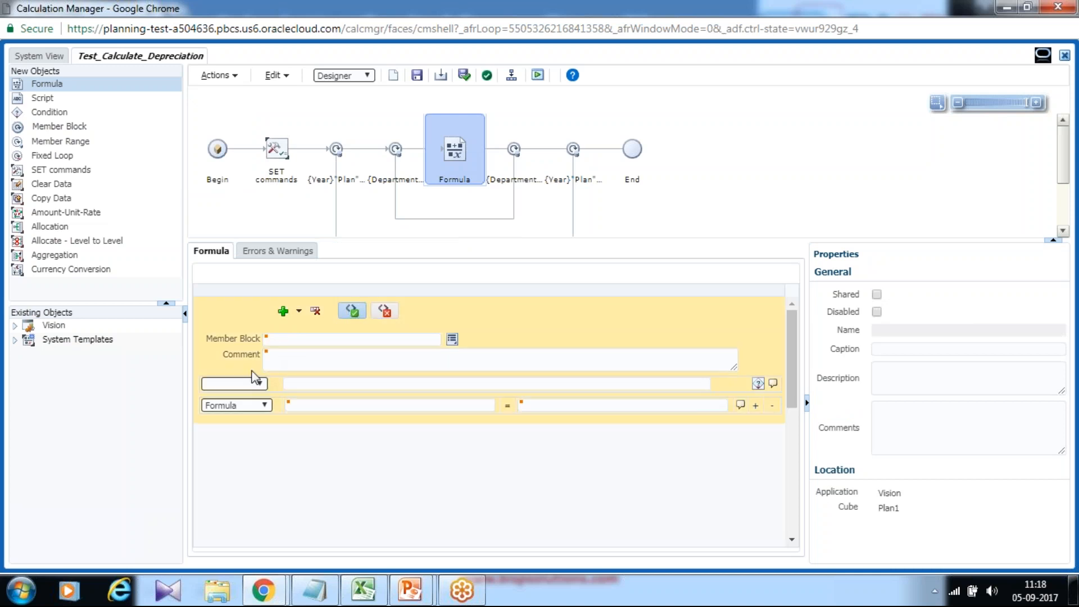
left_click(375, 405)
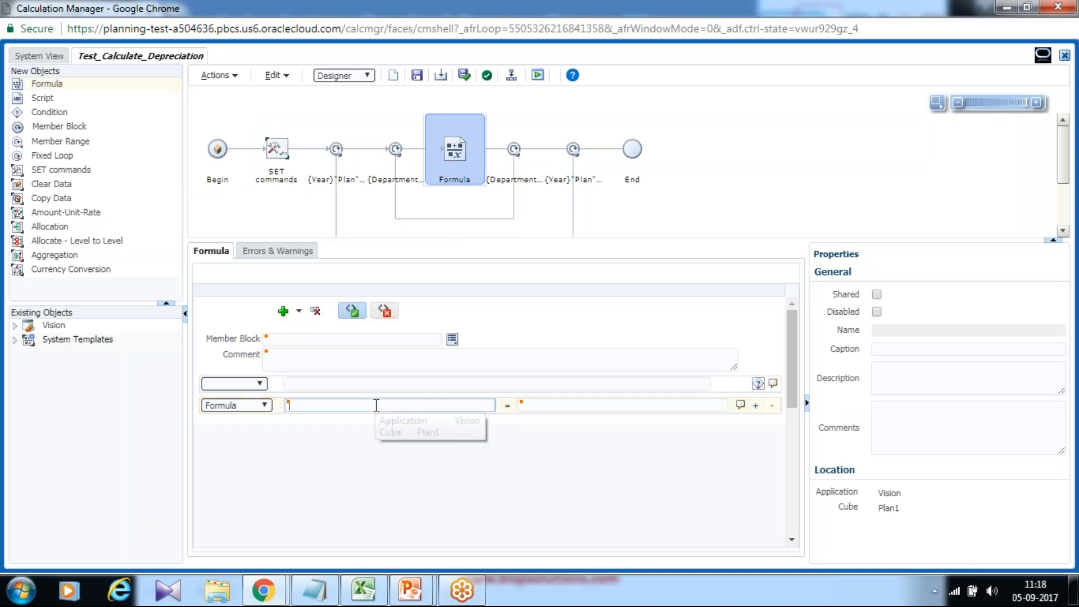
left_click(521, 405)
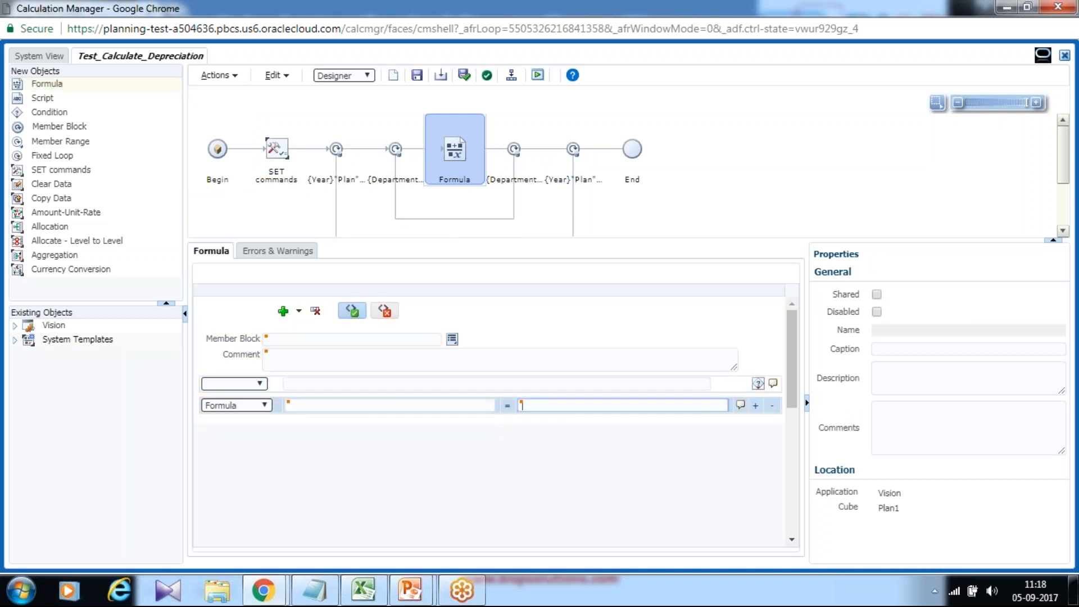
- Switch to the CapEx Plan presentation in PowerPoint and find slide 6 with the full depreciation script, in editing view
left_click(316, 593)
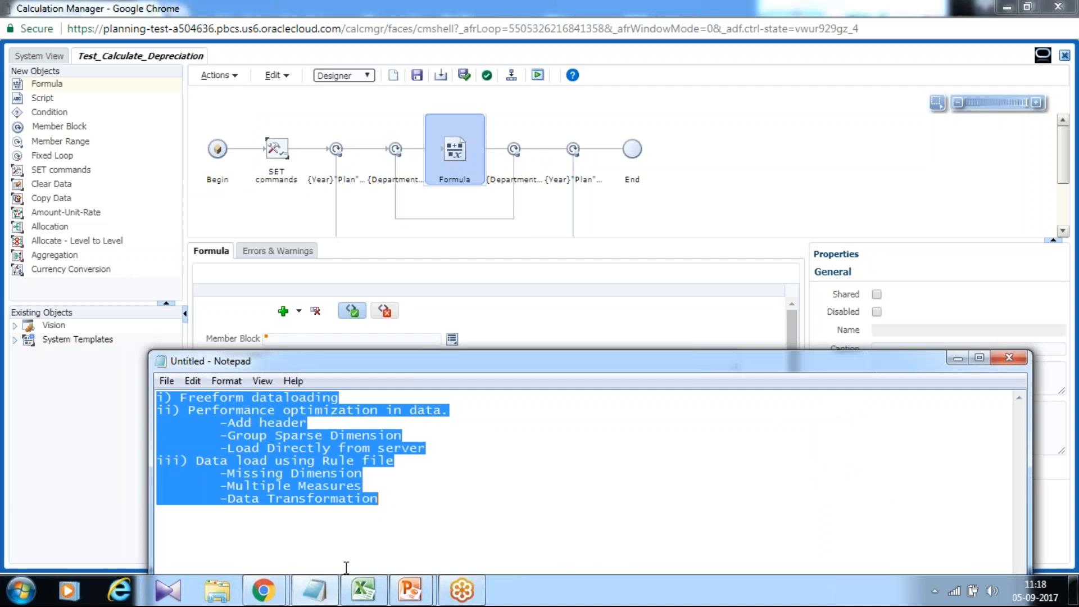
left_click(315, 590)
mouse_move(410, 591)
left_click(450, 521)
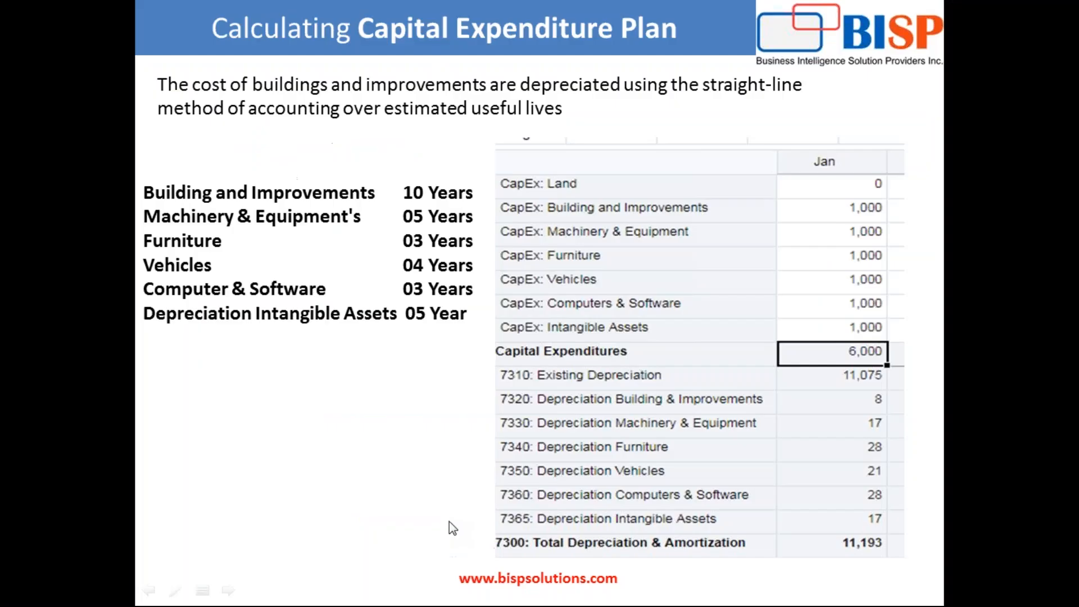
key("Left")
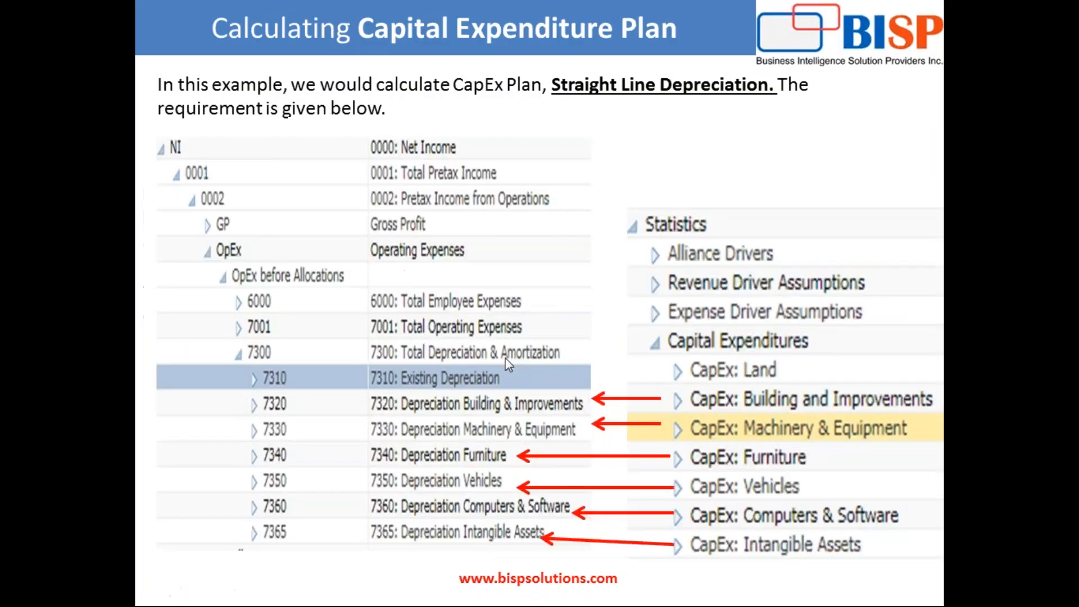
key("Right")
key("Right")
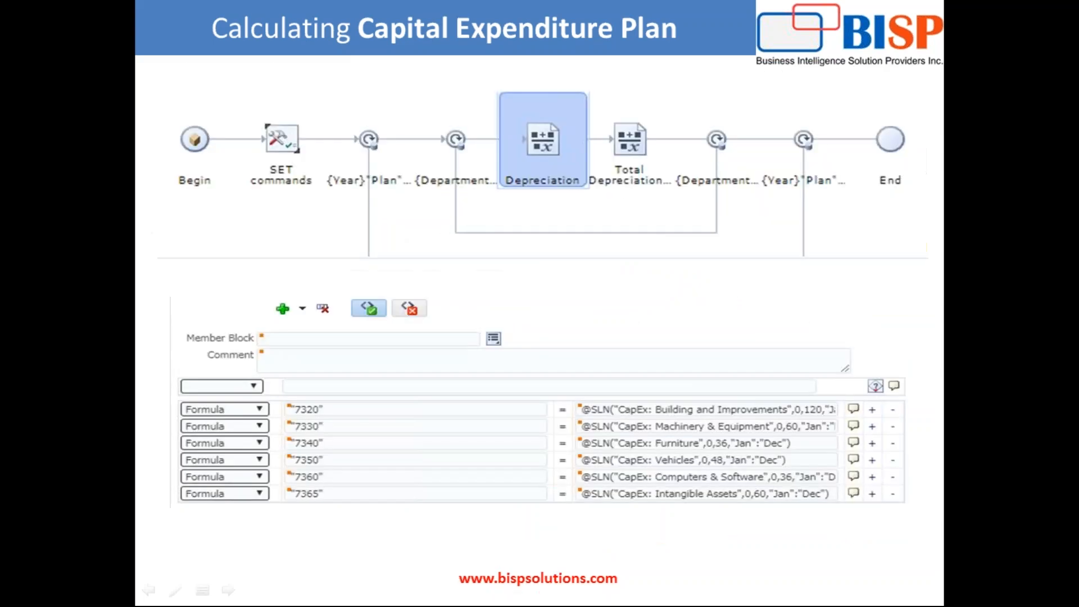
key("Escape")
scroll(504, 361, "down", 5)
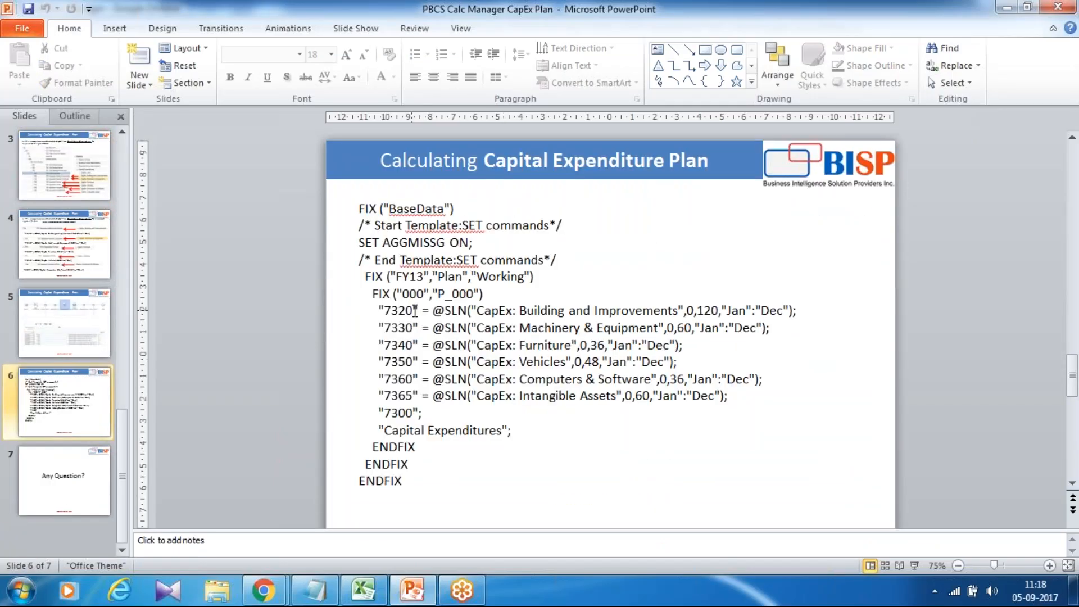
- Copy the account "7320" from the slide's script and enter it as the first formula line's target member in Calculation Manager
double_click(415, 310)
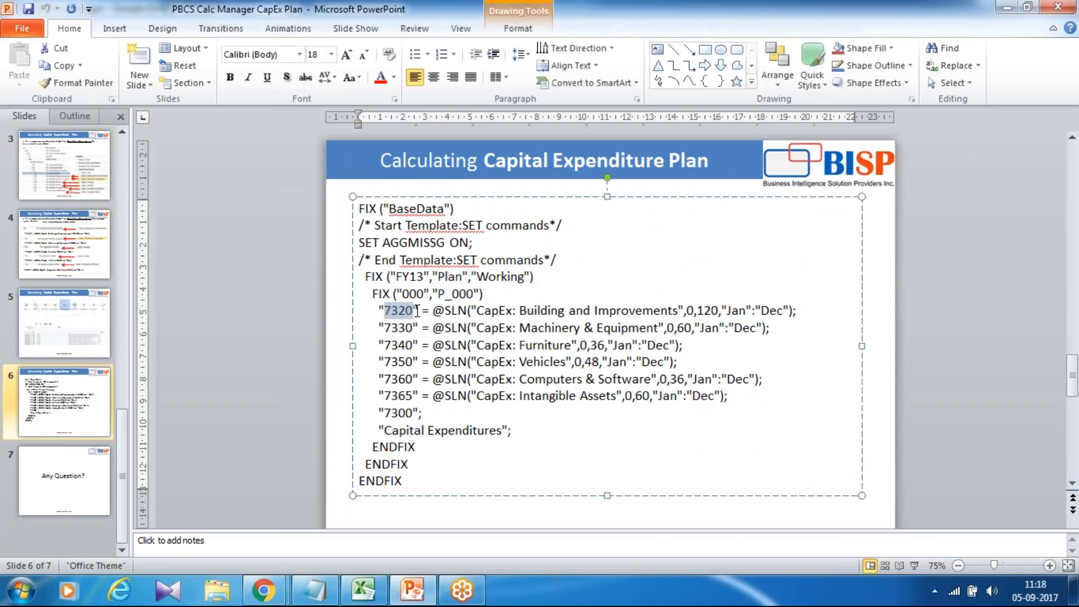
left_click_drag(418, 311, 378, 310)
key("ctrl+c")
key("alt+Tab")
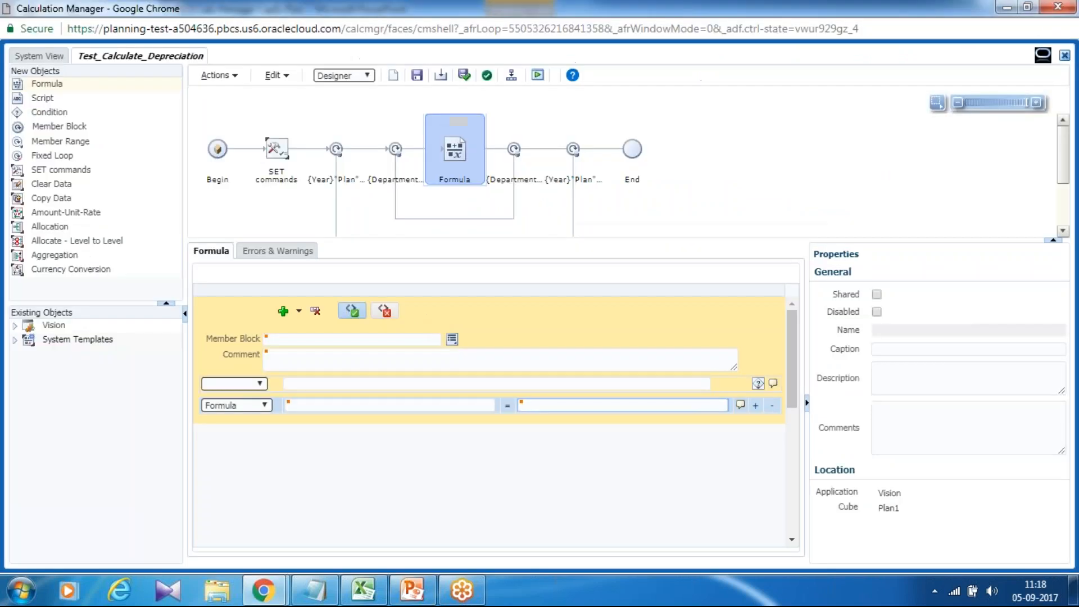
left_click(325, 406)
key("ctrl+v")
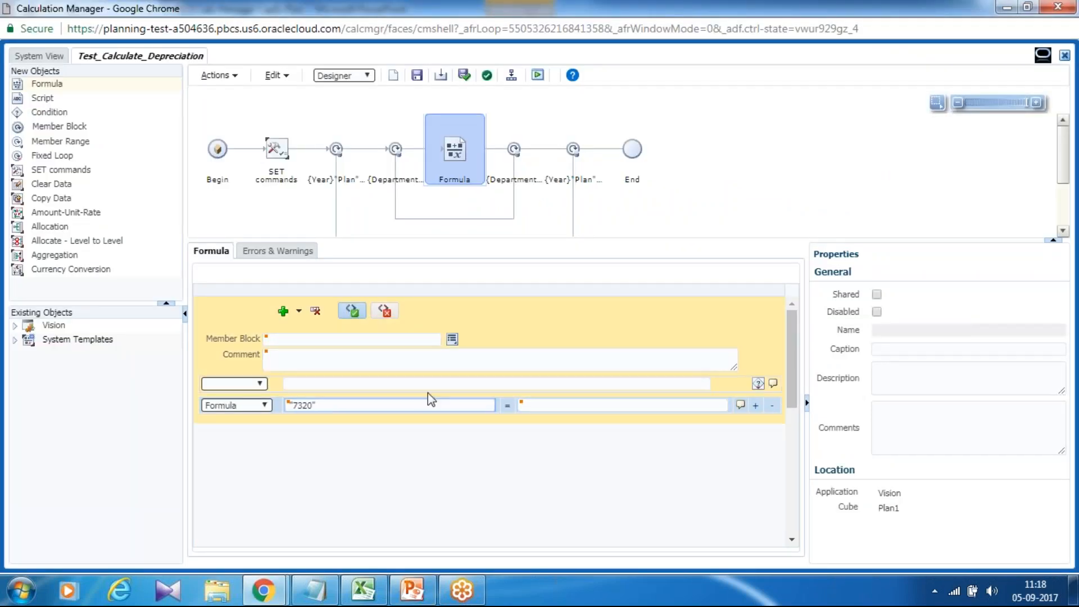
key("alt+Tab")
left_click_drag(802, 311, 445, 308)
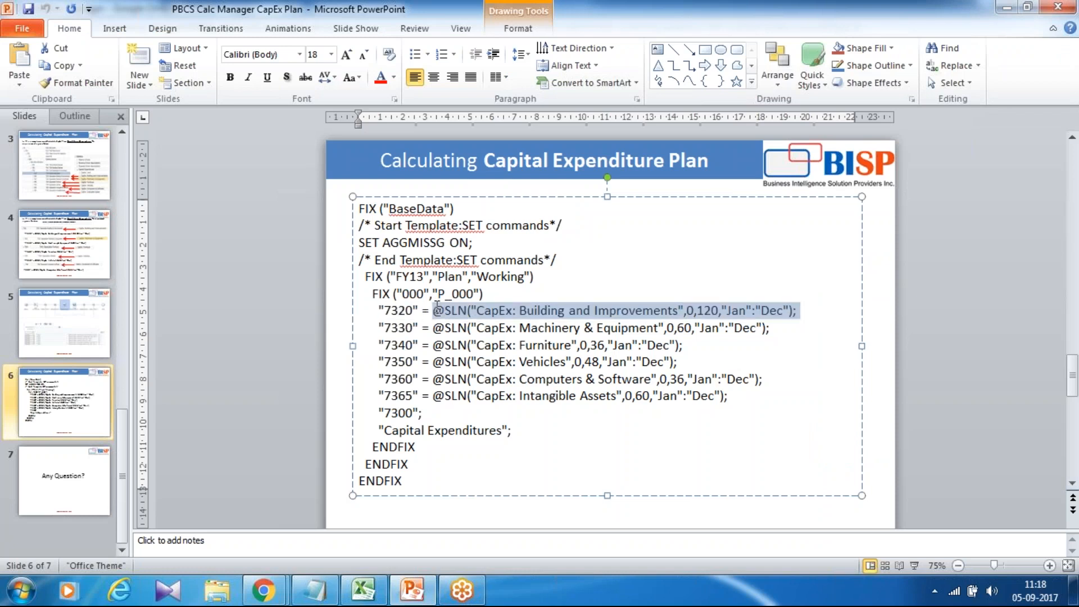
key("ctrl+c")
key("alt+Tab")
left_click(533, 403)
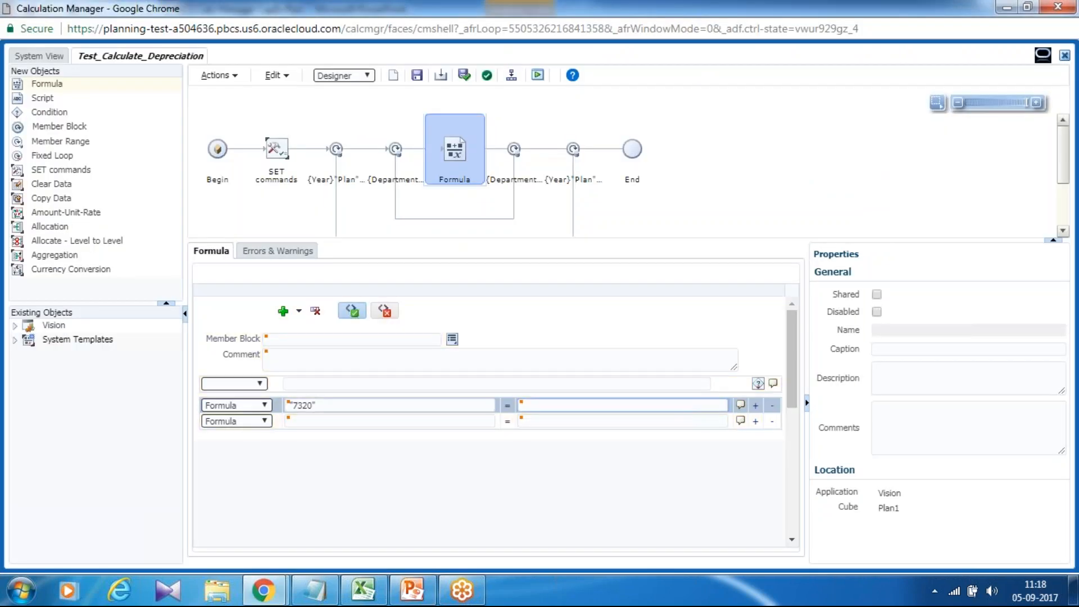
key("ctrl+v")
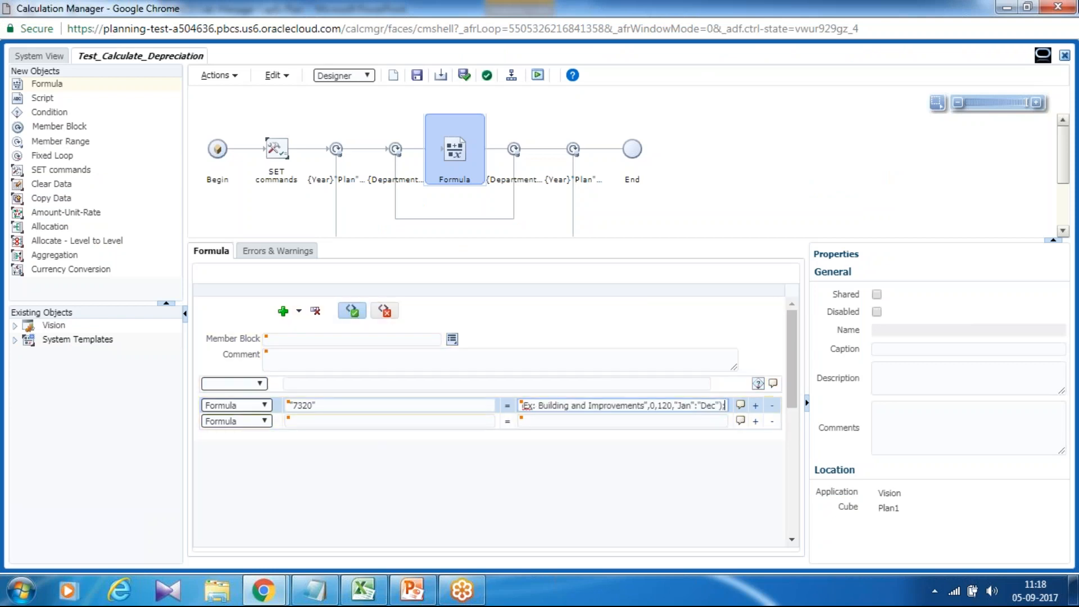
left_click(1058, 19)
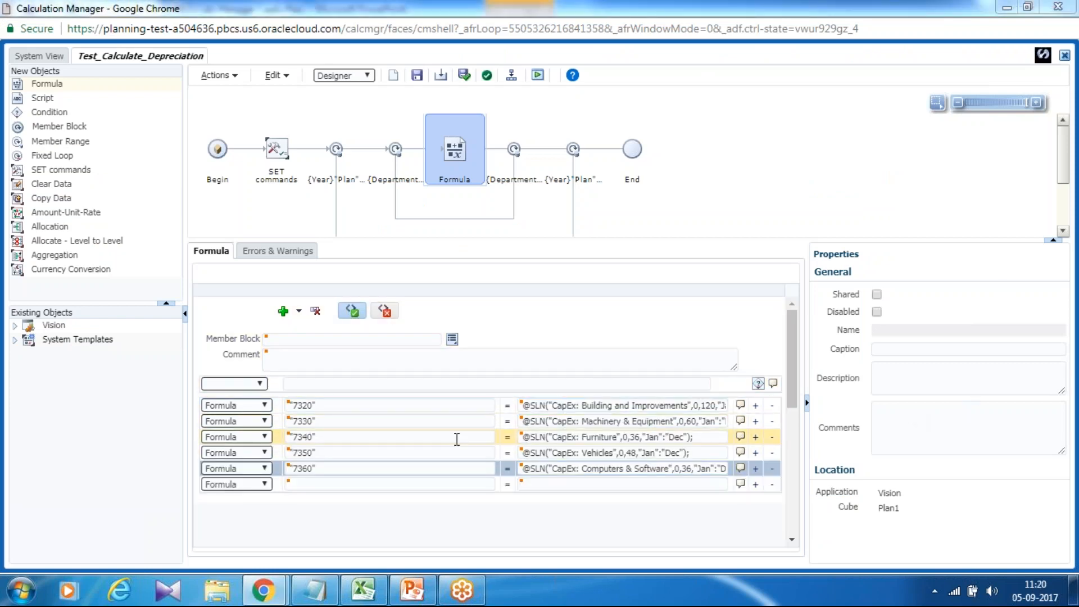
- Copy account 7365 from the slide's script into the target member of the empty sixth formula line
key("alt+Tab")
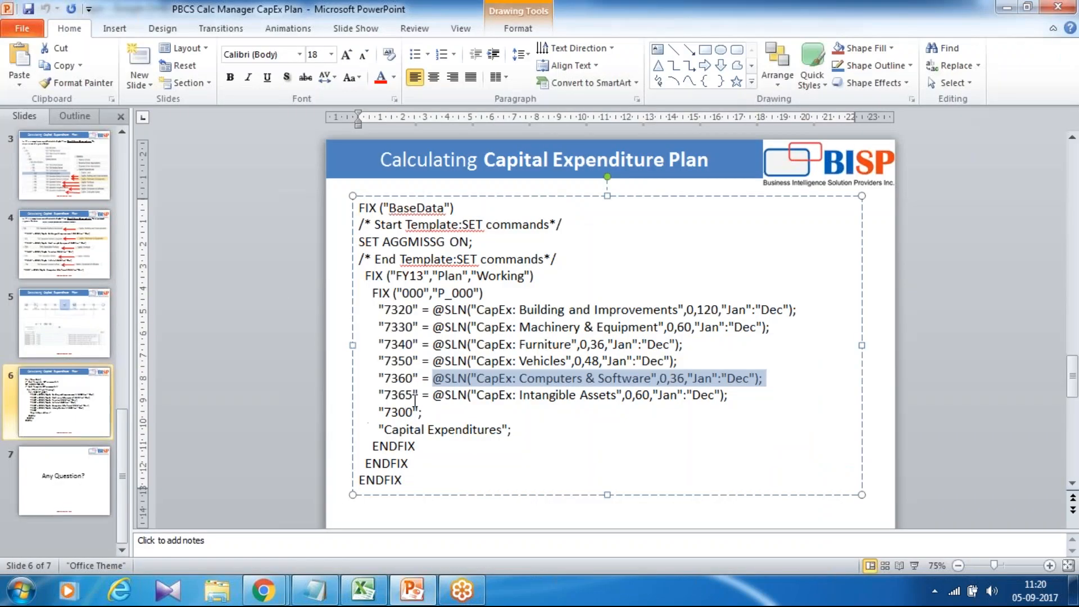
left_click_drag(416, 394, 374, 394)
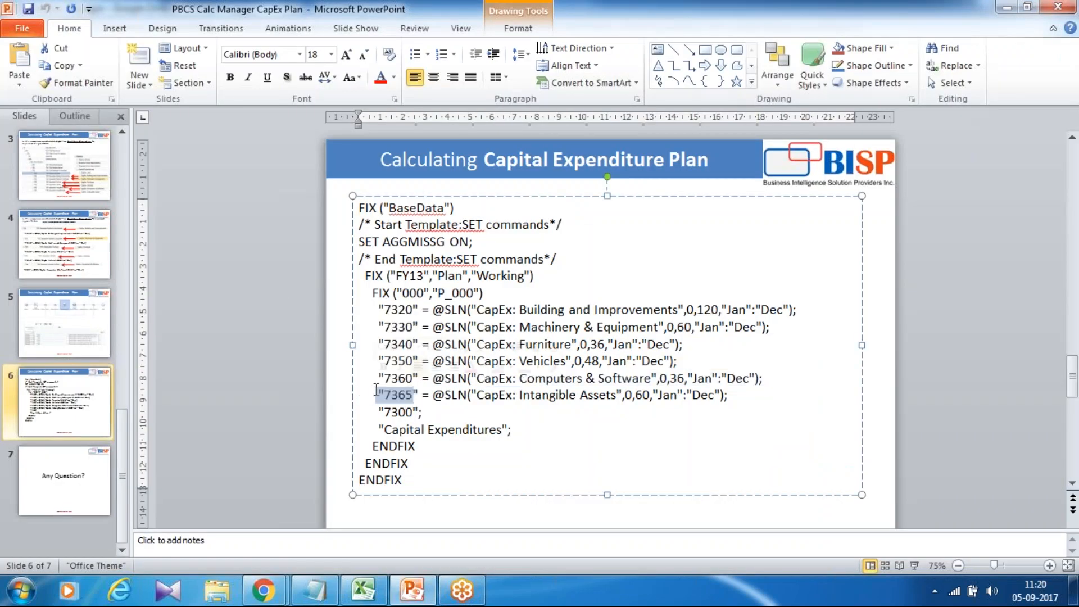
key("ctrl+c")
key("alt+Tab")
key("ctrl+v")
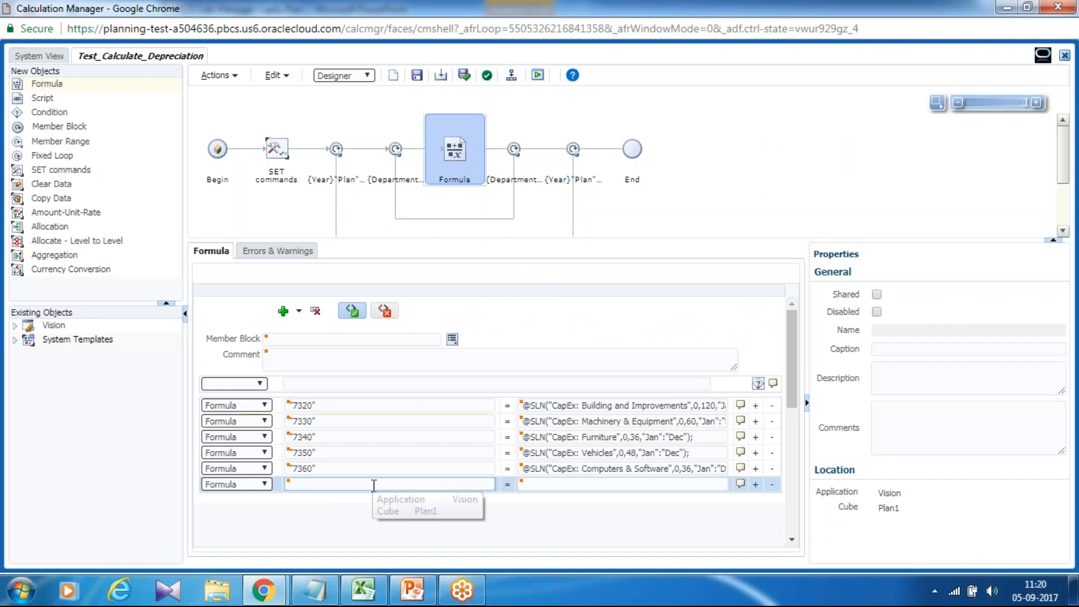
key("alt+Tab")
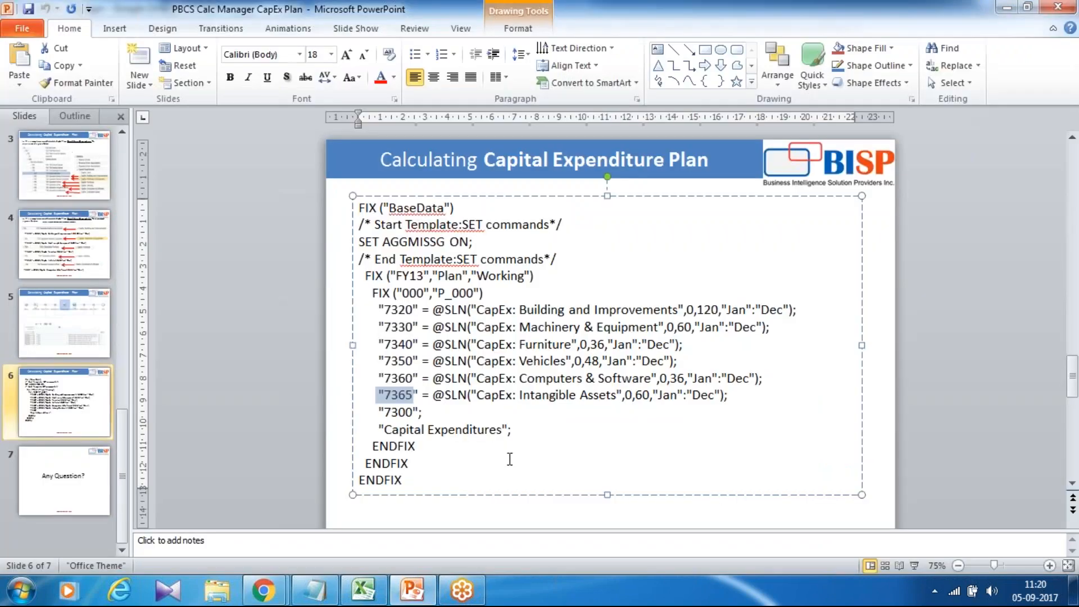
left_click_drag(729, 395, 435, 395)
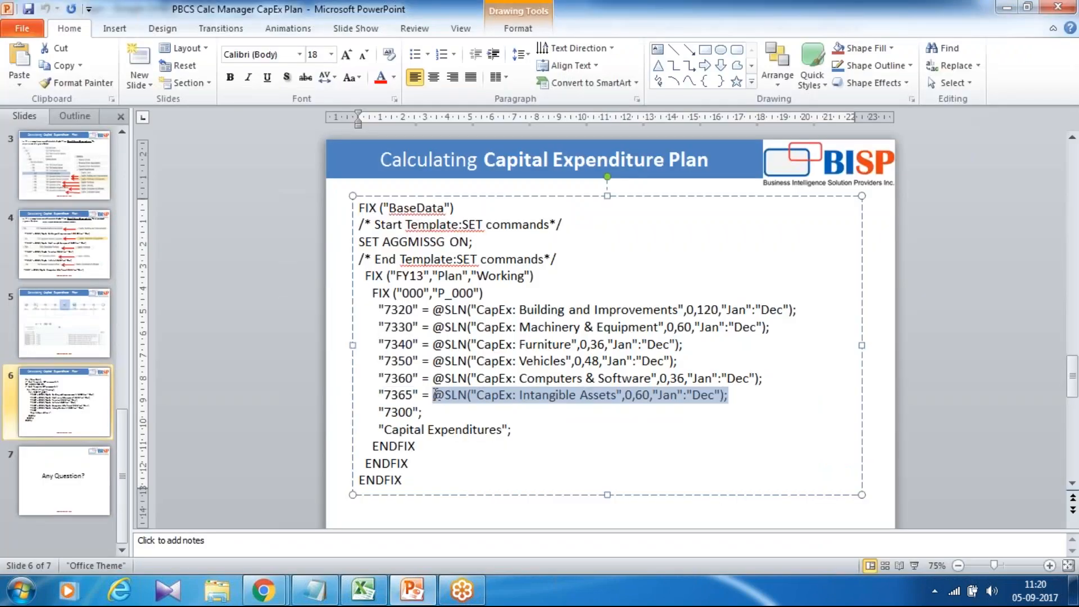
key("ctrl+c")
key("alt+Tab")
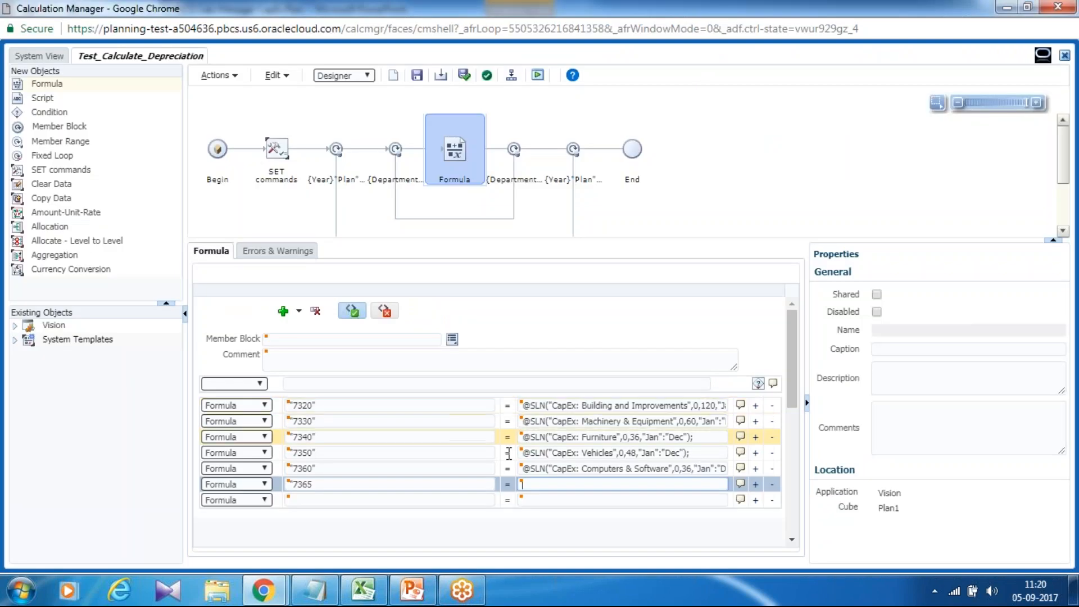
key("ctrl+v")
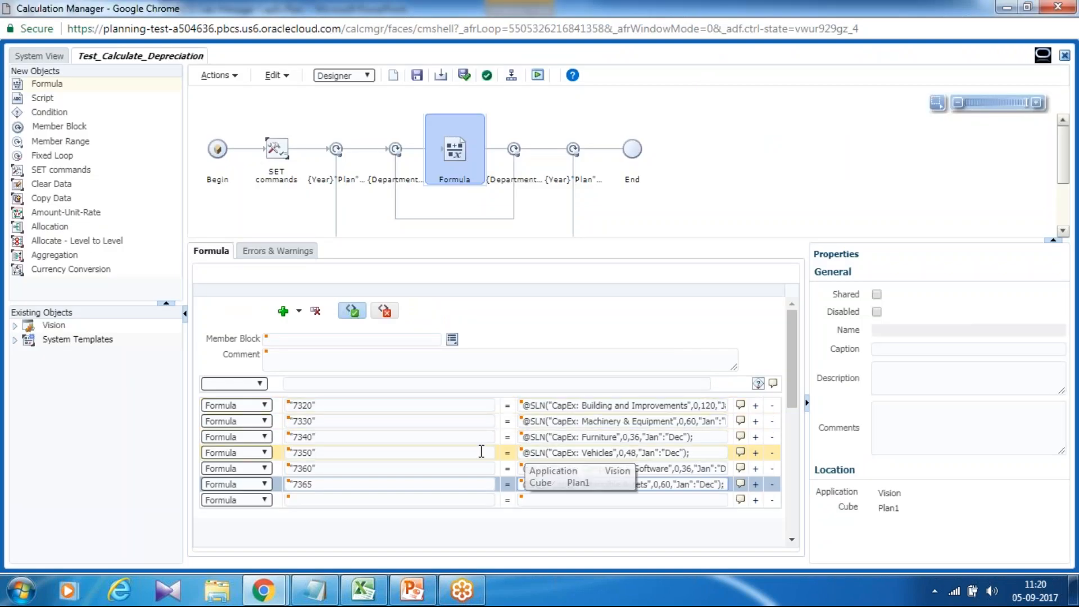
left_click(417, 593)
left_click(42, 318)
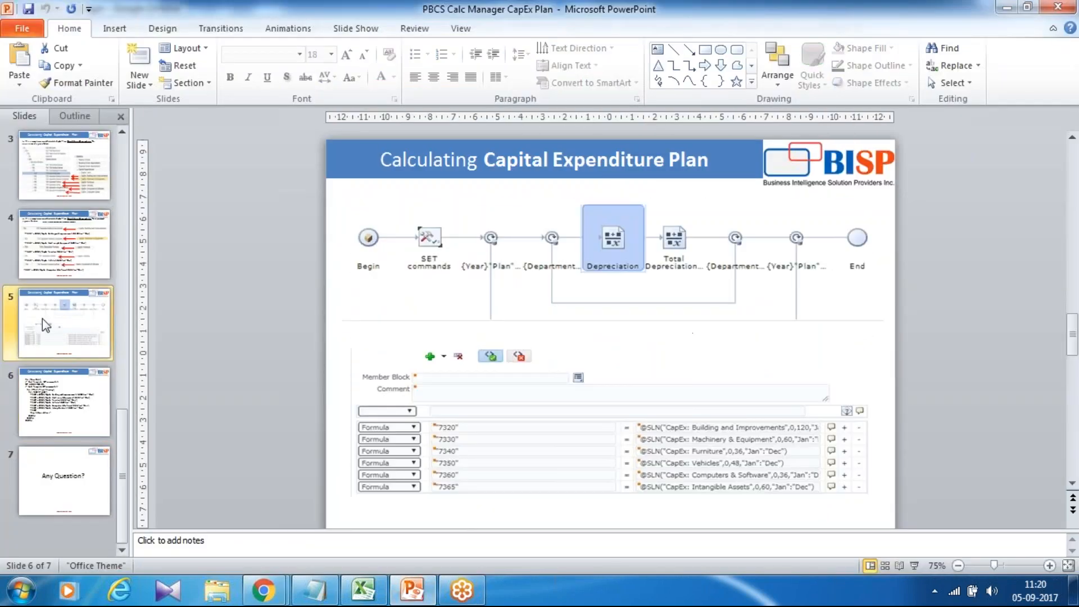
left_click(59, 170)
scroll(66, 177, "up", 2)
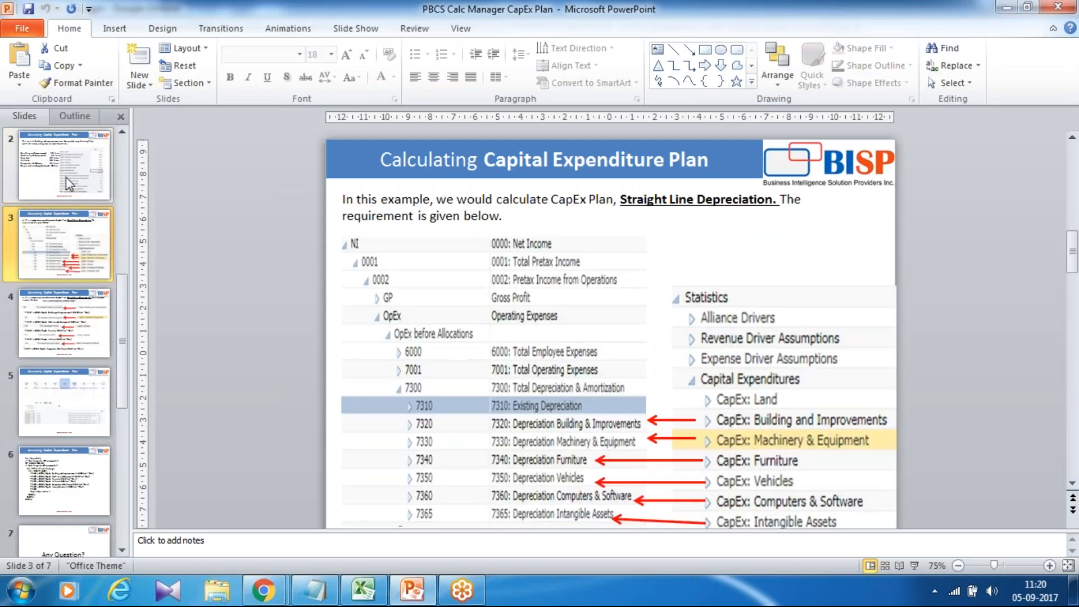
left_click(67, 176)
scroll(68, 176, "up", 1)
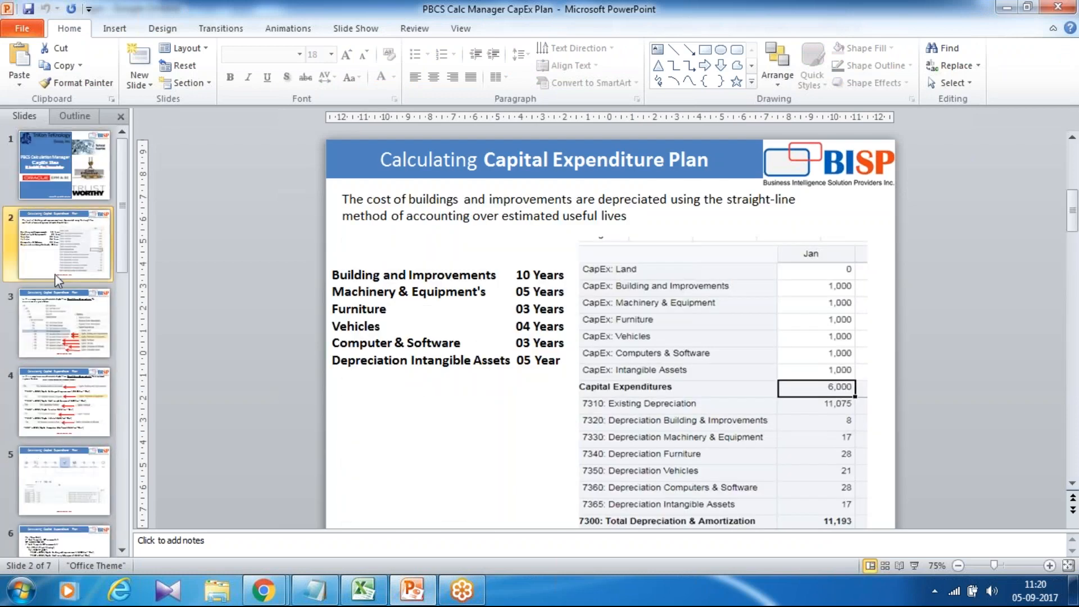
left_click(54, 384)
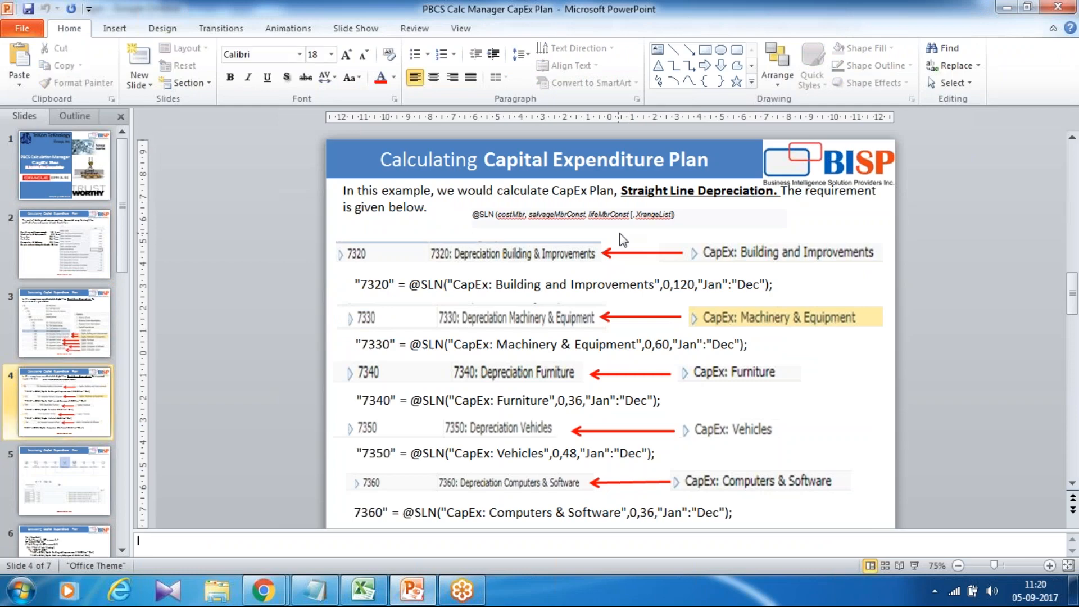
key("shift+F5")
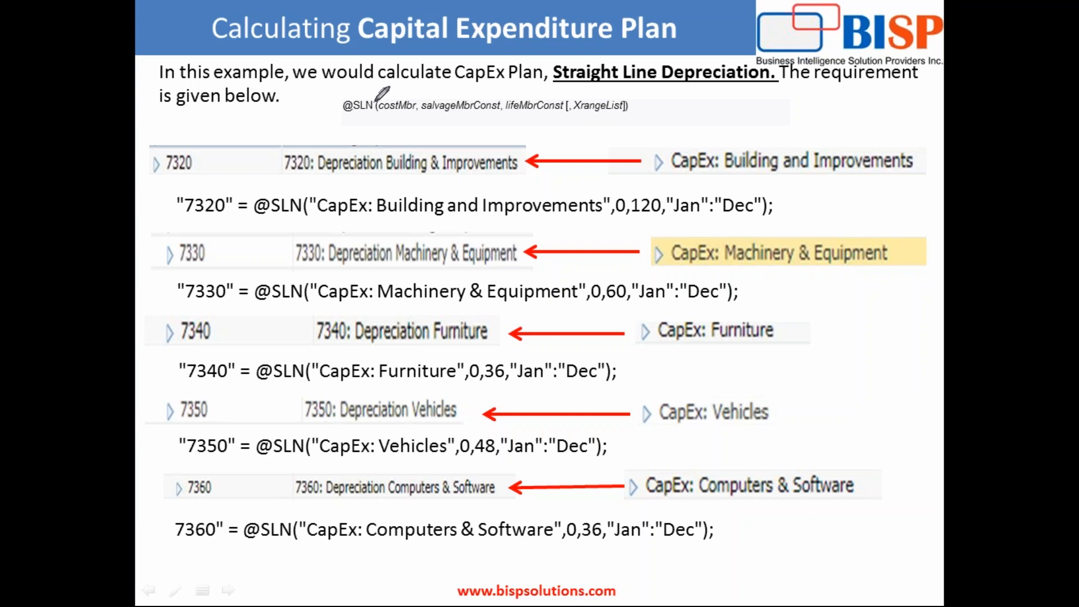
mouse_move(368, 92)
left_mouse_down()
mouse_move(337, 113)
mouse_move(419, 127)
mouse_move(402, 84)
mouse_move(374, 82)
left_mouse_up()
left_click_drag(316, 219, 617, 218)
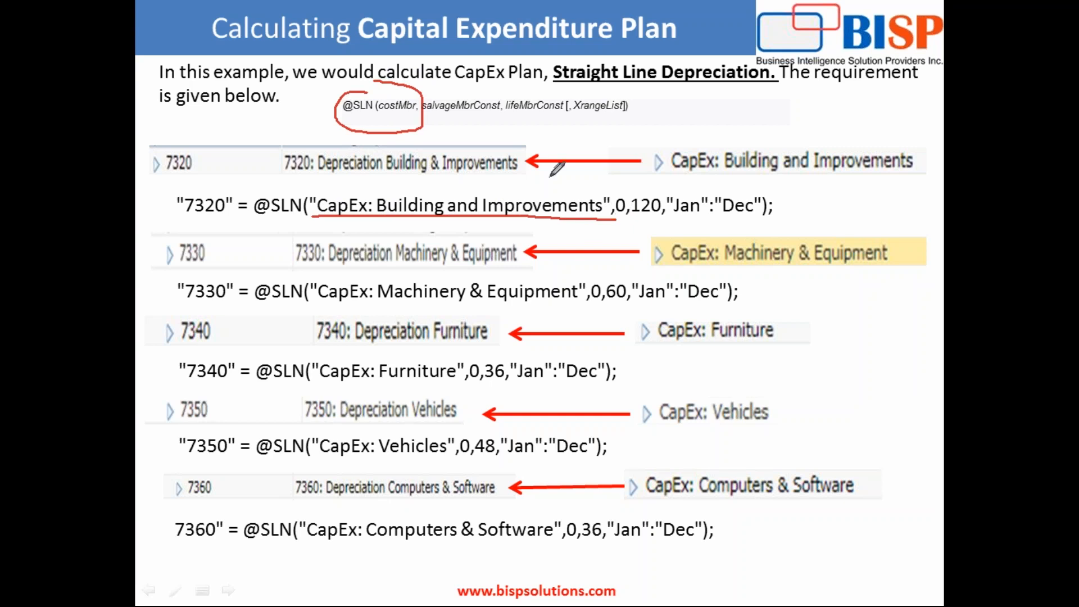
mouse_move(444, 91)
left_mouse_down()
mouse_move(417, 116)
mouse_move(494, 107)
left_mouse_up()
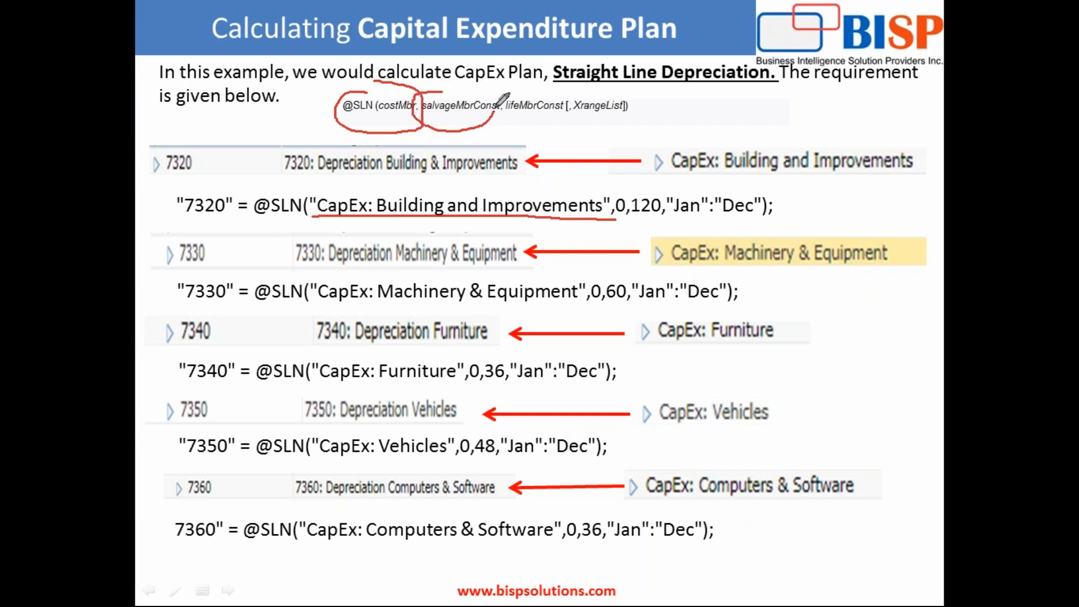
mouse_move(628, 178)
left_mouse_down()
mouse_move(607, 197)
mouse_move(623, 220)
mouse_move(630, 182)
mouse_move(652, 228)
mouse_move(669, 191)
mouse_move(658, 179)
left_mouse_up()
left_click_drag(670, 222, 785, 222)
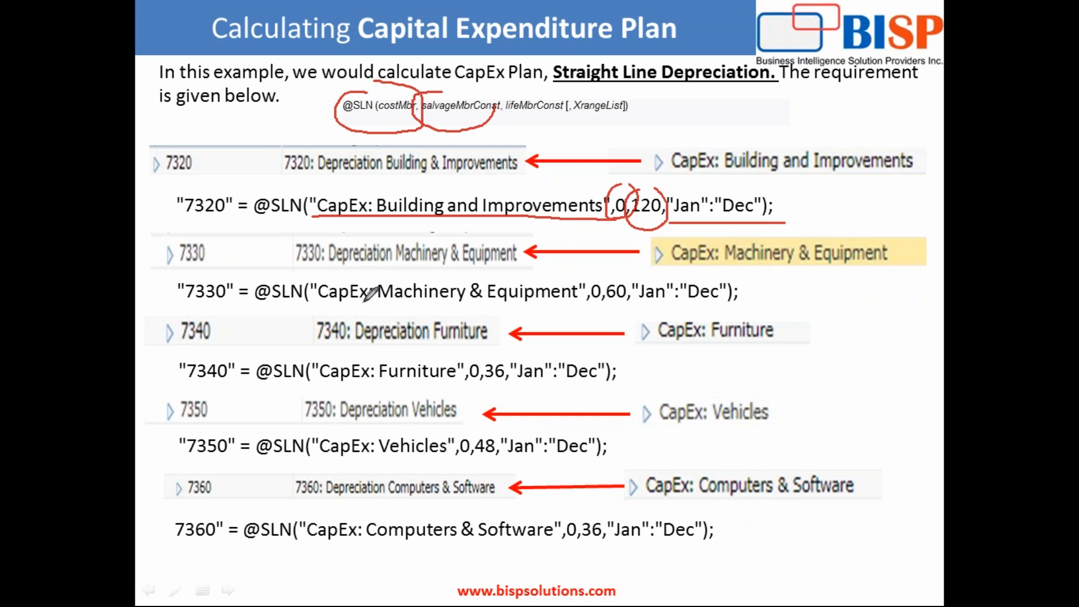
left_click_drag(321, 306, 753, 305)
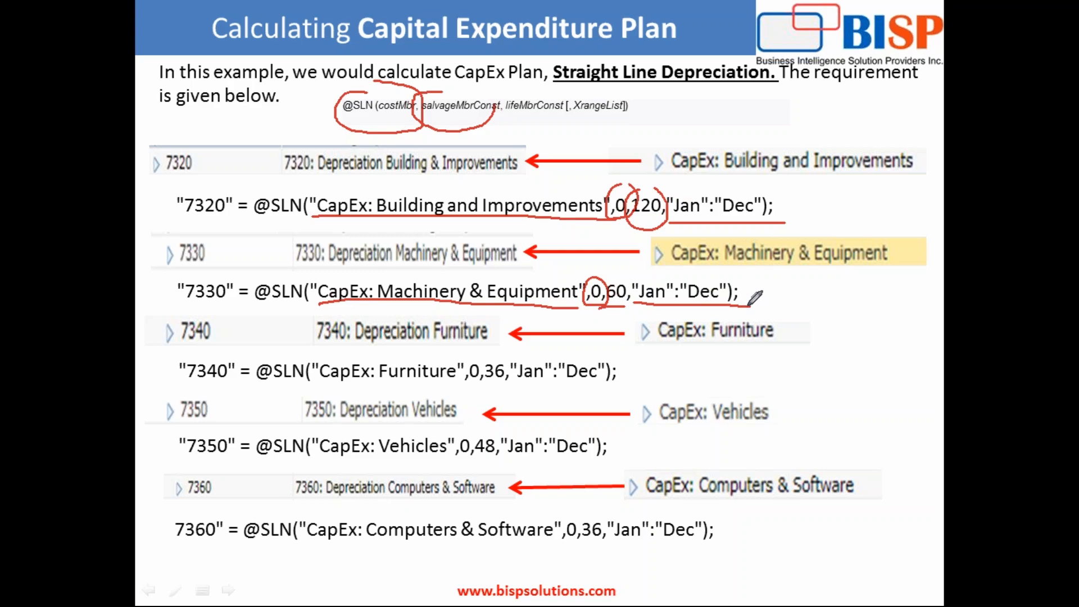
key("alt+Tab")
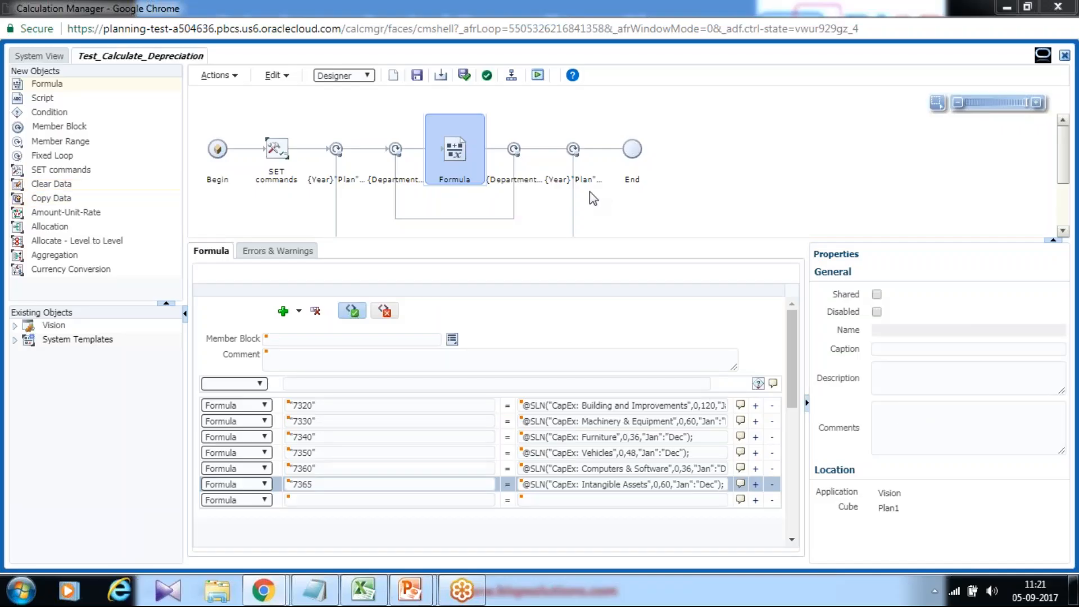
left_click(417, 76)
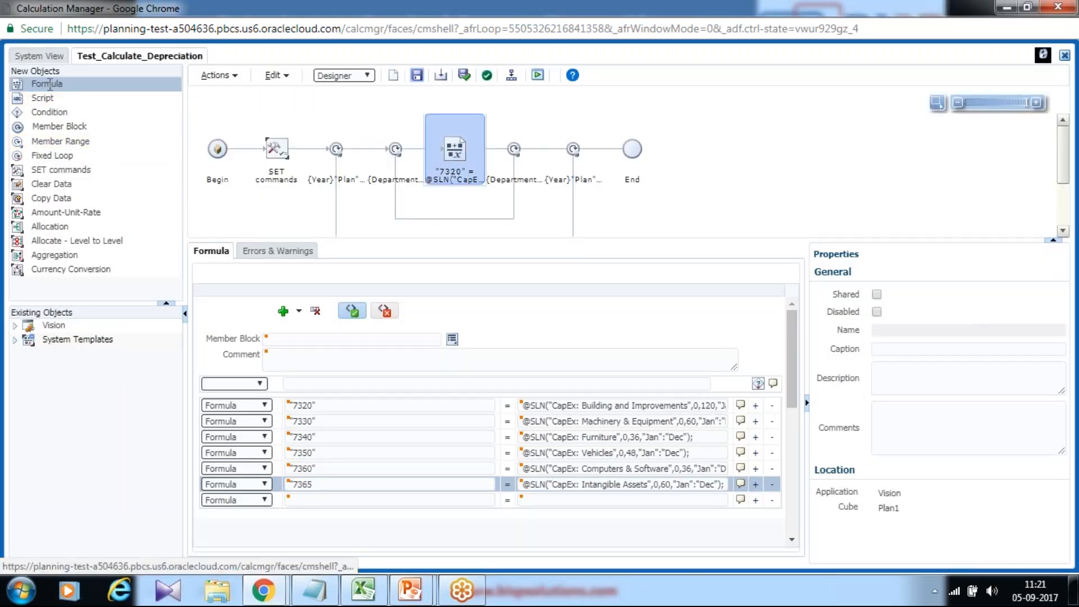
left_click_drag(52, 84, 492, 148)
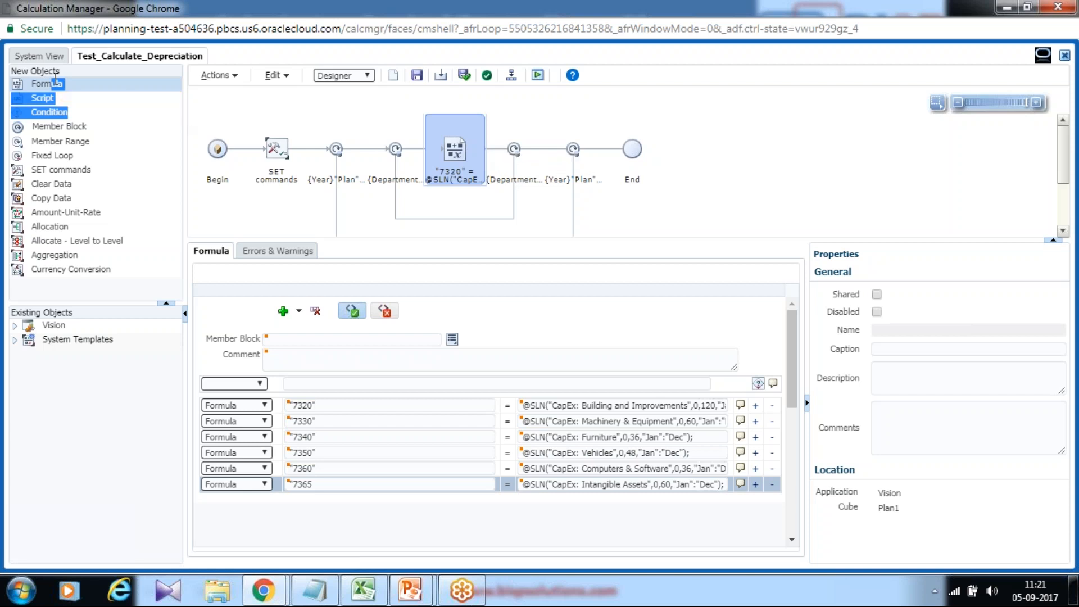
left_click(34, 86)
left_click_drag(34, 84, 493, 155)
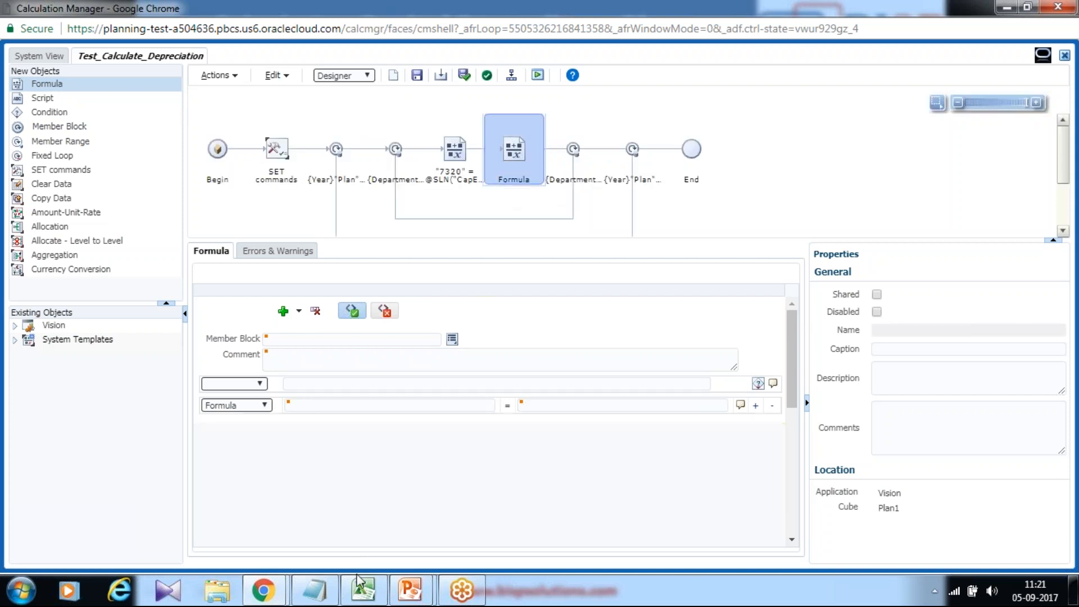
- Copy "7300"; from the script slide into the first formula line's target member of the new formula component
left_click(330, 589)
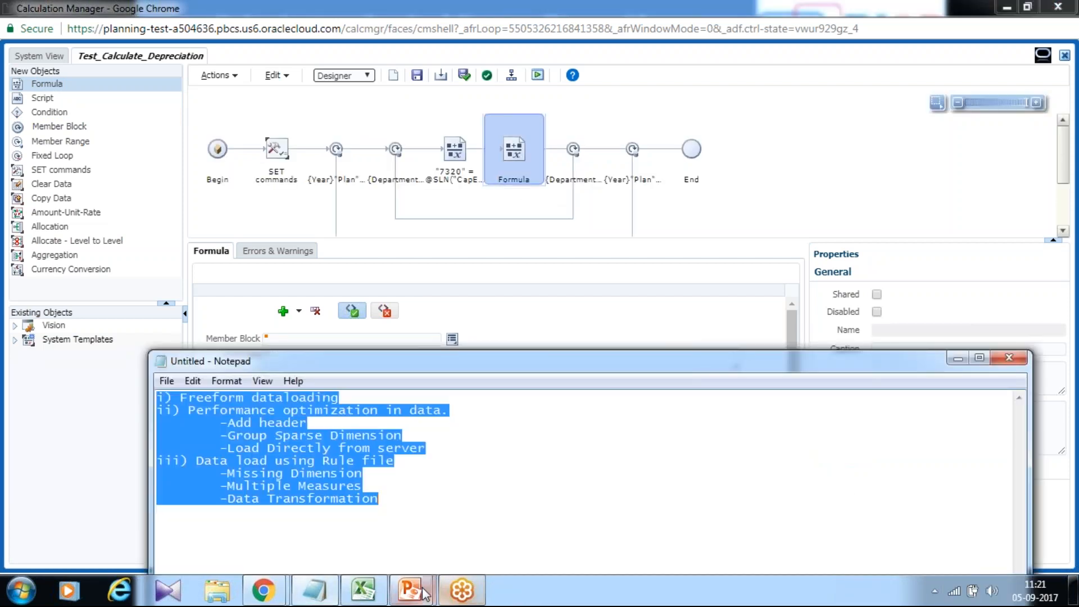
mouse_move(410, 590)
left_click(475, 534)
left_click(428, 446)
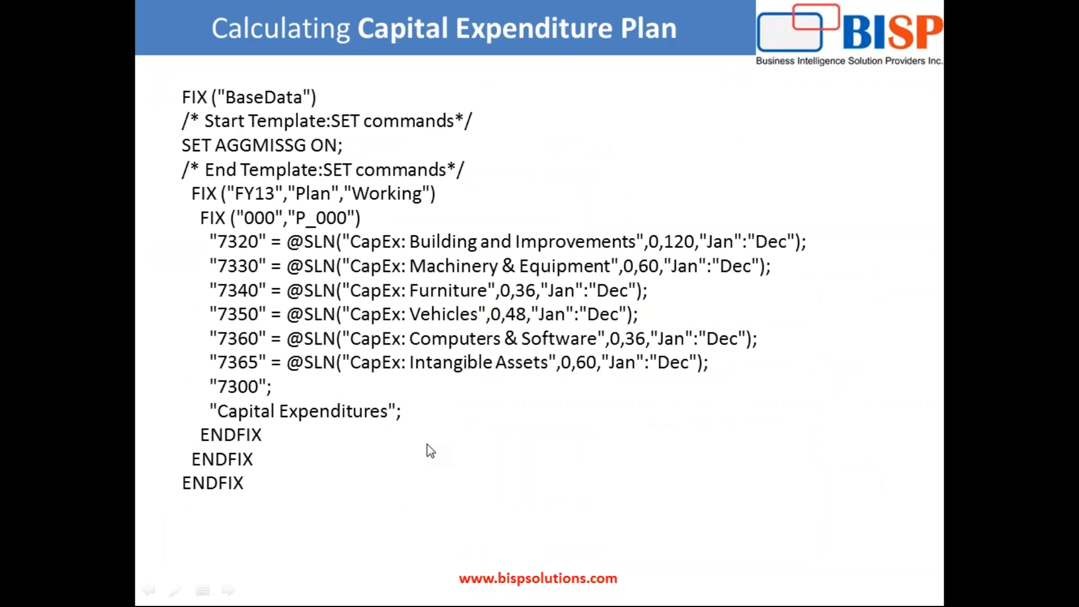
key("Escape")
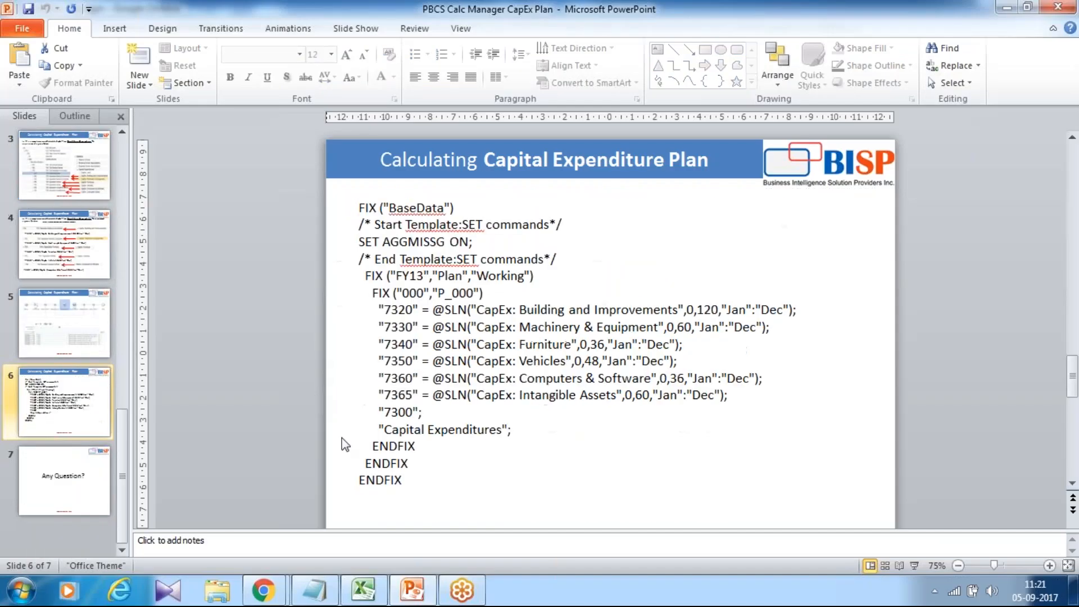
left_click(427, 414)
left_click_drag(428, 415, 374, 408)
key("ctrl+c")
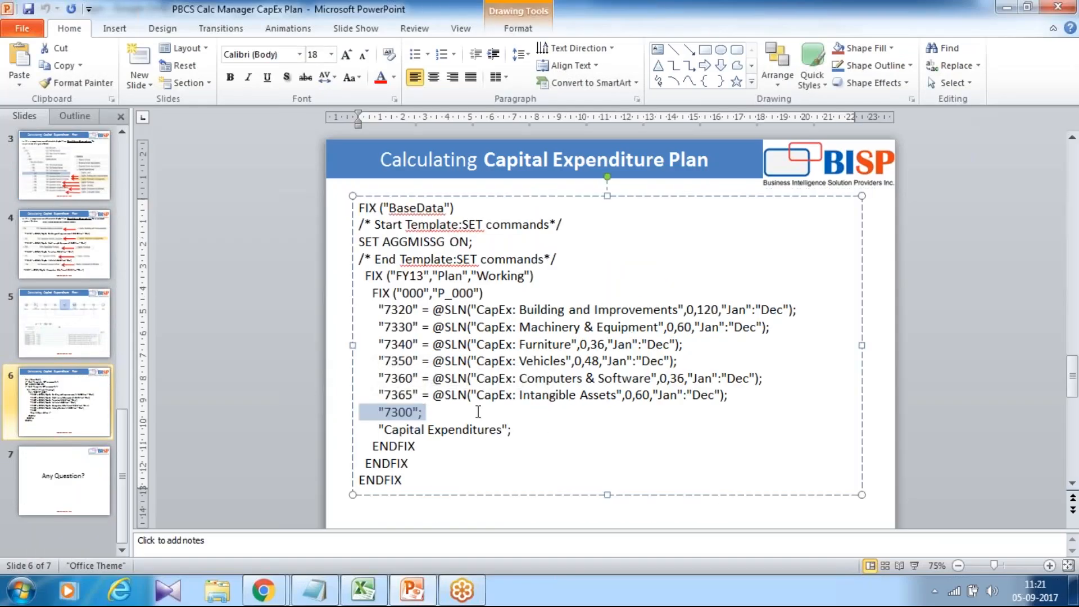
key("alt+Tab")
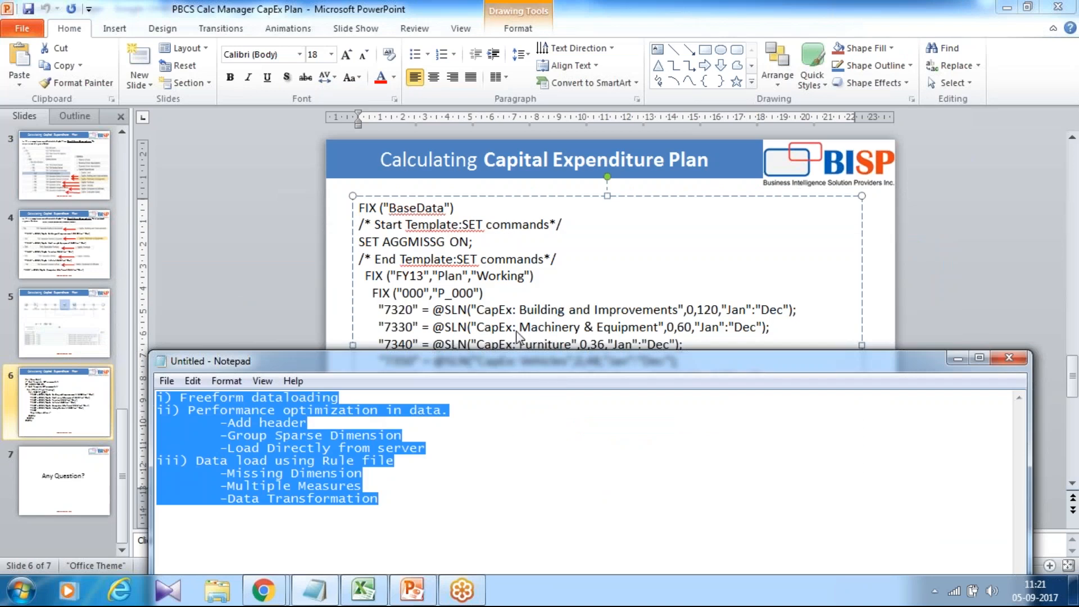
key("alt+Tab")
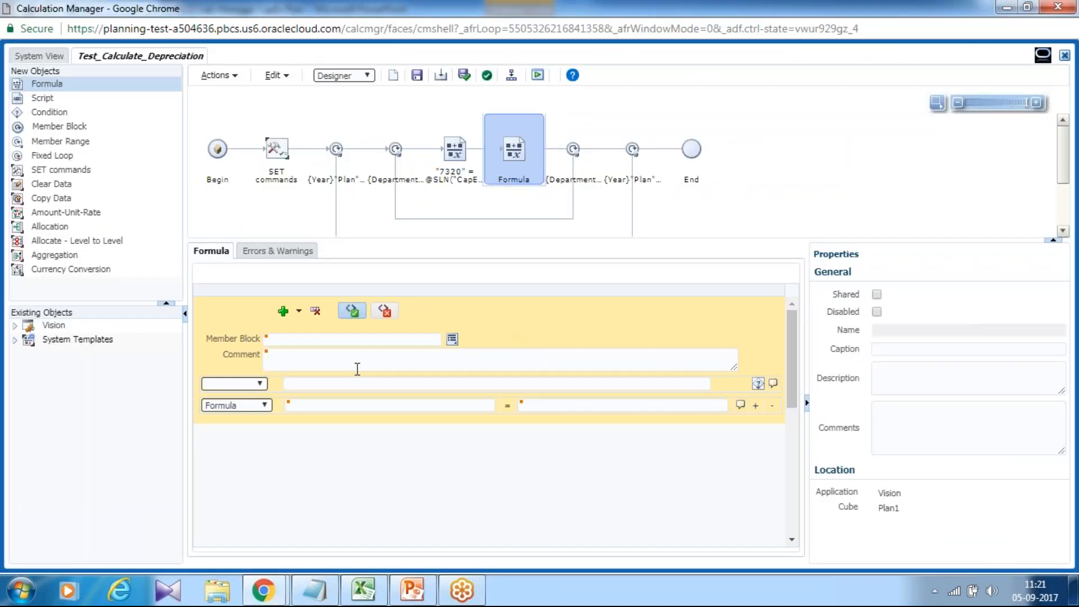
left_click(337, 405)
key("ctrl+v")
- Enter "Capital Expenditures"; from the script slide as the second formula line's target member, and save the rule
key("alt+Tab")
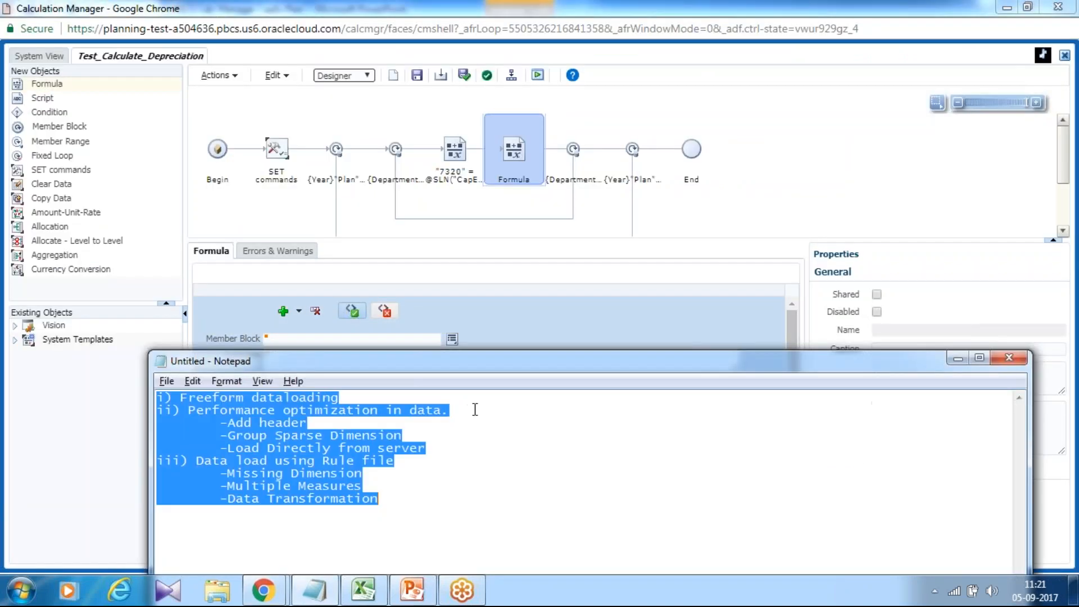
key("alt+Tab")
left_click_drag(506, 432, 379, 429)
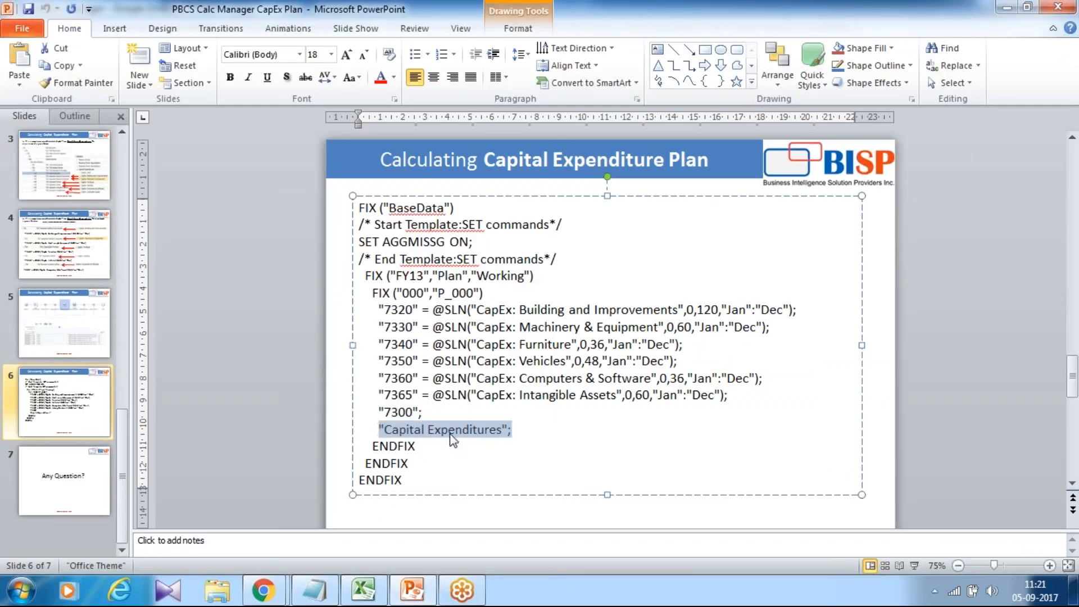
key("alt+Tab")
key("alt+Tab")
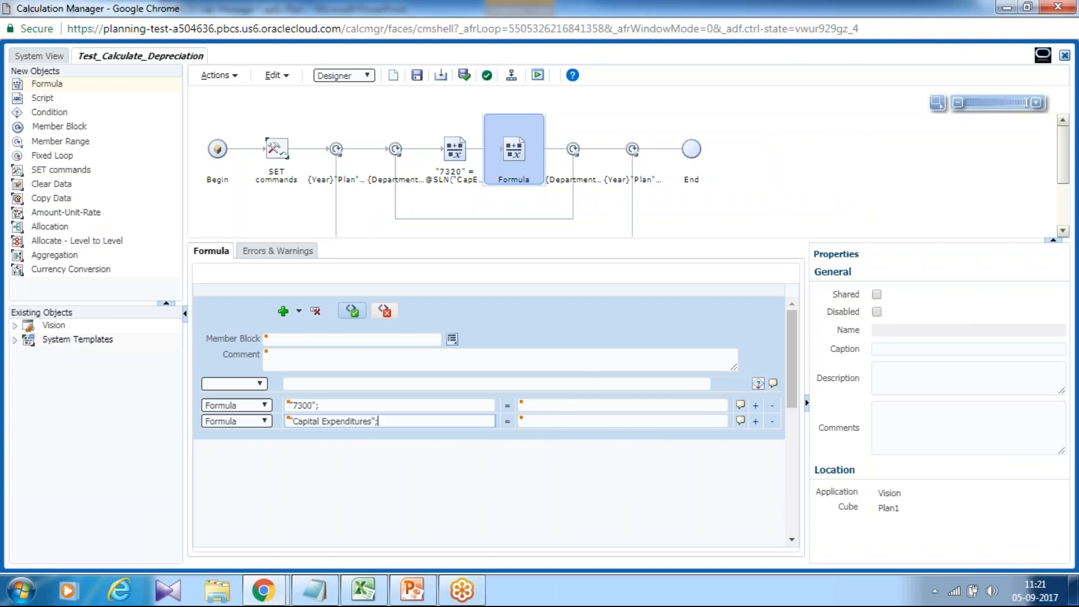
left_click(417, 75)
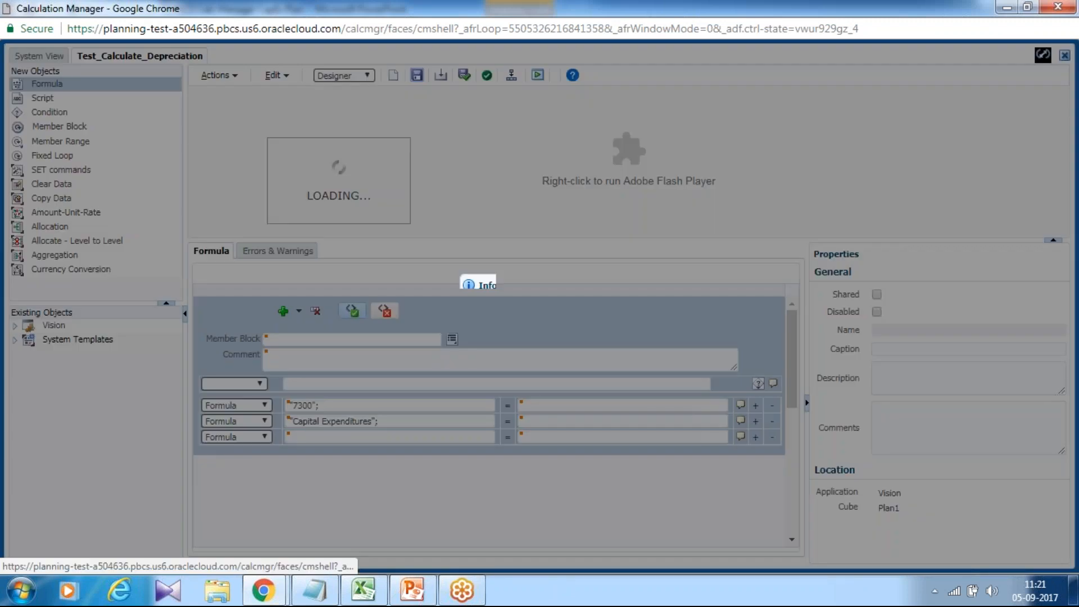
left_click(598, 322)
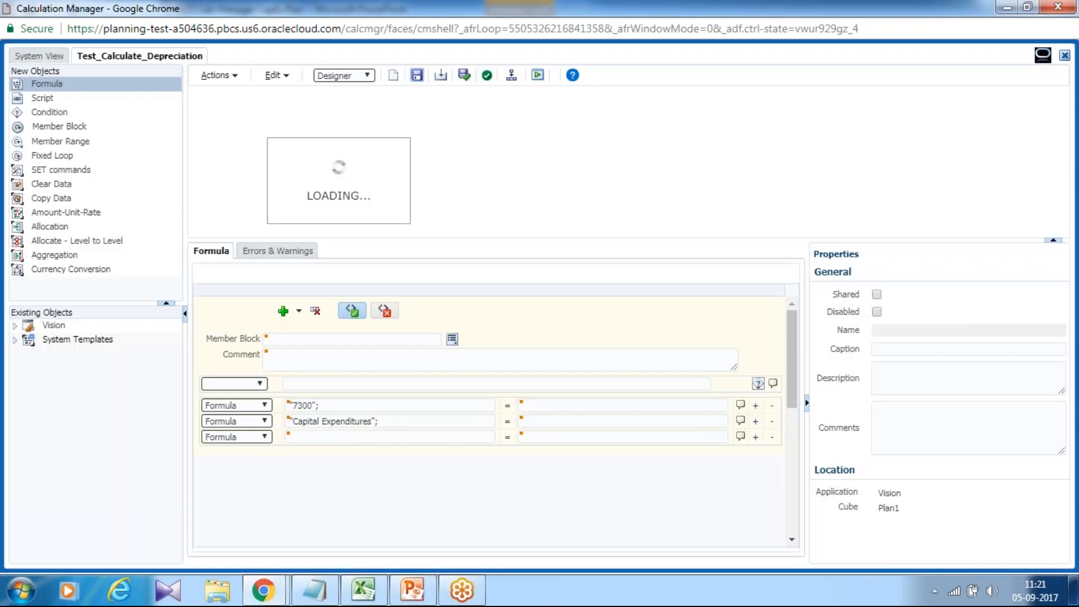
- Switch the rule from Designer to Edit Script mode, accept the mode change, and enlarge the script area
left_click(360, 75)
left_click(360, 100)
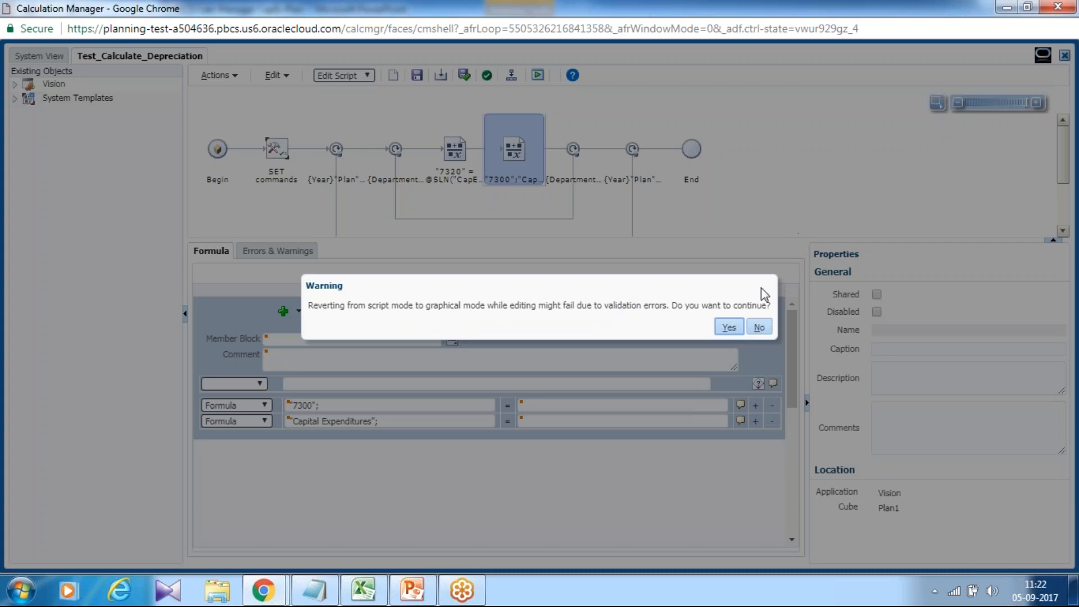
left_click(729, 327)
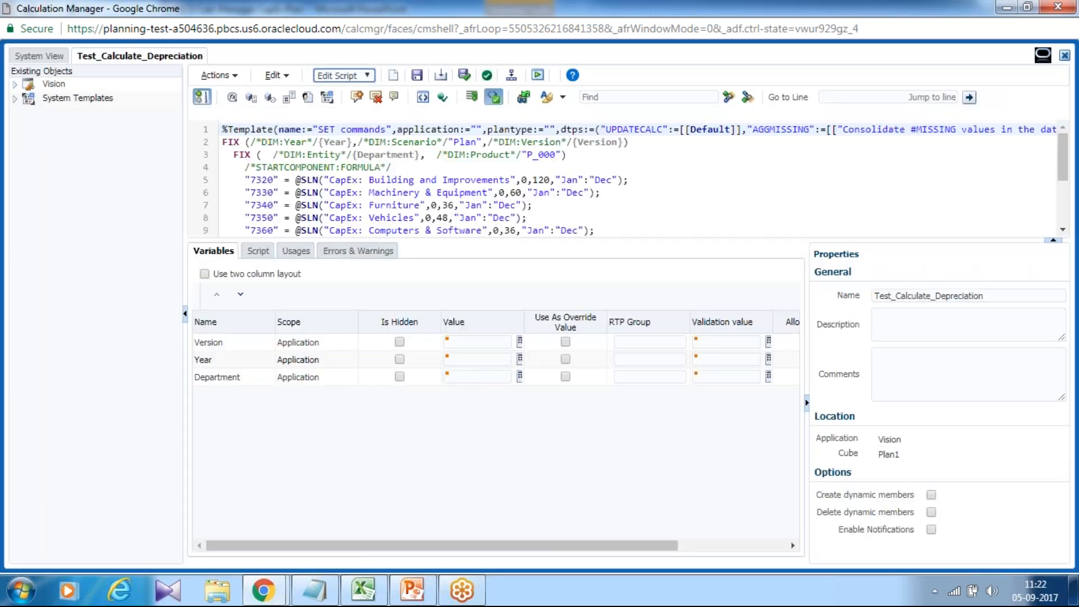
left_click_drag(495, 238, 494, 321)
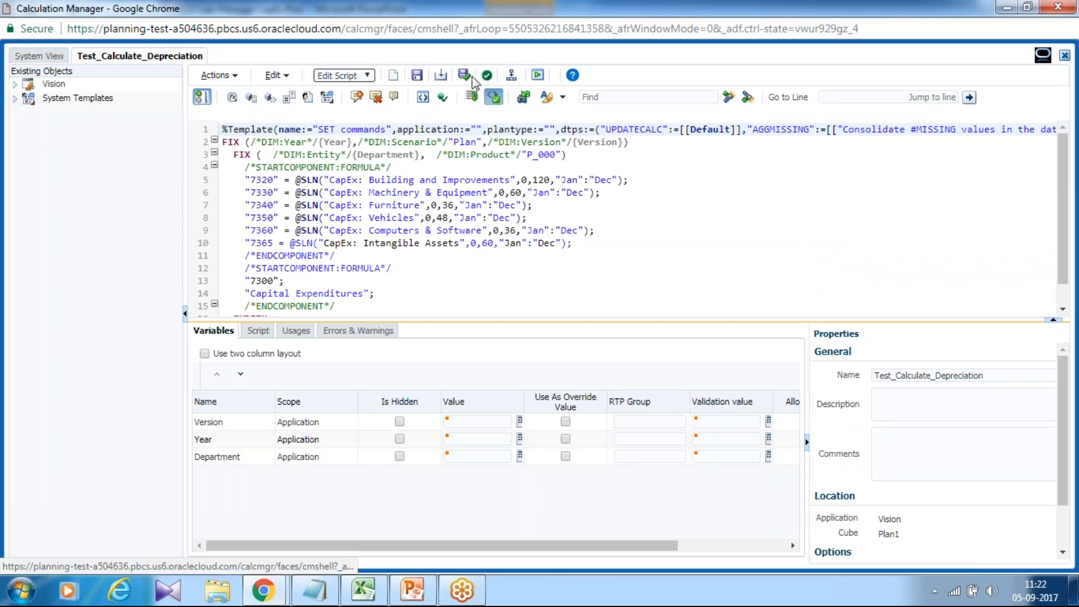
- Validate and save the rule script, choosing to continue saving despite the validation error
left_click(494, 95)
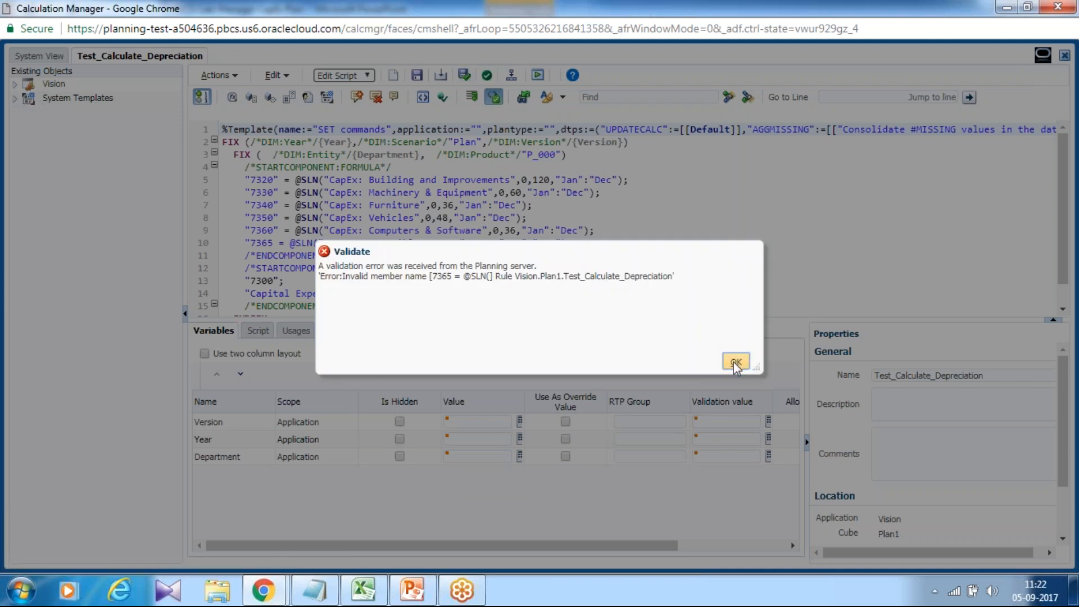
left_click(735, 362)
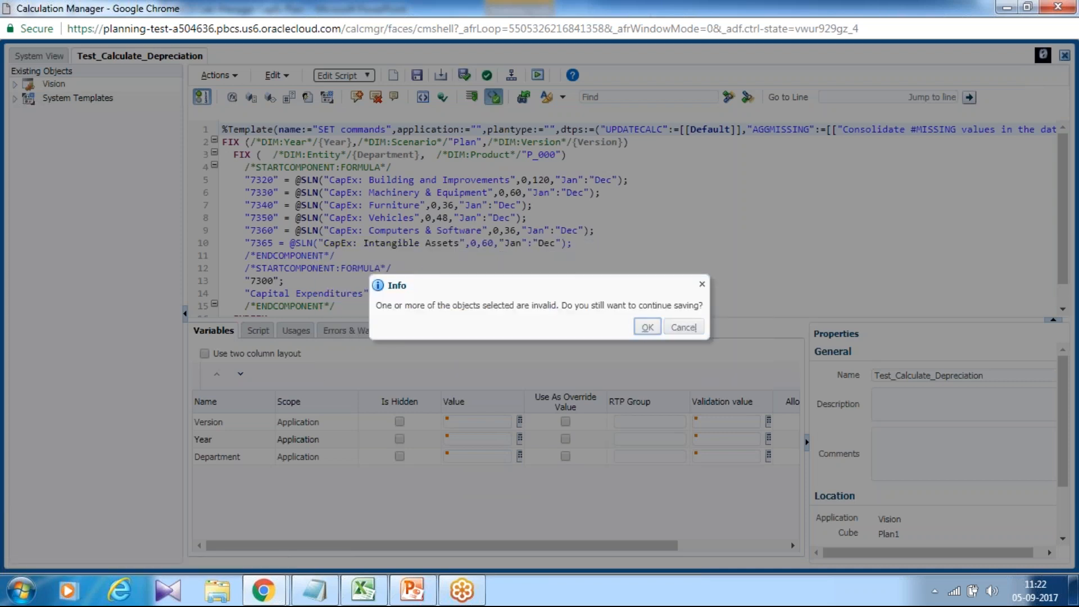
key("Return")
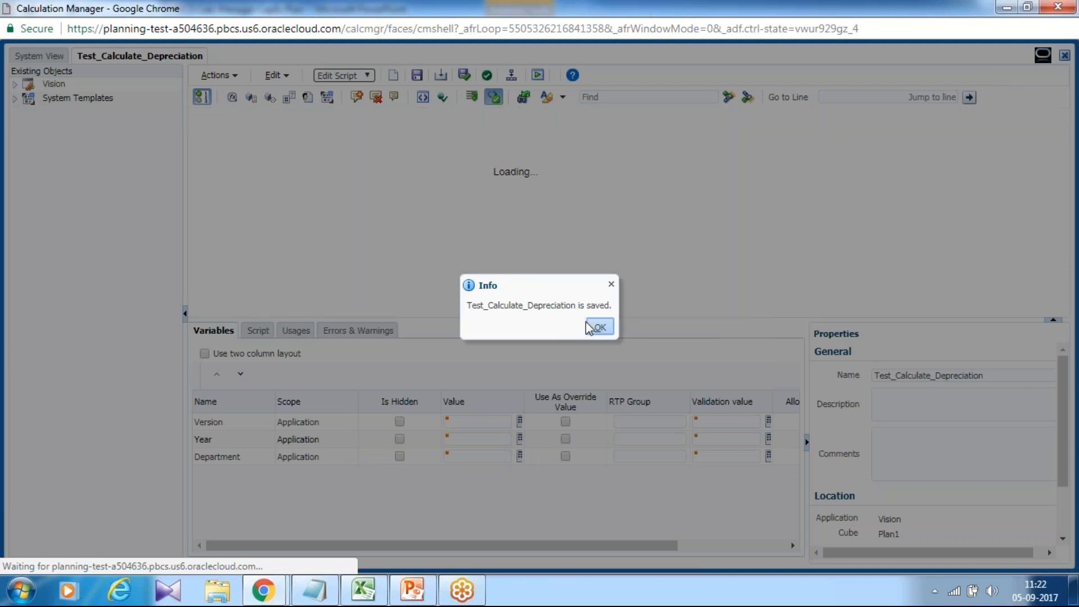
key("Return")
- Add the missing closing quotation mark to "7365" on script line 10 and save the rule
left_click(274, 243)
type("\"")
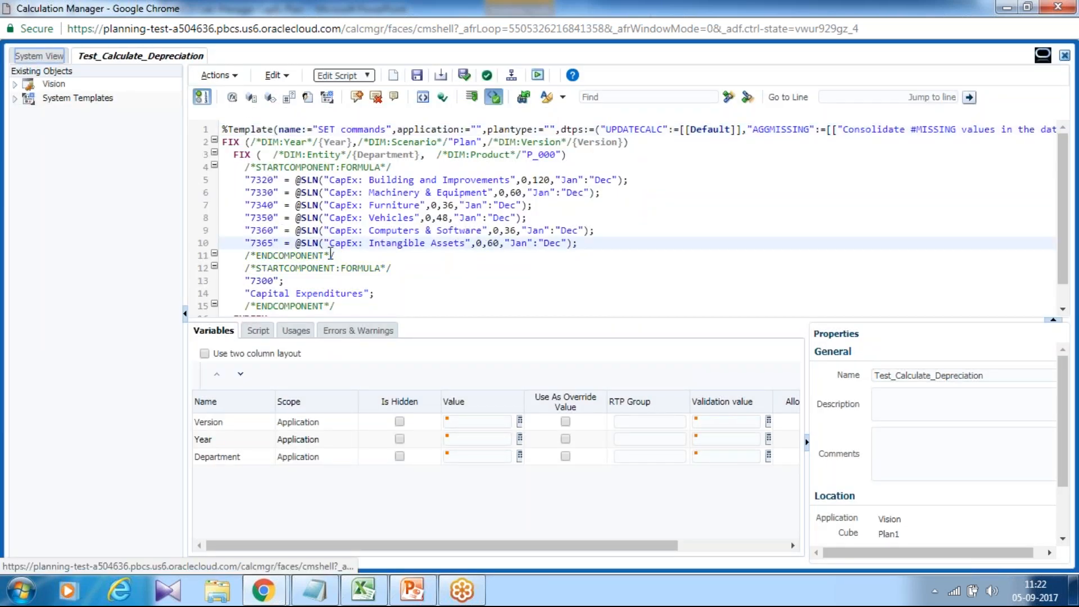
left_click(416, 77)
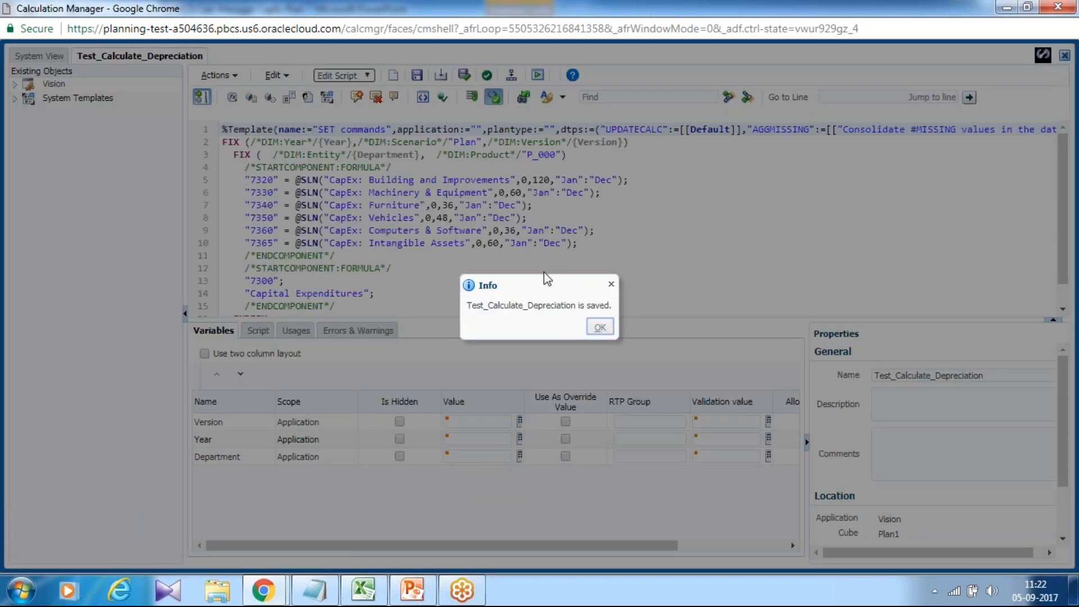
left_click(600, 327)
- Validate the corrected Test_Calculate_Depreciation rule and close Calculation Manager
left_click(486, 76)
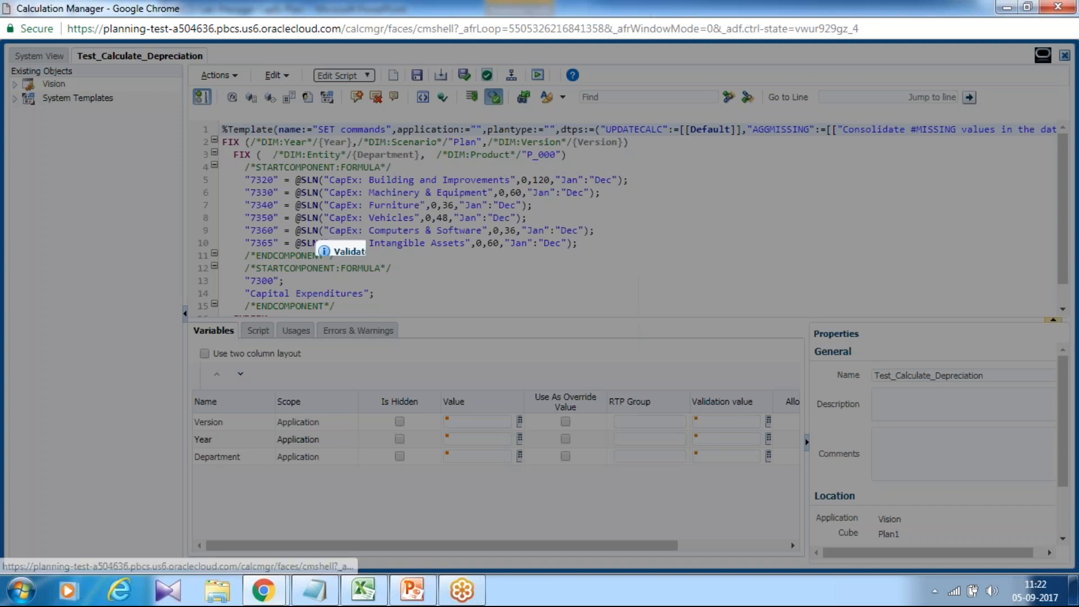
left_click(736, 364)
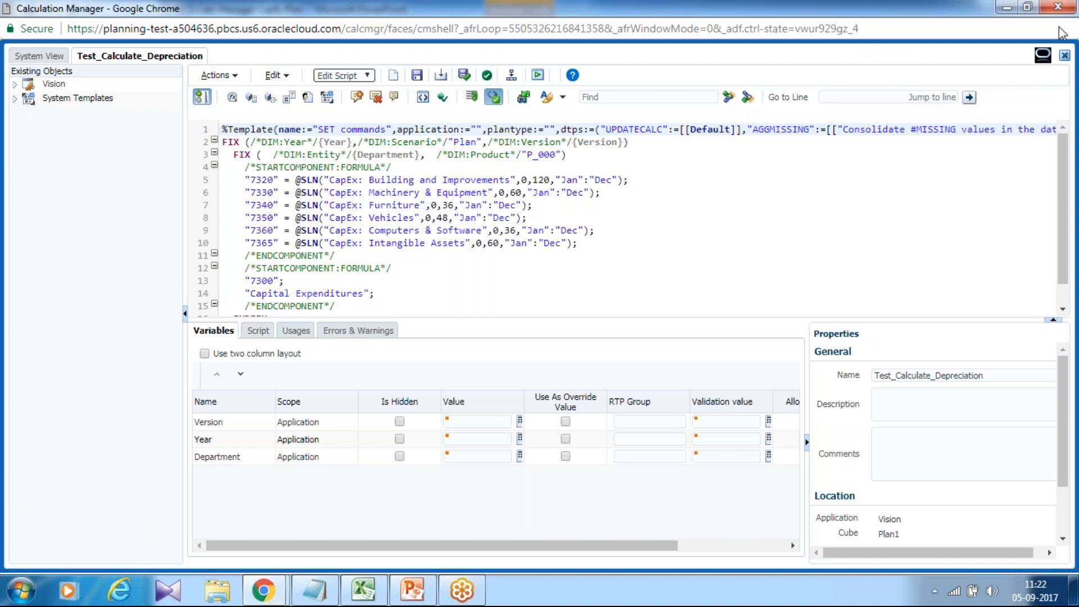
left_click(1066, 58)
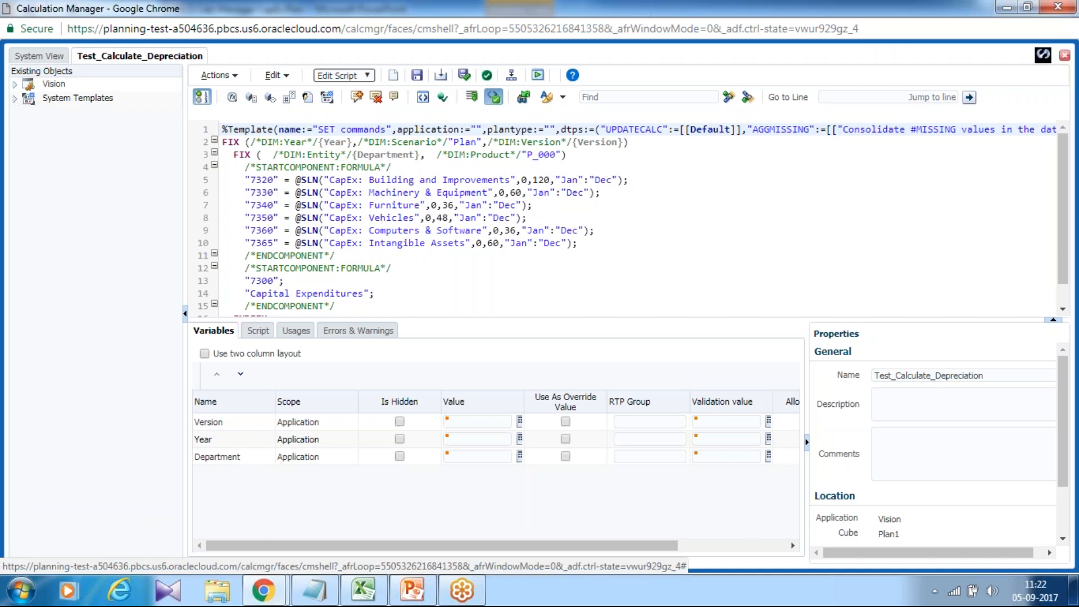
- Deploy the Test_Calculate_Depreciation rule from the Plan1 rules and acknowledge the deployment status
left_click(53, 161)
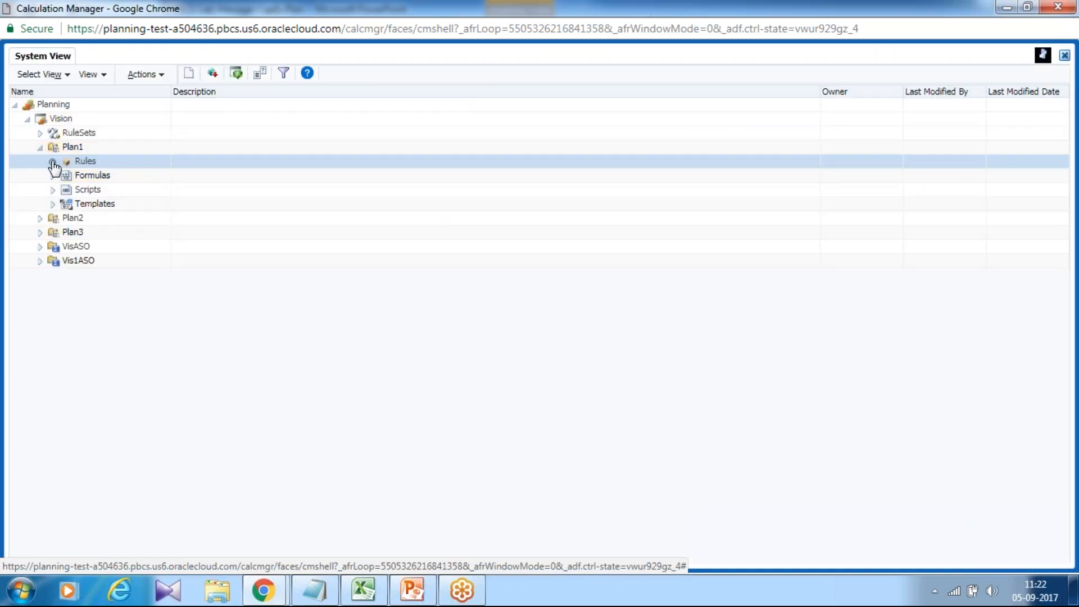
scroll(145, 225, "down", 8)
right_click(119, 457)
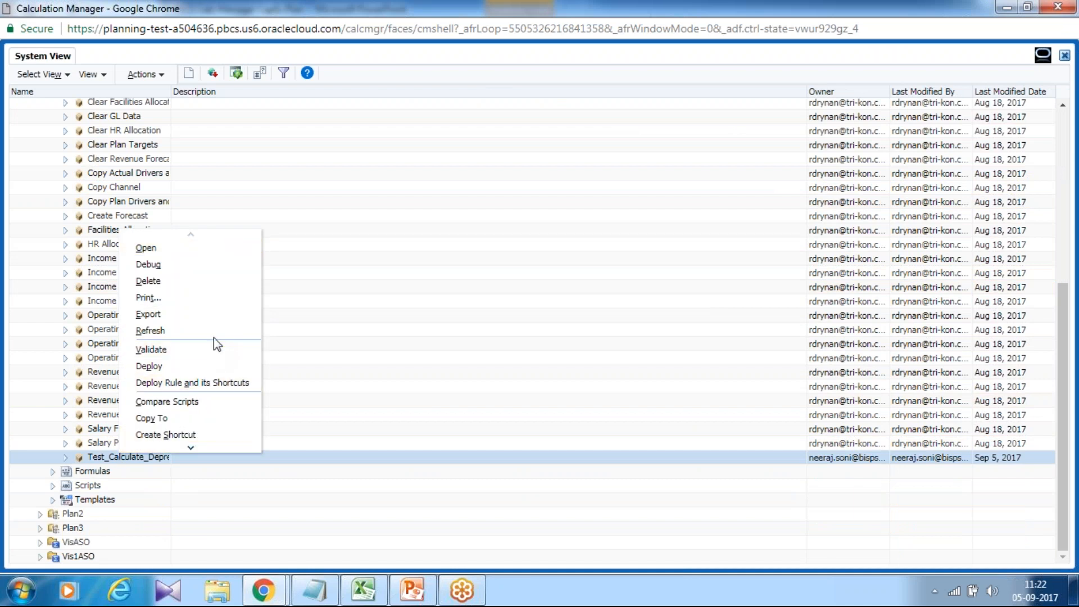
left_click(167, 365)
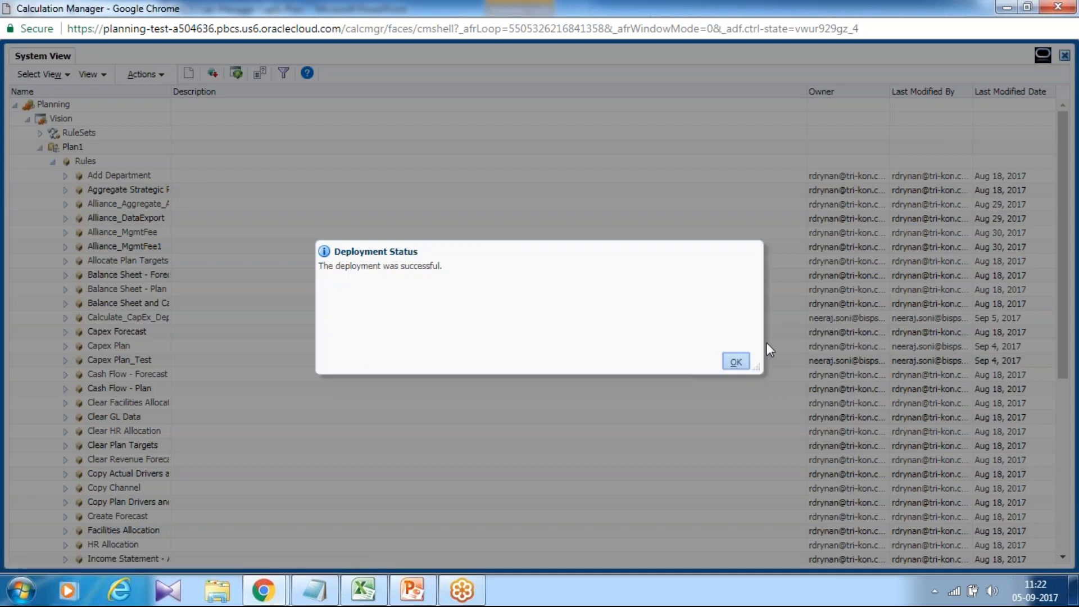
key("Return")
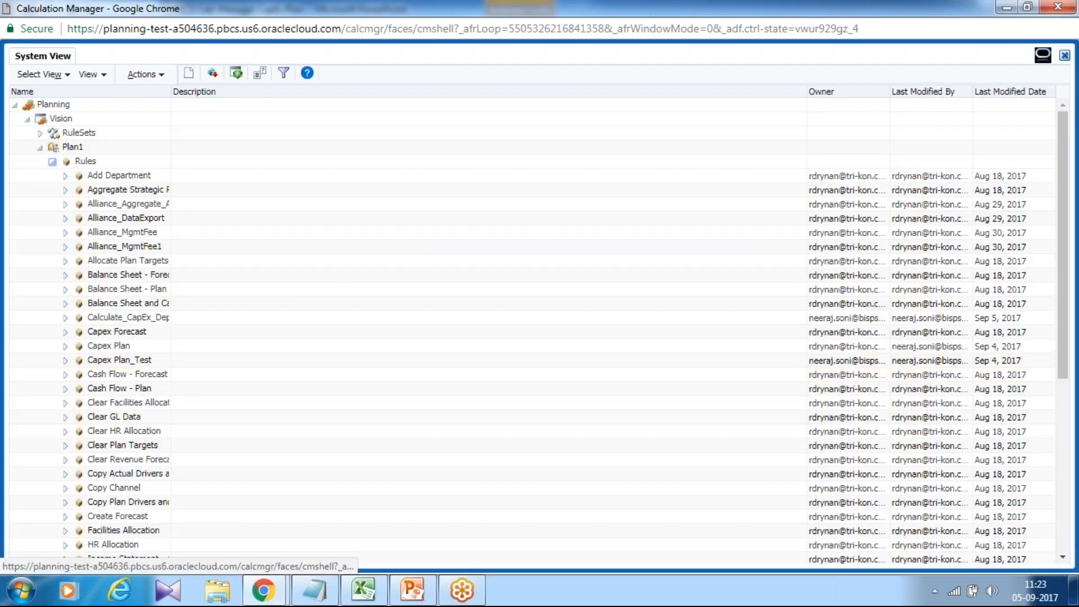
- Close the Calculation Manager window and confirm leaving the site
scroll(1068, 468, "down", 5)
scroll(1057, 478, "up", 5)
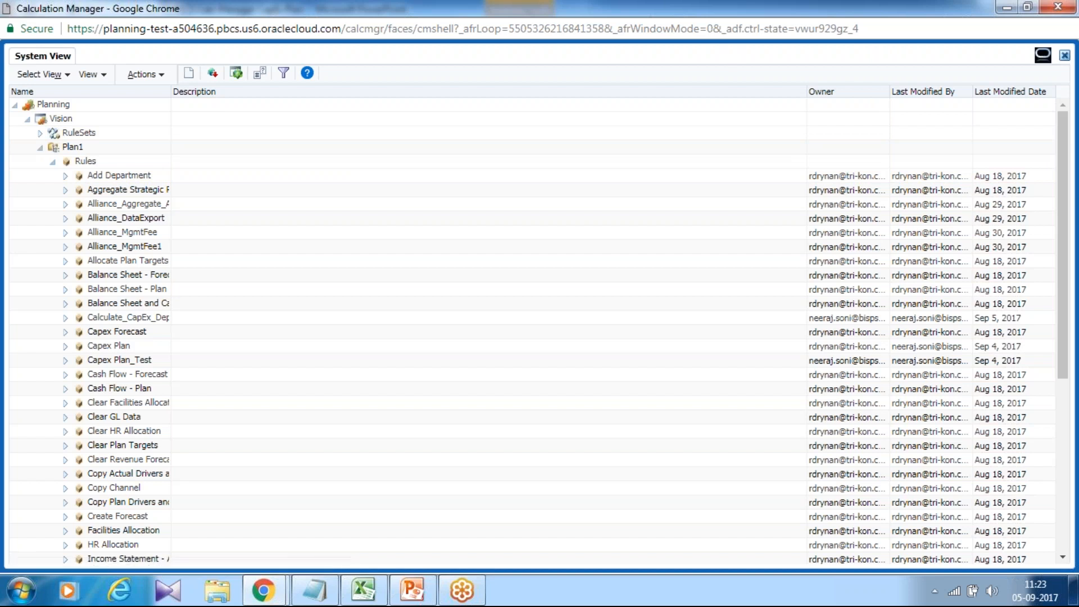
right_click(540, 13)
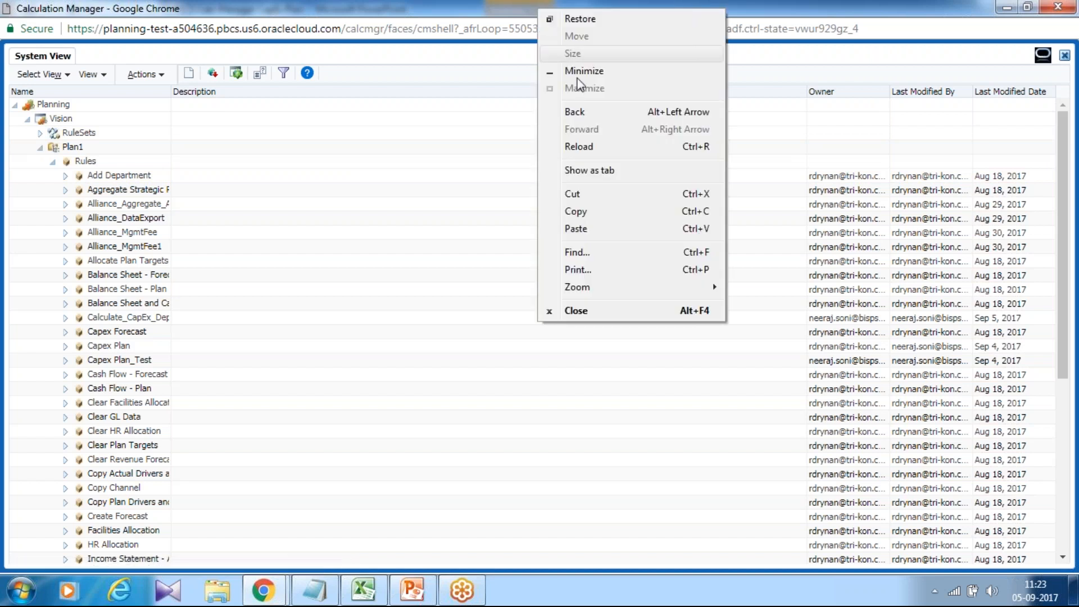
left_click(602, 317)
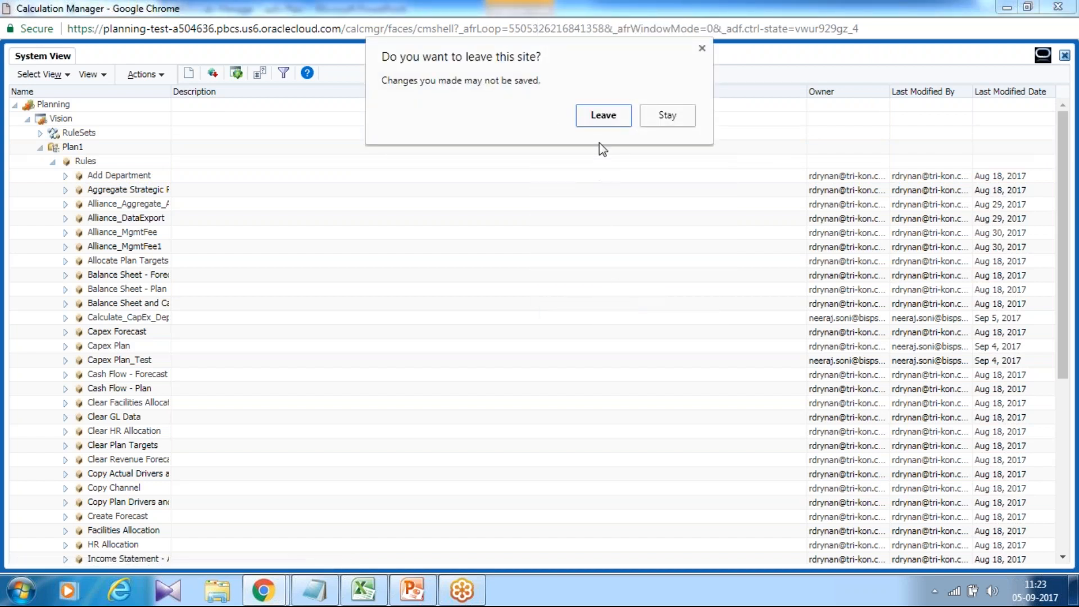
left_click(607, 116)
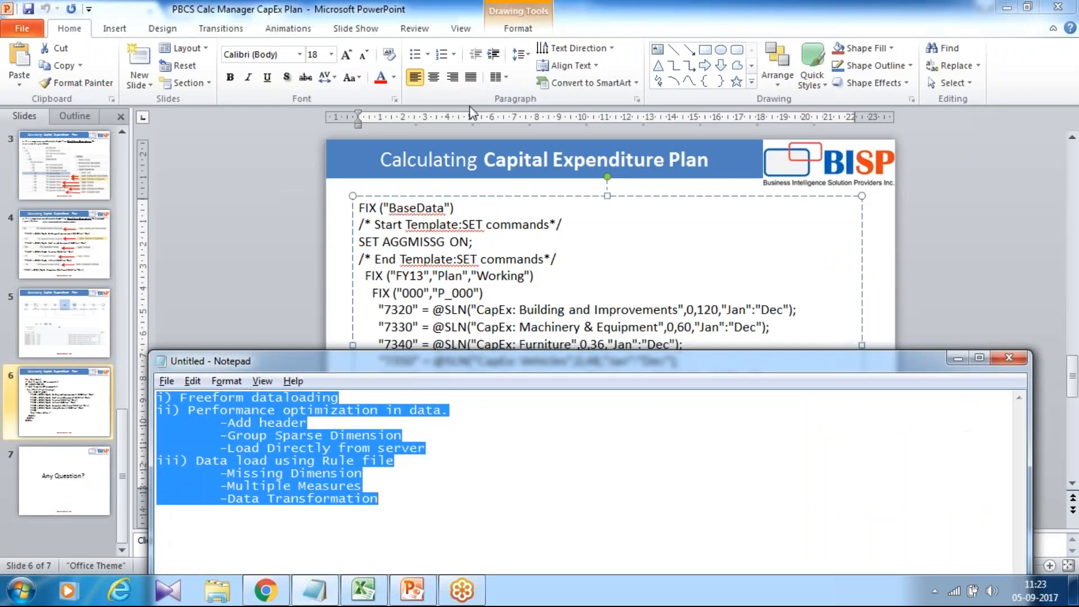
- Switch to the Planning home page in Chrome and open the Capital Expenditure Plan Test form from the Plan folder for editing
left_click(265, 590)
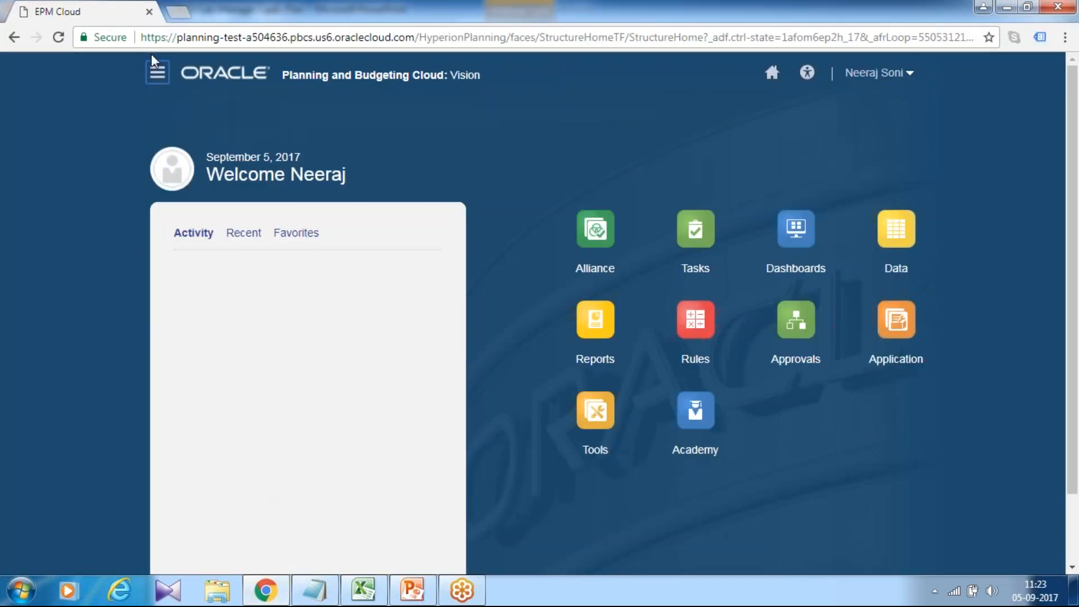
left_click(157, 73)
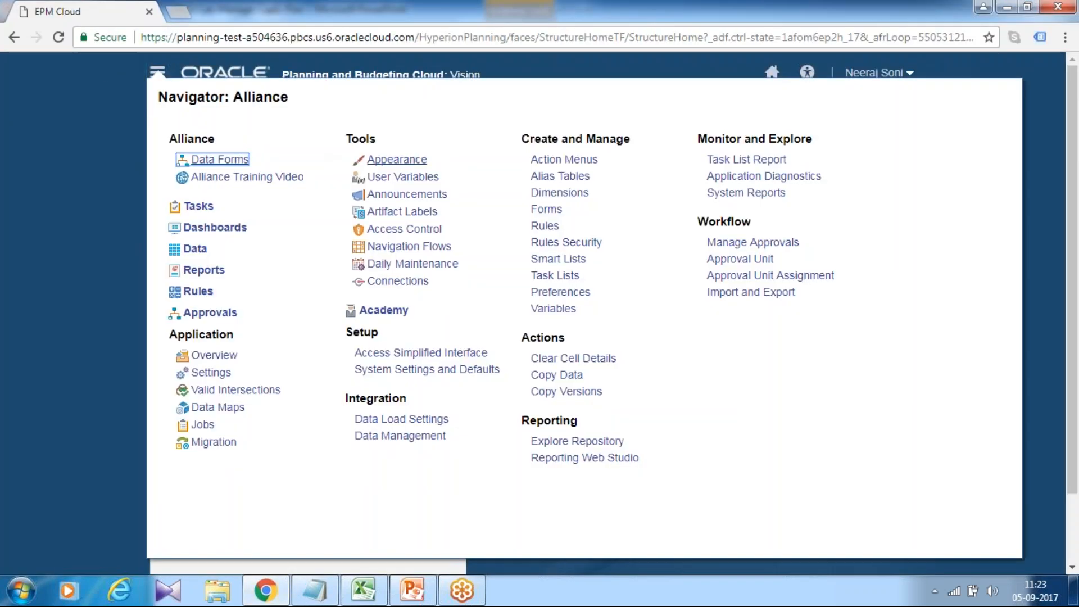
left_click(546, 210)
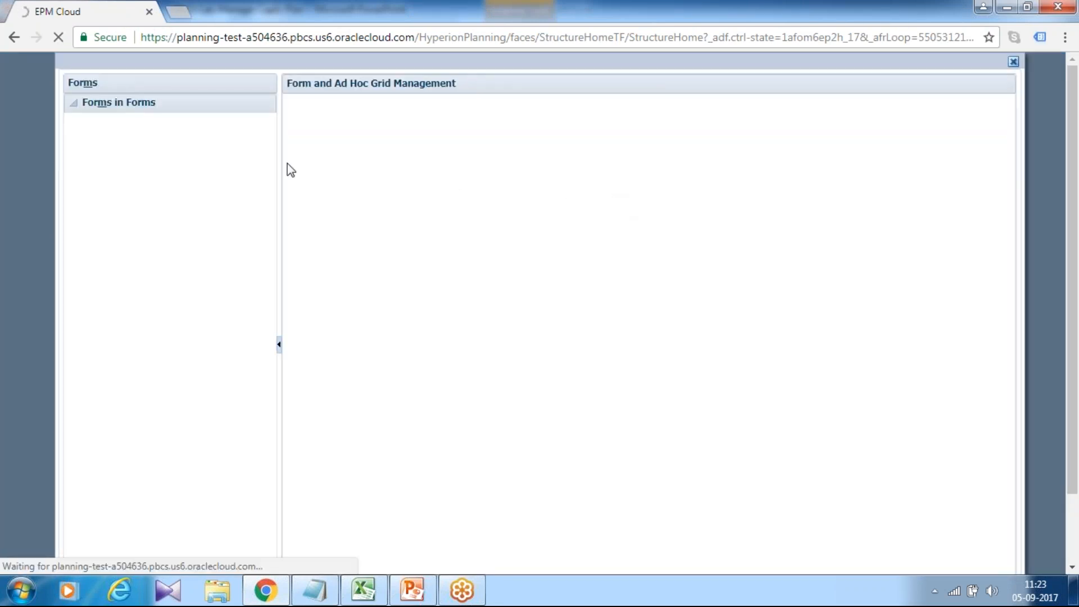
left_click(70, 119)
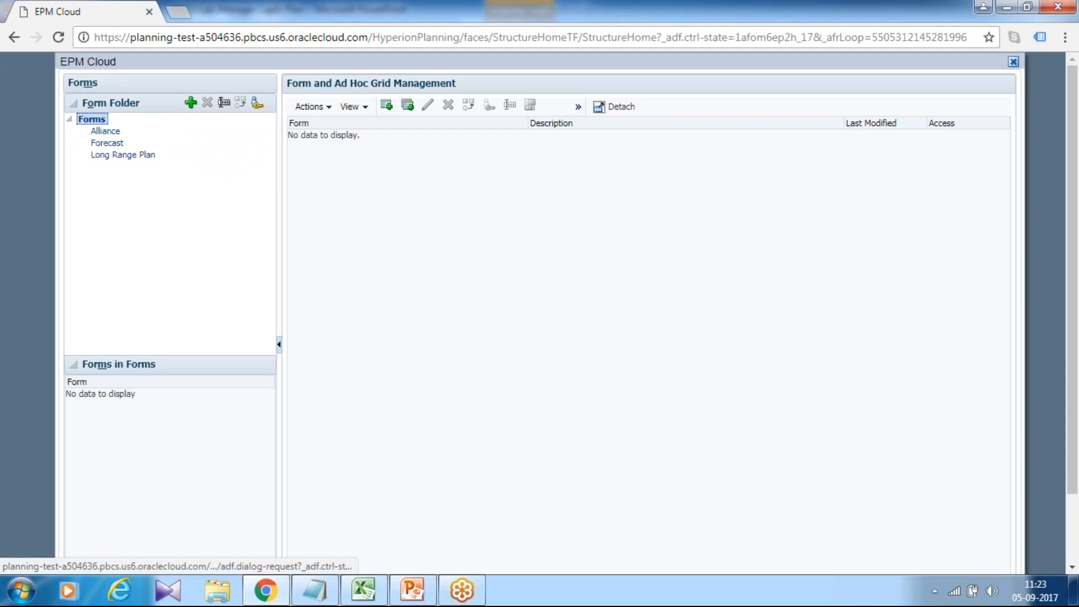
left_click(100, 166)
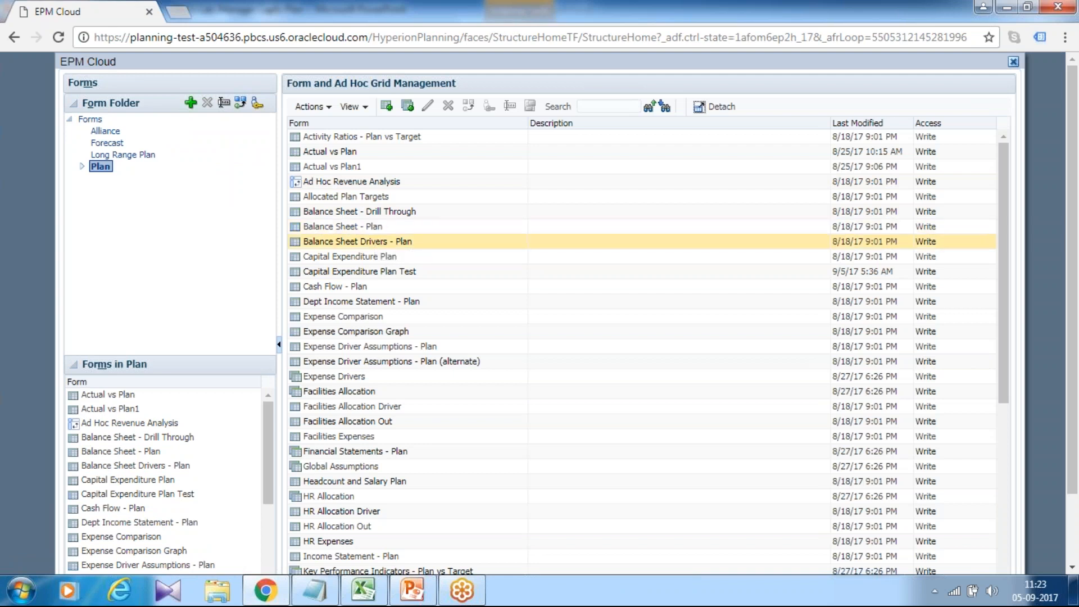
left_click(396, 271)
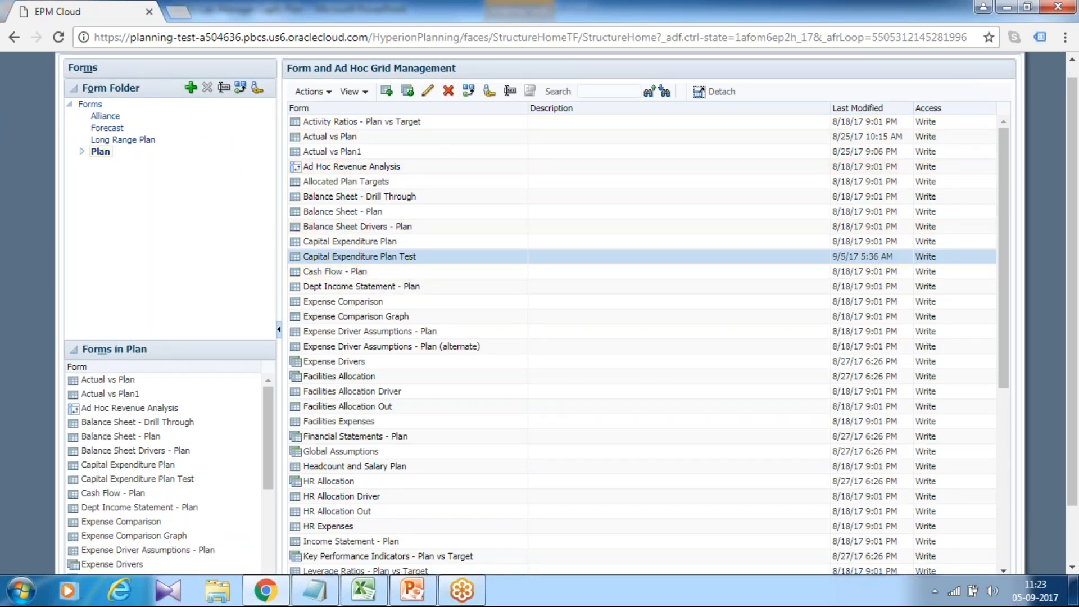
left_click(509, 91)
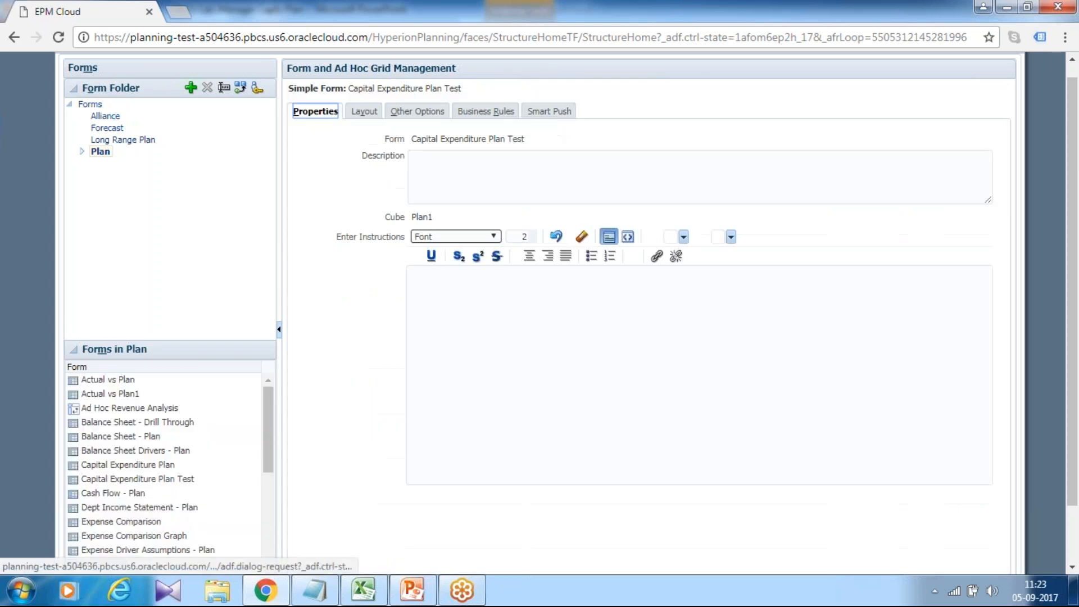
- Remove the Calculate_CapEx_Plan rule from the form's selected business rules
left_click(482, 112)
left_click(776, 184)
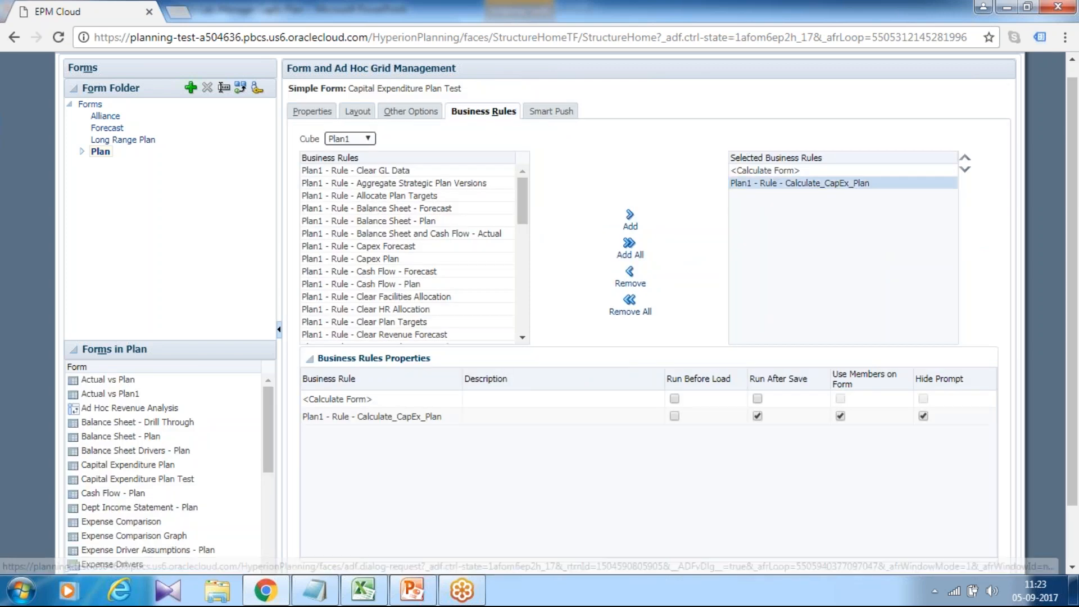
left_click(631, 278)
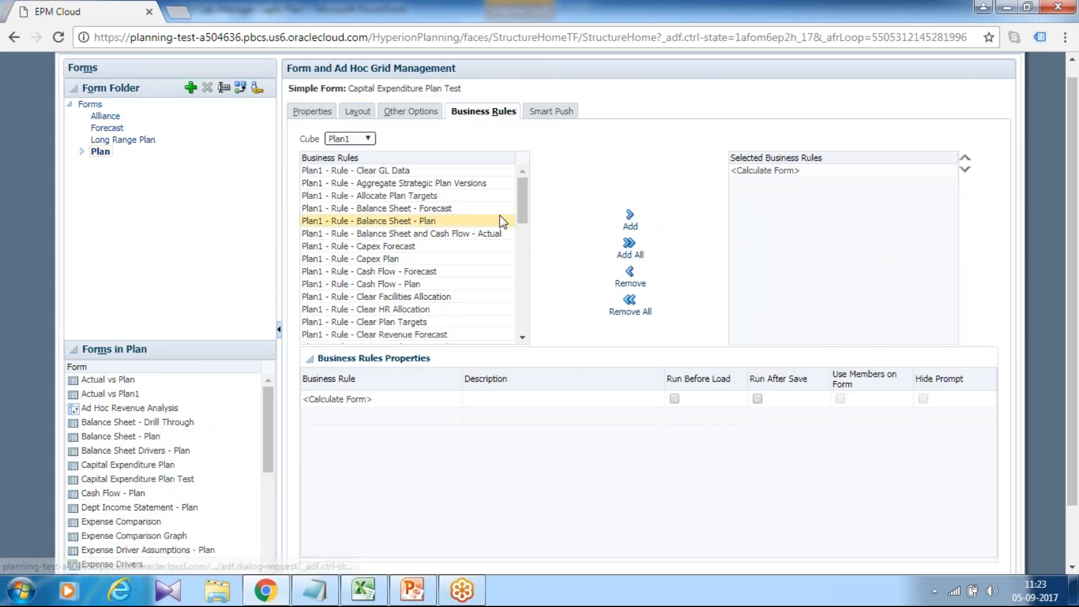
- Add the Test_Calculate_Depreciation rule to the form with Run After Save, Use Members on Form and Hide Prompt enabled
left_click_drag(521, 204, 513, 349)
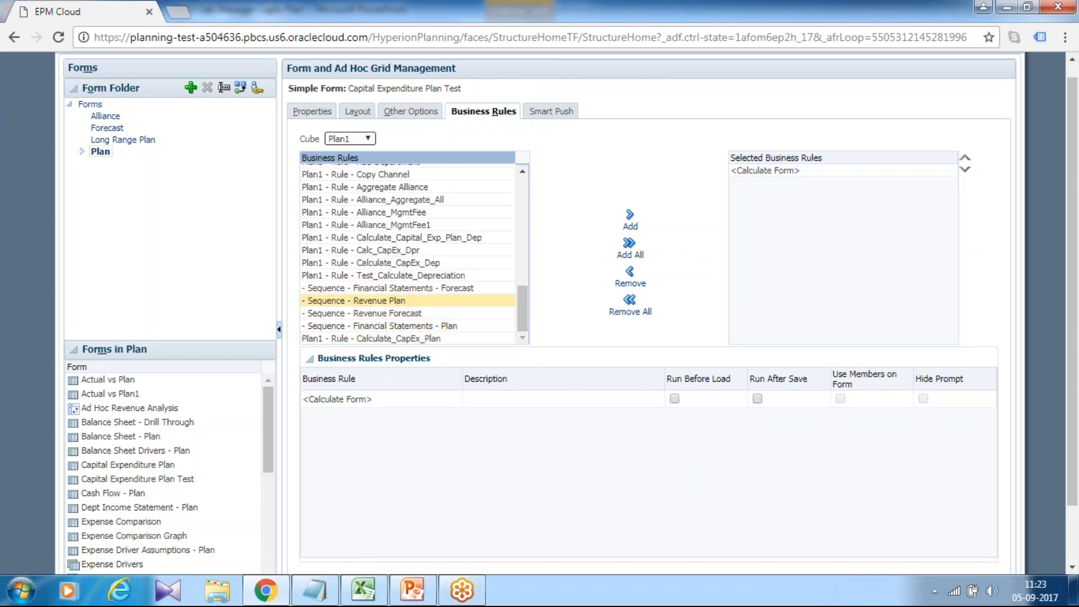
left_click(417, 274)
left_click(636, 226)
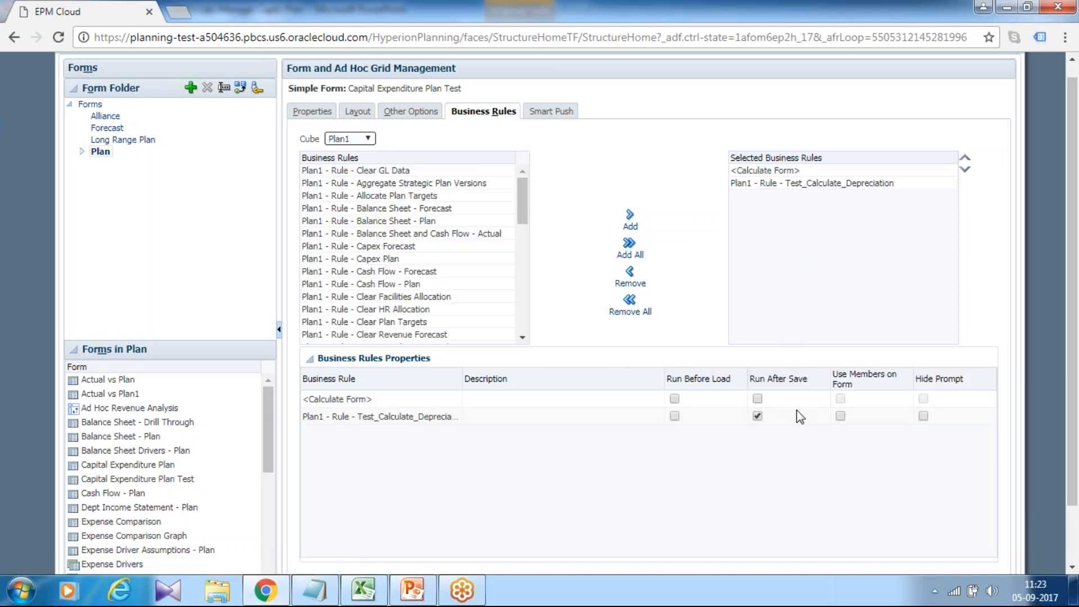
left_click(923, 416)
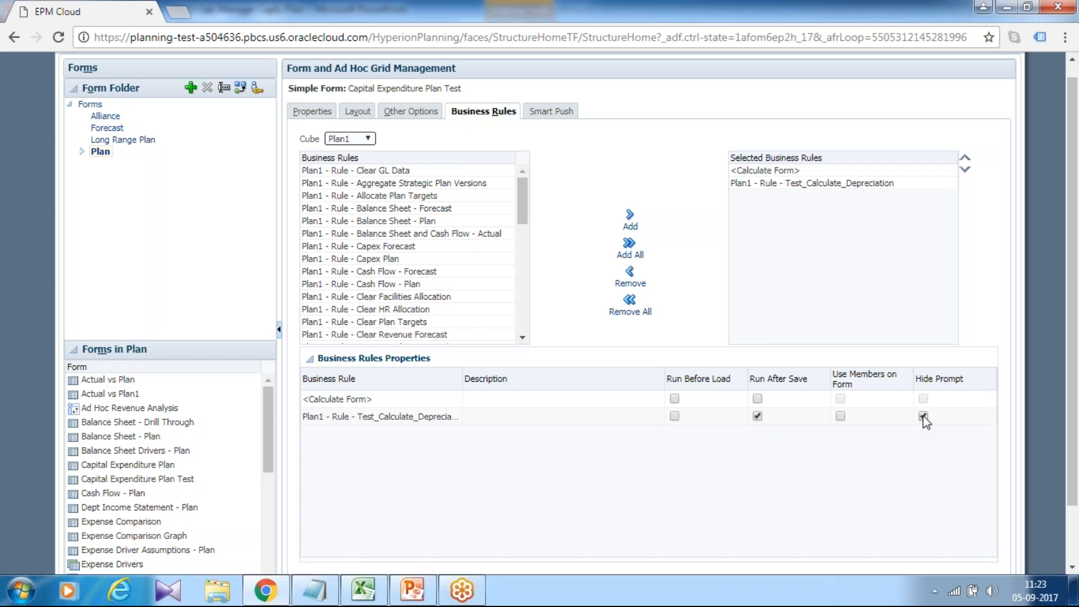
left_click(840, 417)
- Save the Capital Expenditure Plan Test form, finish editing it and close form management
scroll(970, 407, "down", 1)
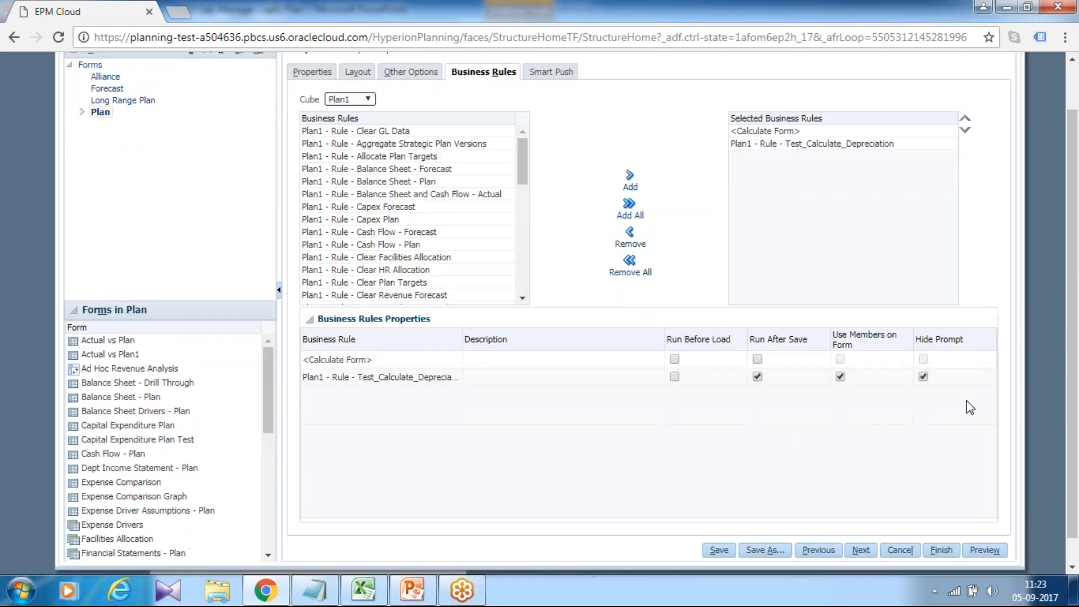
scroll(970, 407, "down", 1)
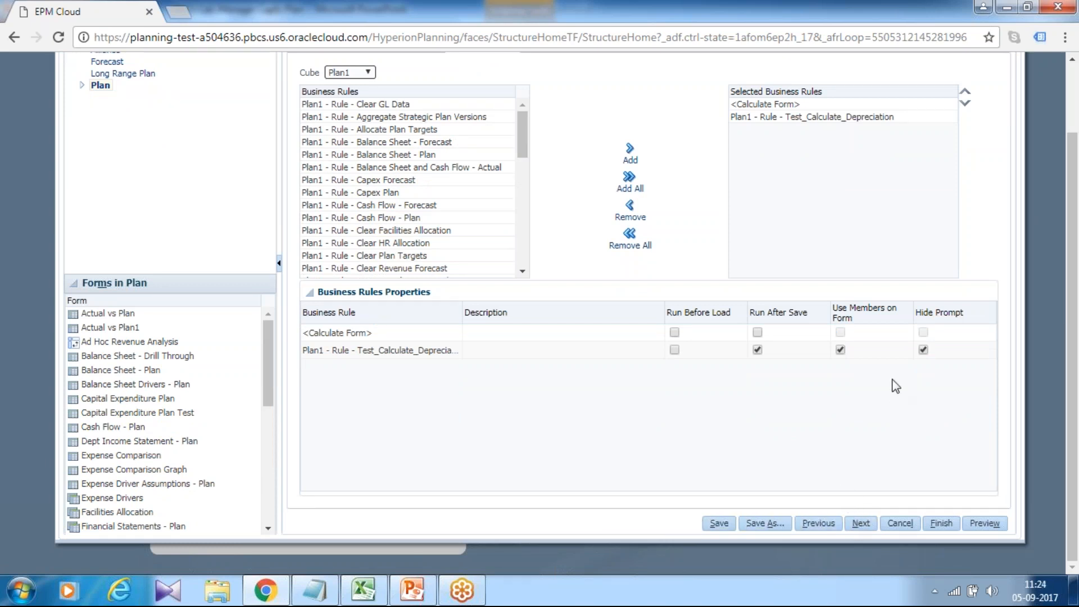
left_click(725, 523)
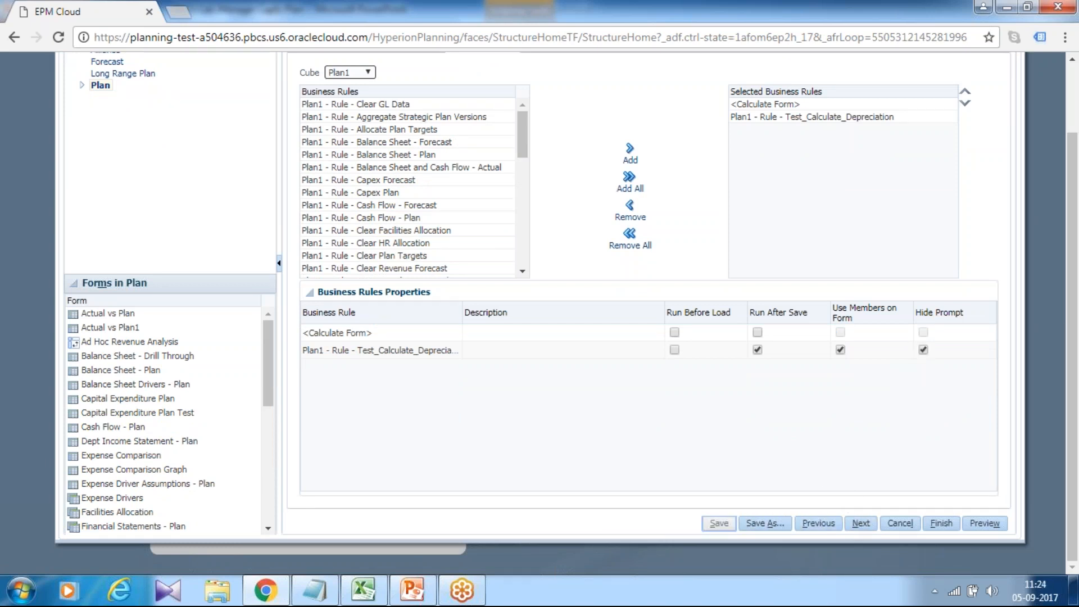
left_click(939, 524)
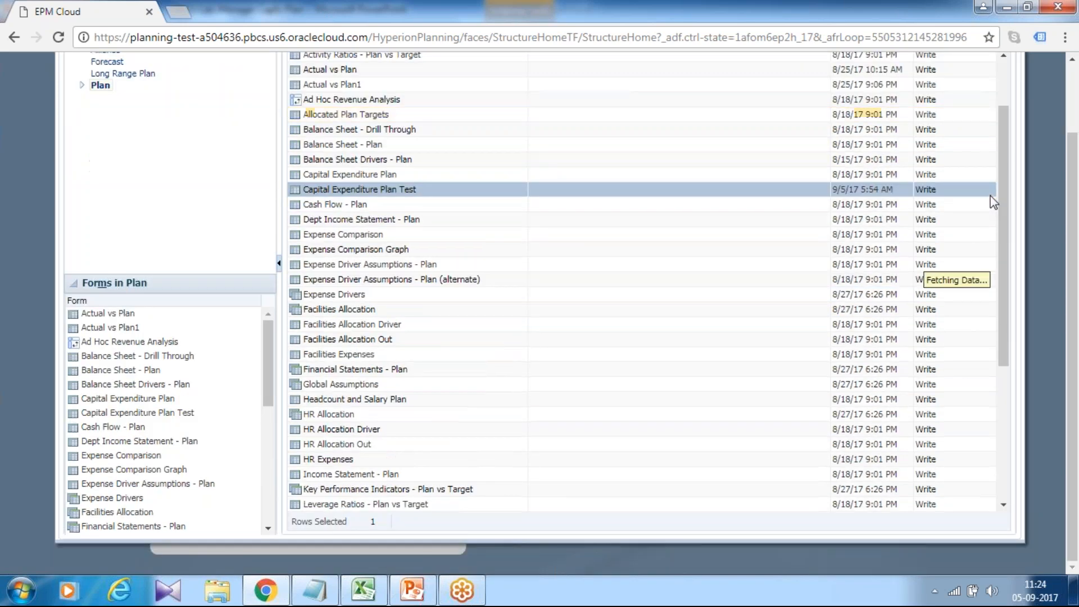
left_click(1014, 63)
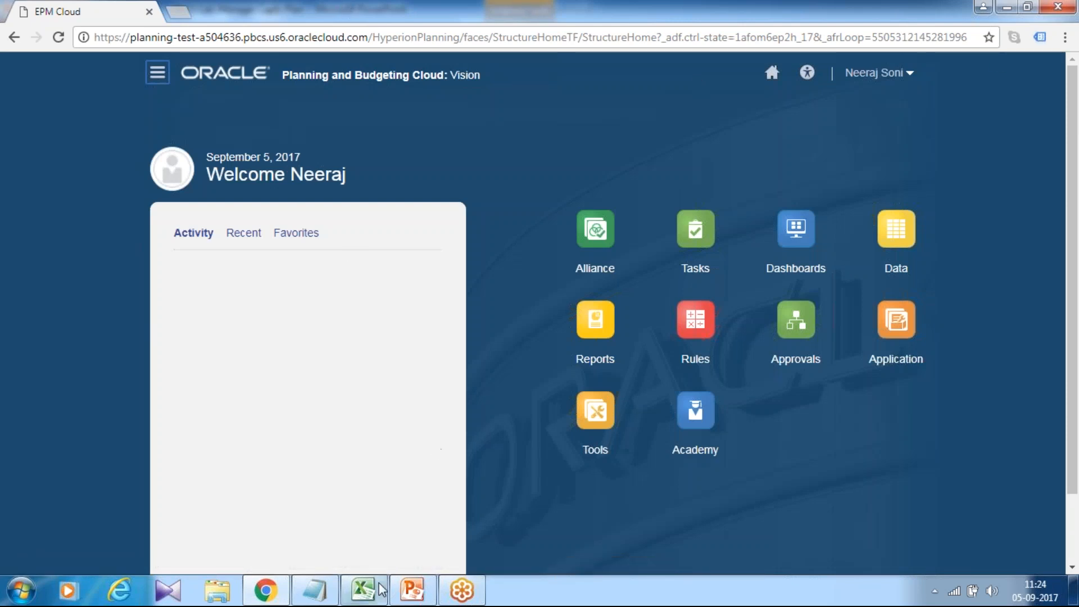
- Switch to Excel, open the Capital Expenditure Plan Test form in Smart View and widen column A for the account names
left_click(363, 589)
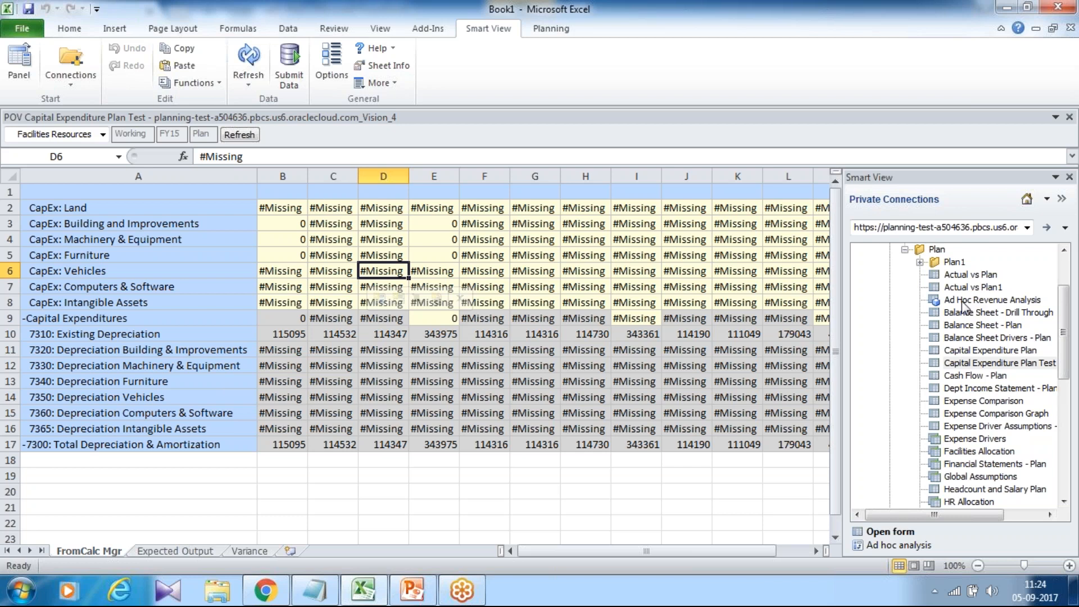
right_click(998, 371)
left_click(1006, 377)
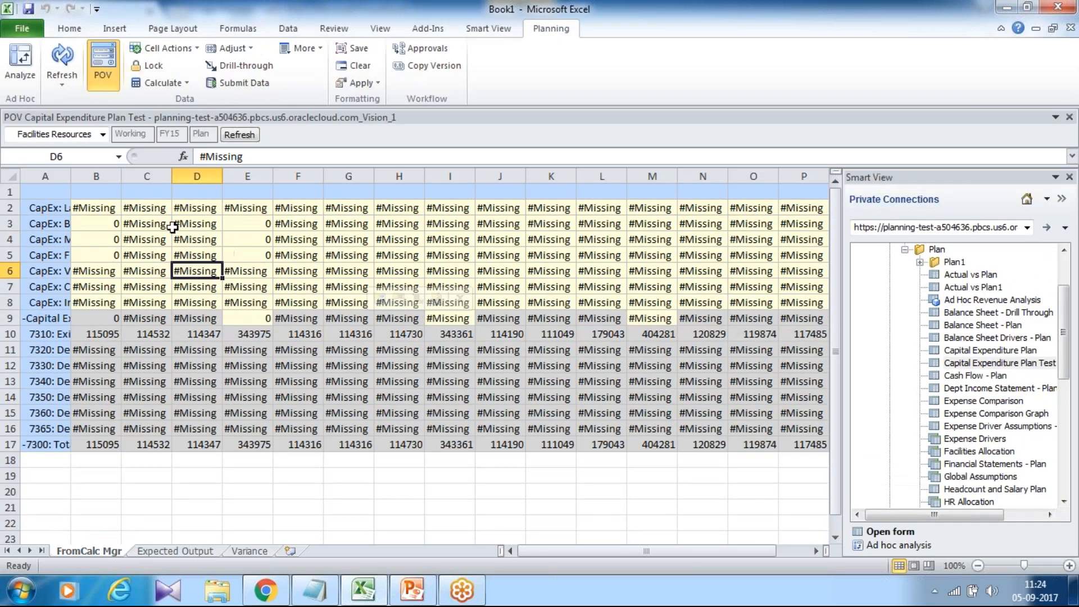
left_click_drag(88, 218, 89, 271)
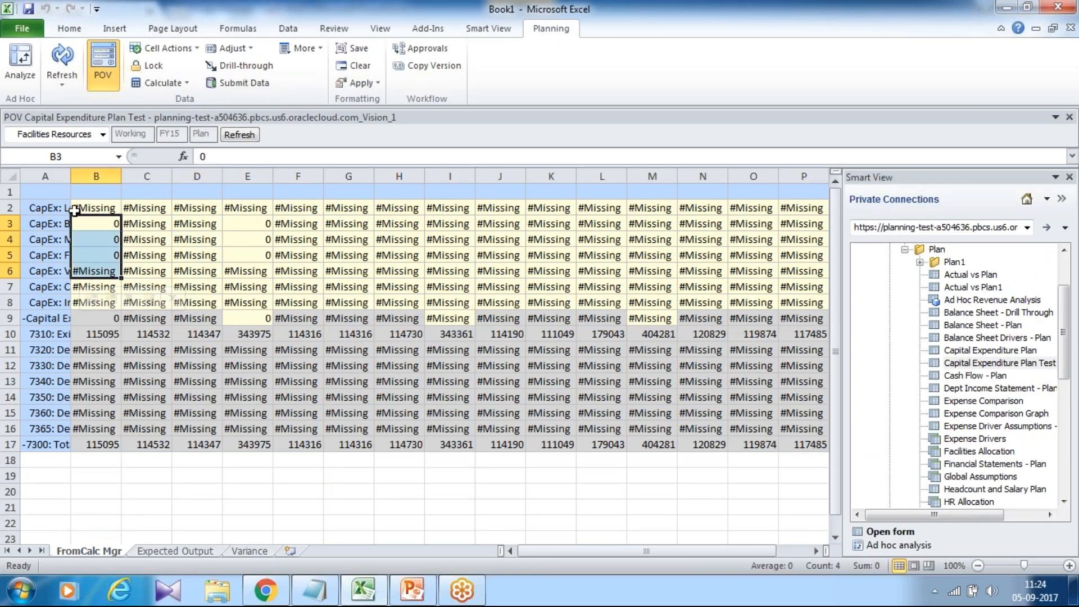
left_click_drag(71, 176, 147, 179)
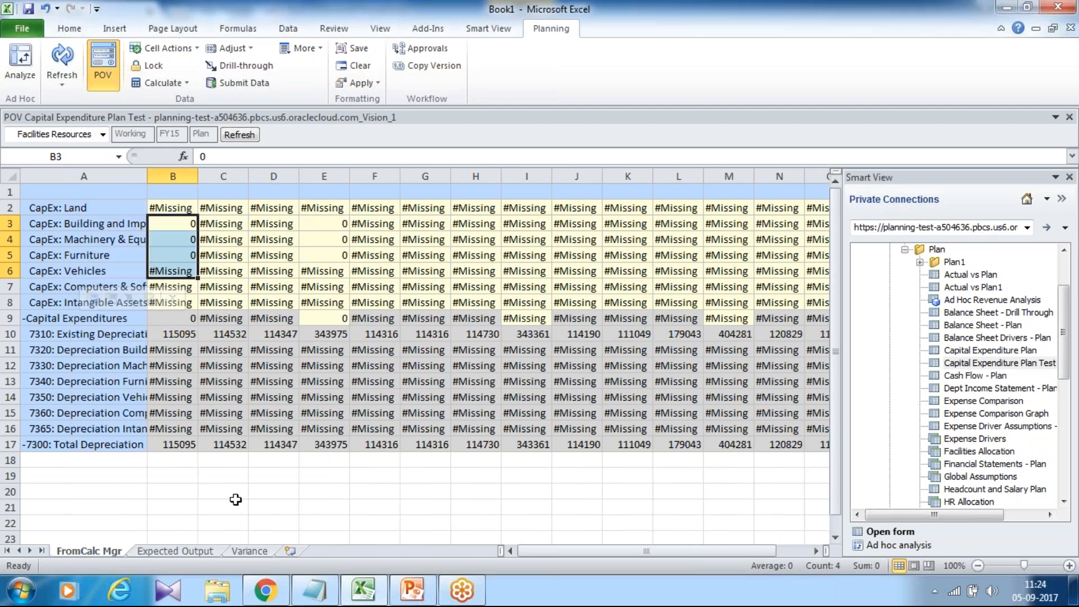
- Switch to Planning in Chrome and open the Capital Expenditure Plan Test form for data entry
left_click(264, 588)
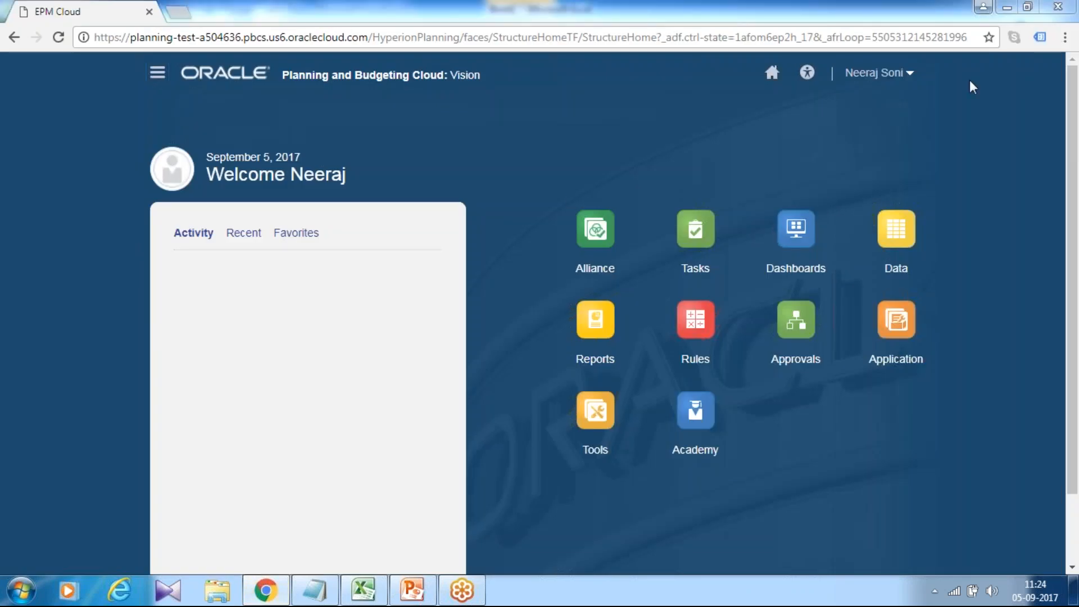
left_click(893, 228)
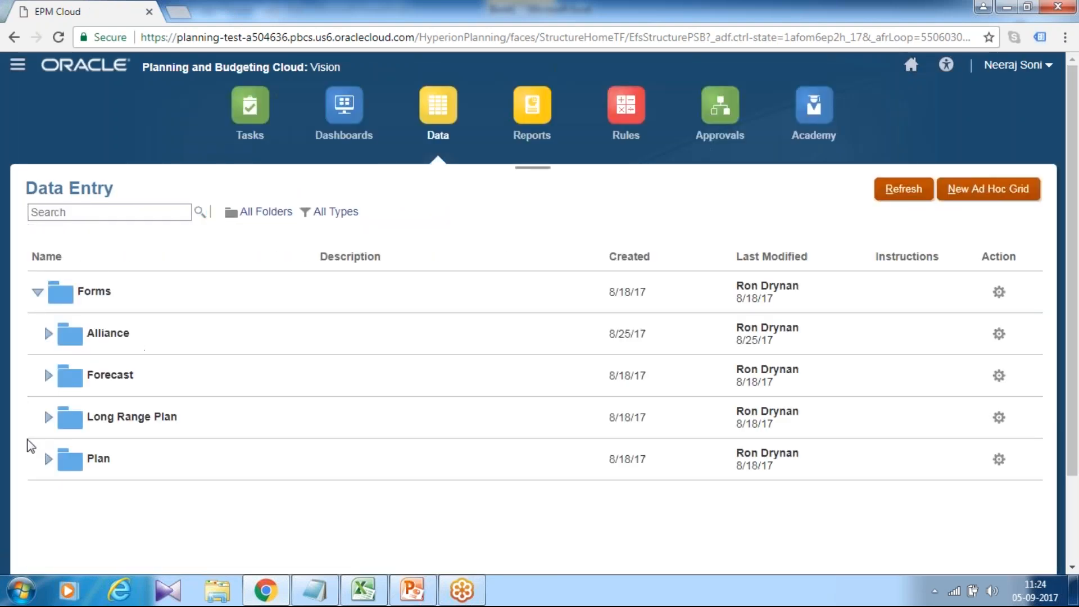
left_click(48, 459)
scroll(325, 312, "down", 7)
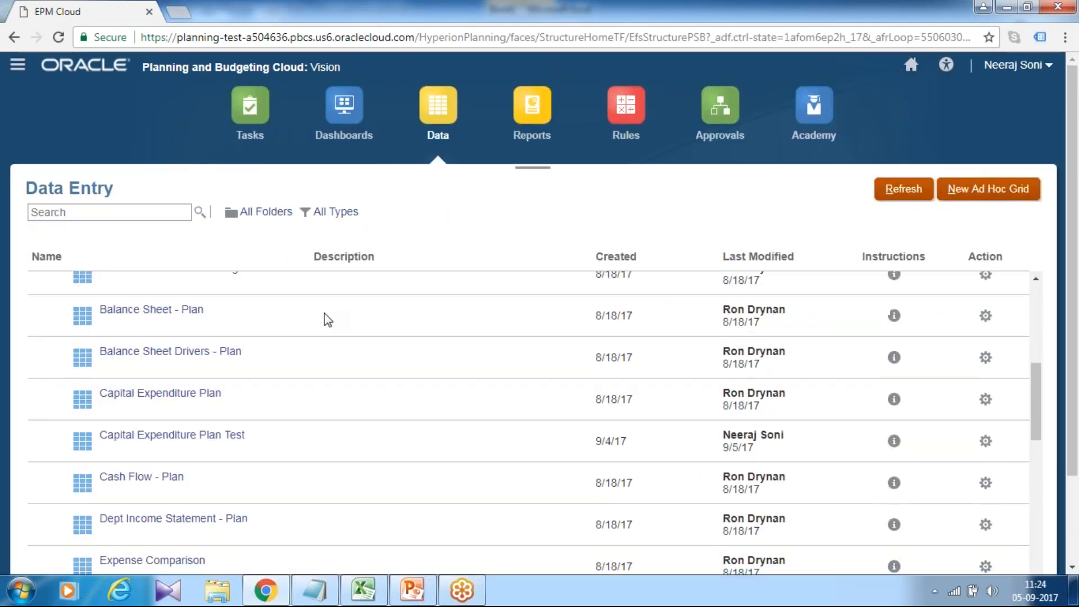
left_click(213, 434)
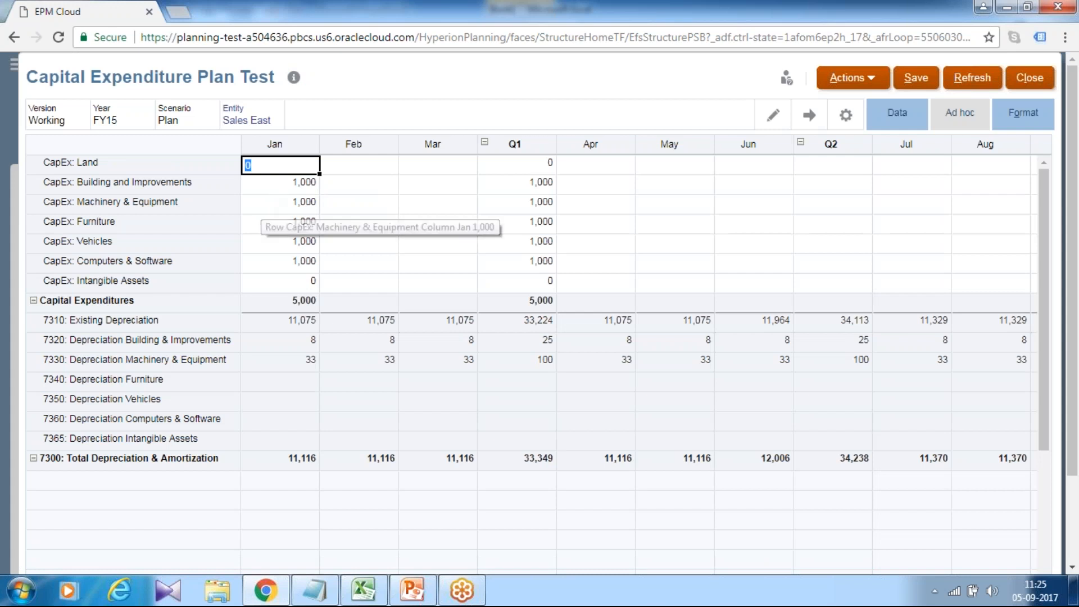
- Set the January CapEx amounts from Building and Improvements through Computers & Software to 0, save the form and dismiss the message
key("Return")
type("0")
key("Return")
type("0")
key("Return")
type("0")
key("Return")
type("0")
key("Return")
type("0")
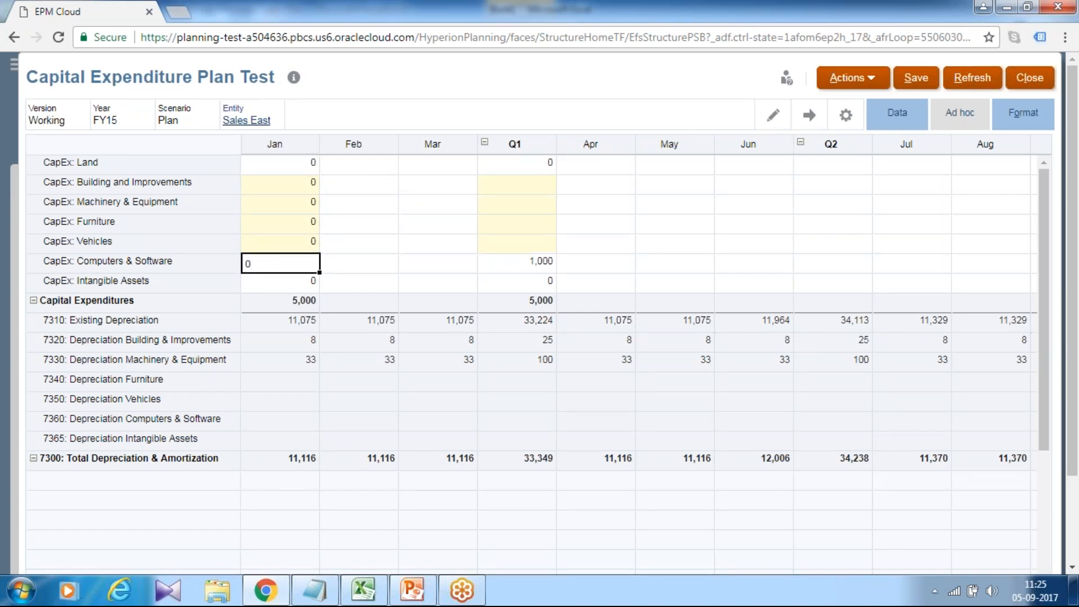
left_click(919, 84)
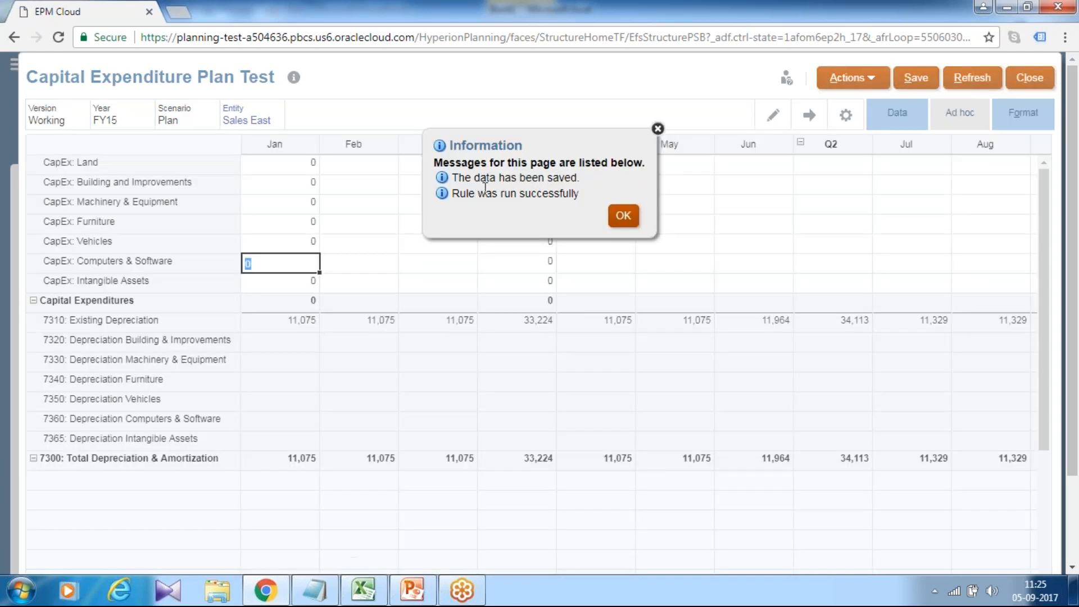
left_click(621, 218)
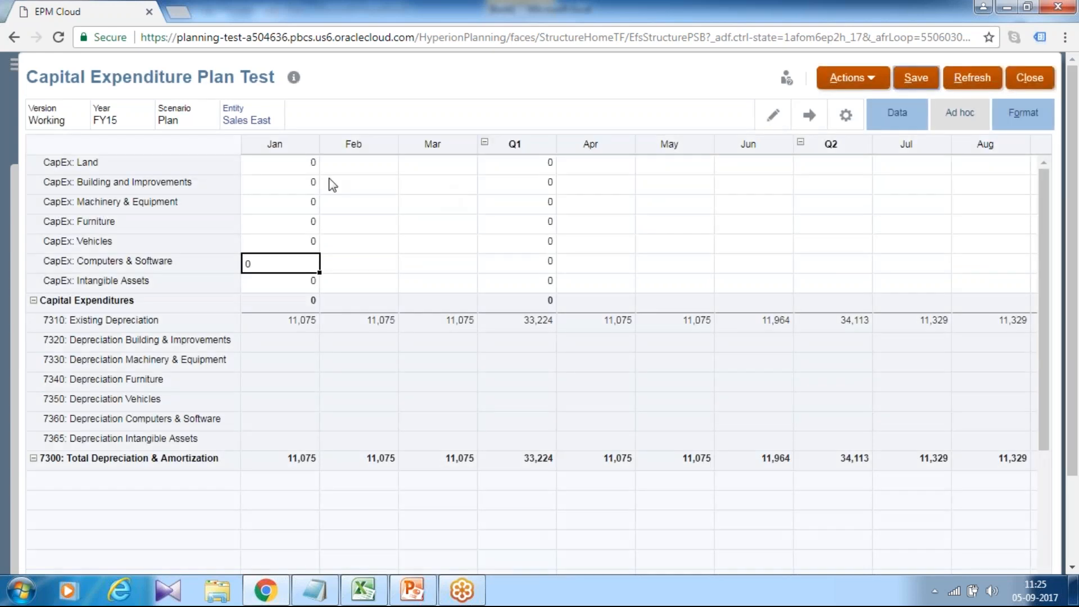
- Set the January CapEx amounts for Building and Improvements and Machinery & Equipment to 1,000, save the form and dismiss the message
left_click(301, 187)
type("1,000")
key("Return")
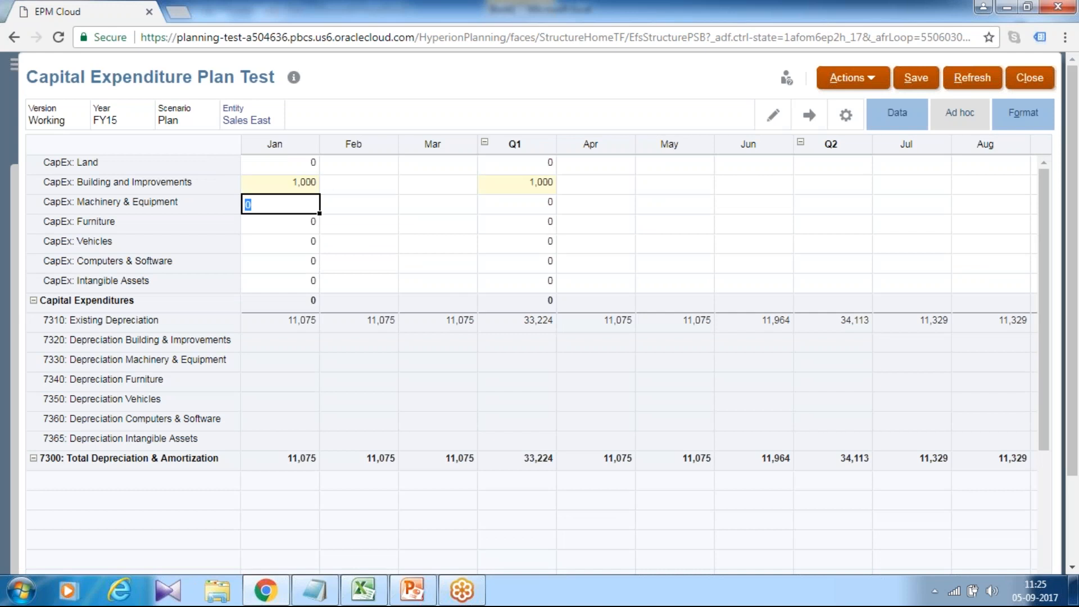
type("1000")
key("Return")
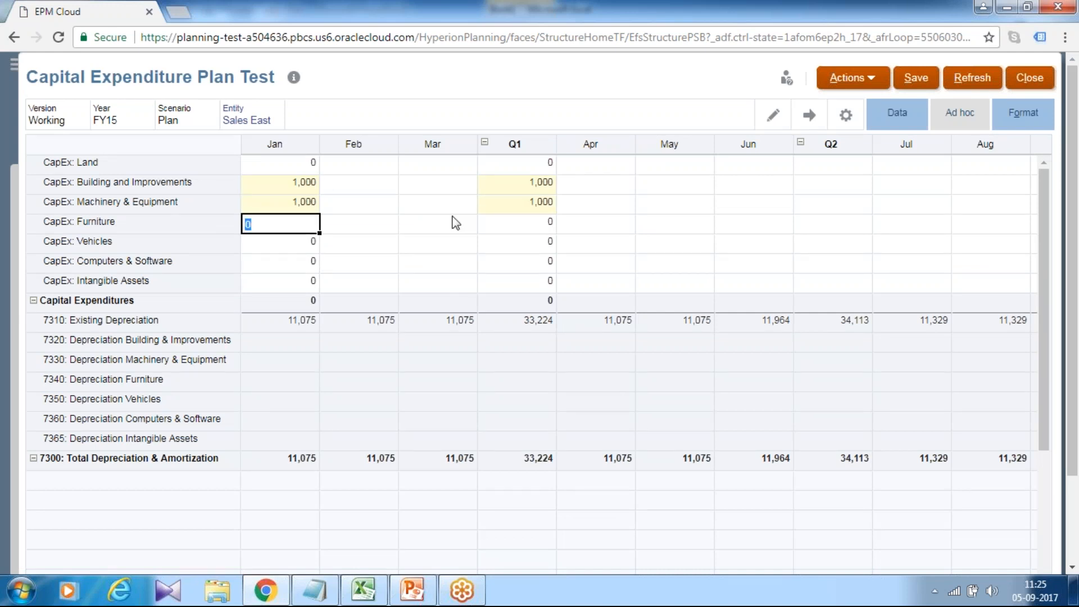
left_click(915, 83)
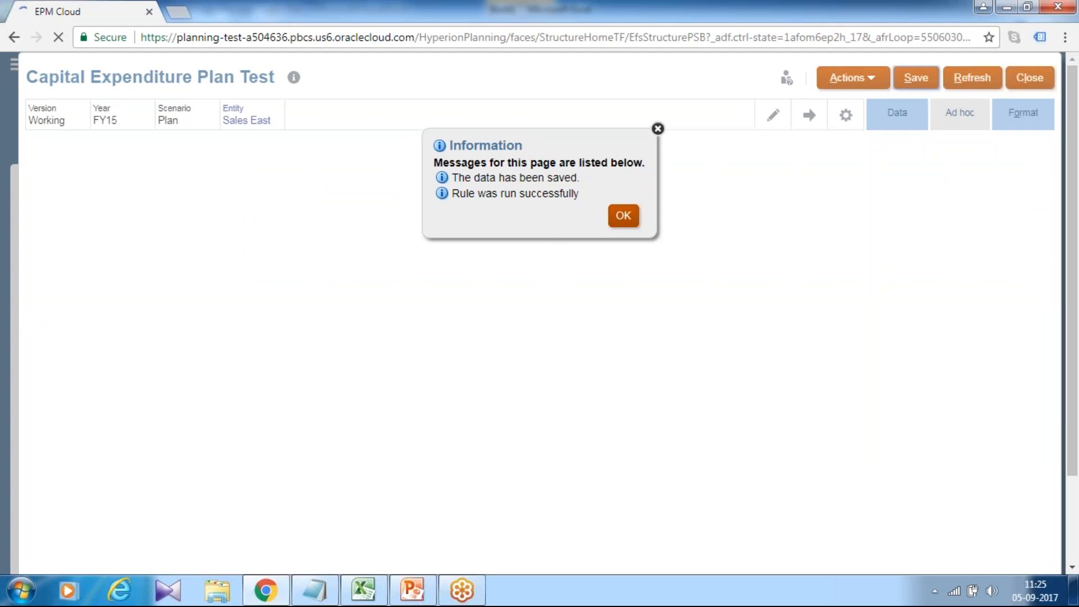
left_click(622, 216)
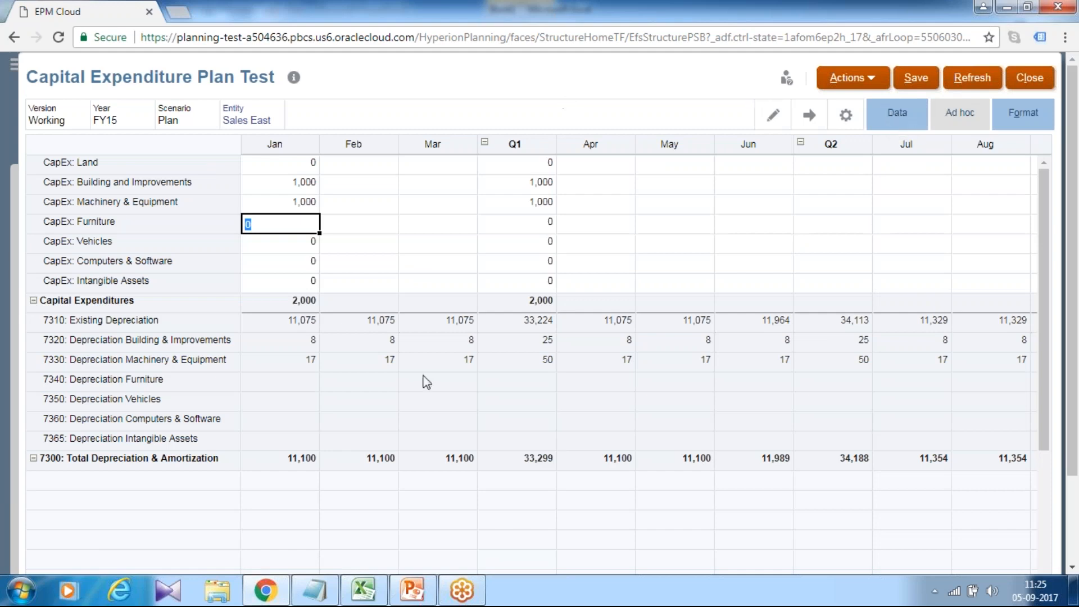
- Switch to Excel and refresh the Capital Expenditure Plan Test form on the FromCalc Mgr sheet
left_click(363, 590)
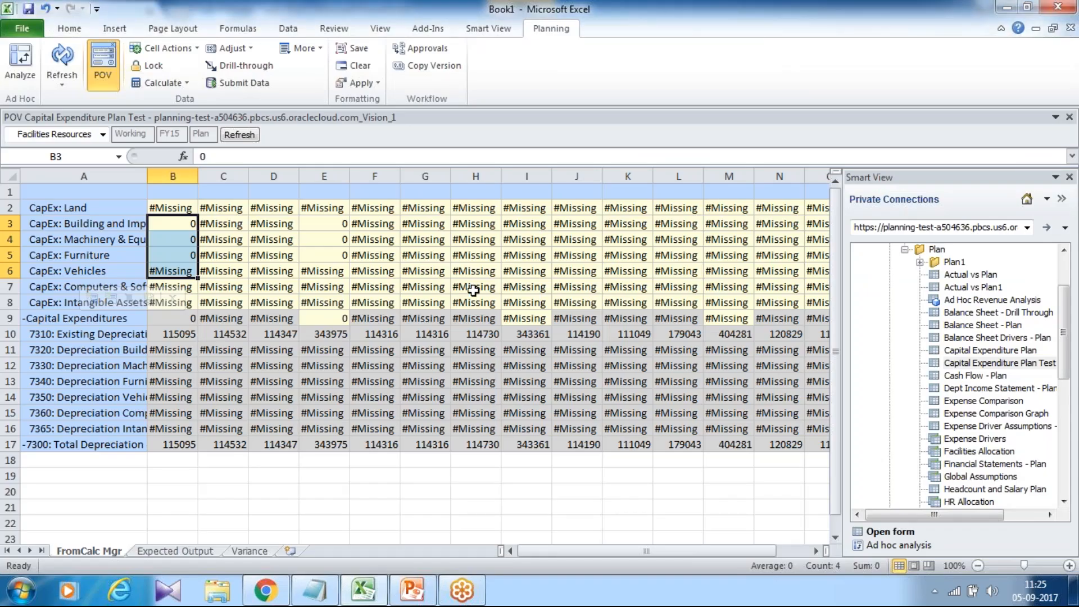
left_click(63, 57)
left_click(182, 226)
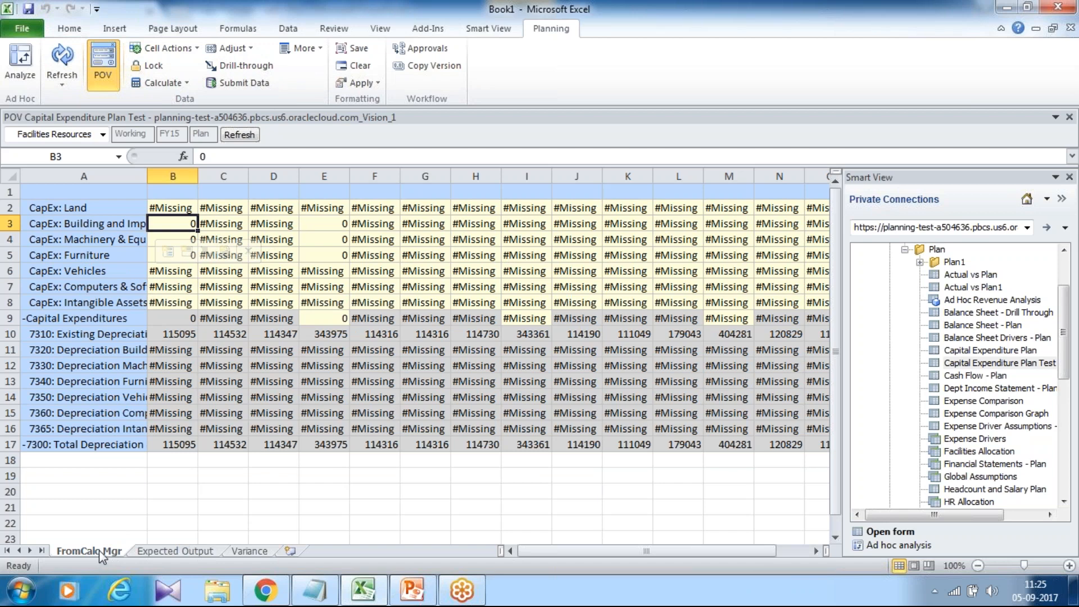
- Review the straight-line formulas on the Expected Output sheet and the comparison formulas on the Variance sheet
left_click(163, 550)
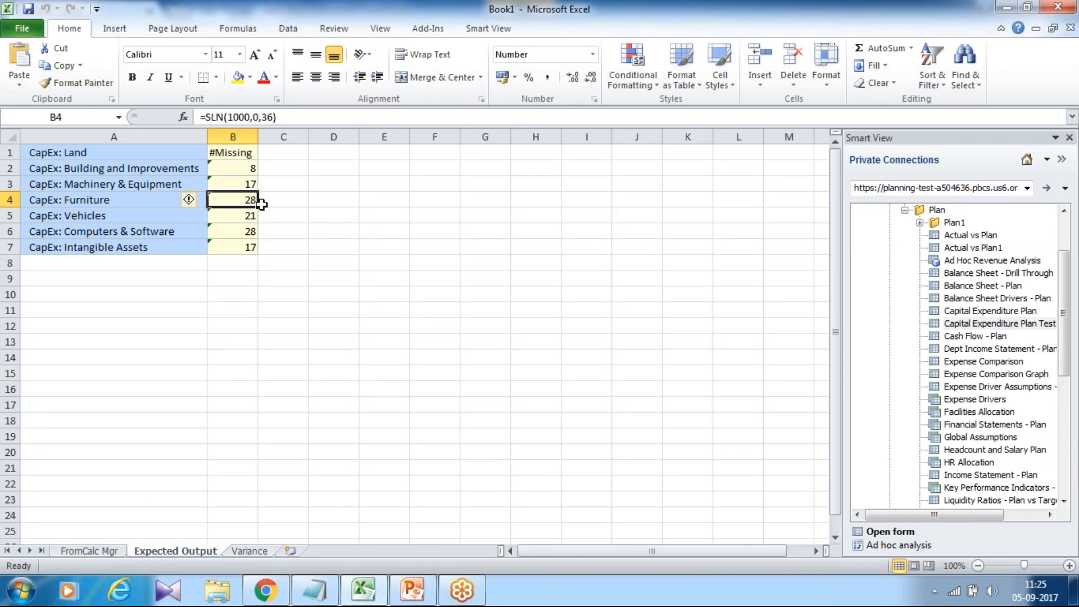
left_click(241, 163)
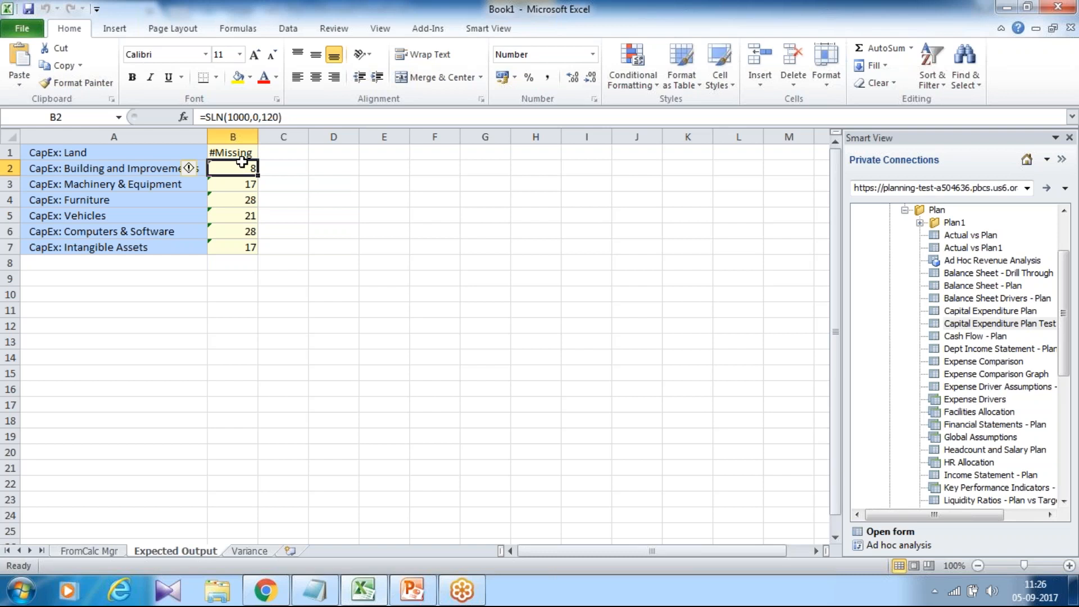
left_click(250, 552)
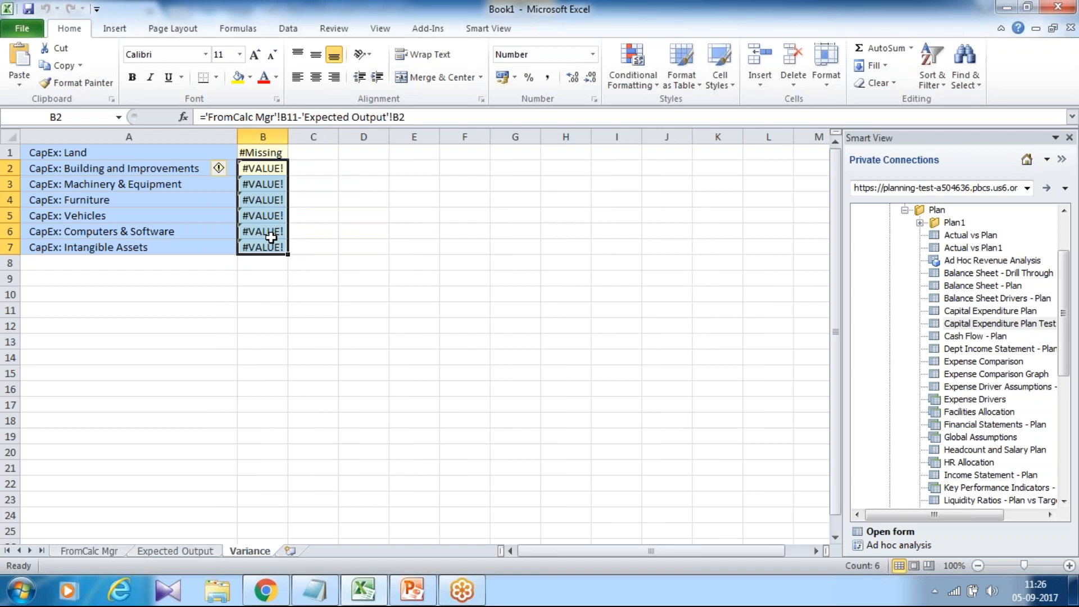
- On the FromCalc Mgr sheet, set the January CapEx amounts from Building and Improvements through Intangible Assets to 1000 and submit the data
left_click(90, 552)
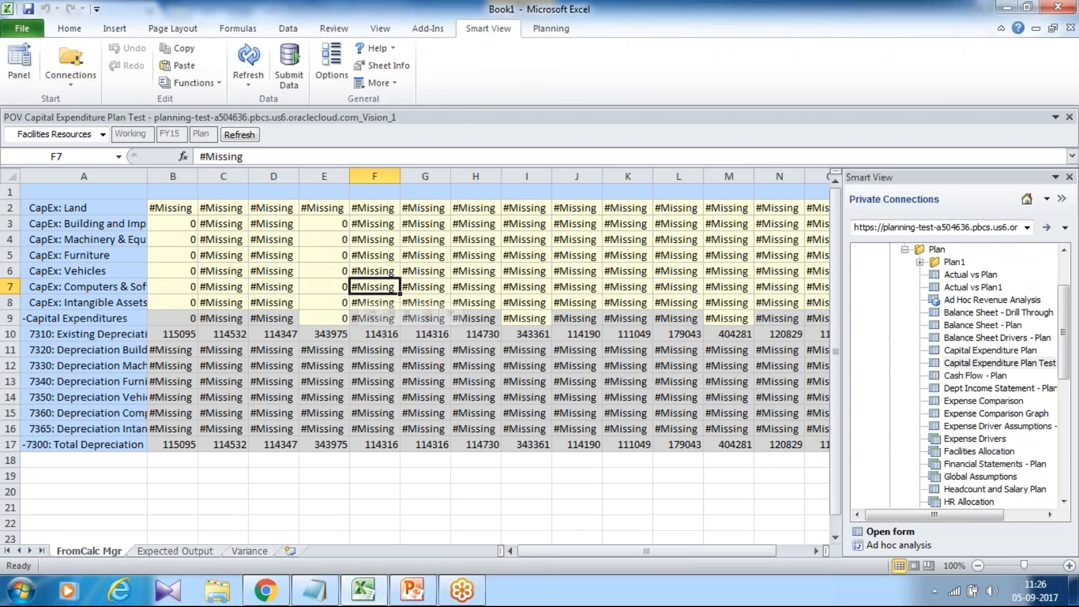
left_click(172, 224)
type("1000")
key("Return")
left_click(172, 224)
left_click_drag(197, 231, 188, 305)
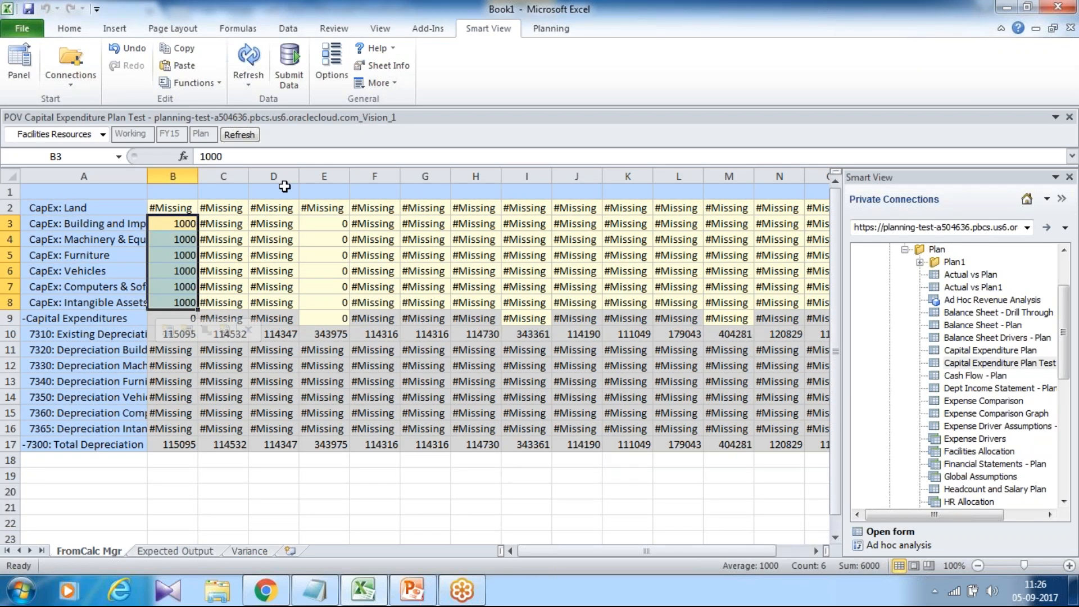
left_click(288, 70)
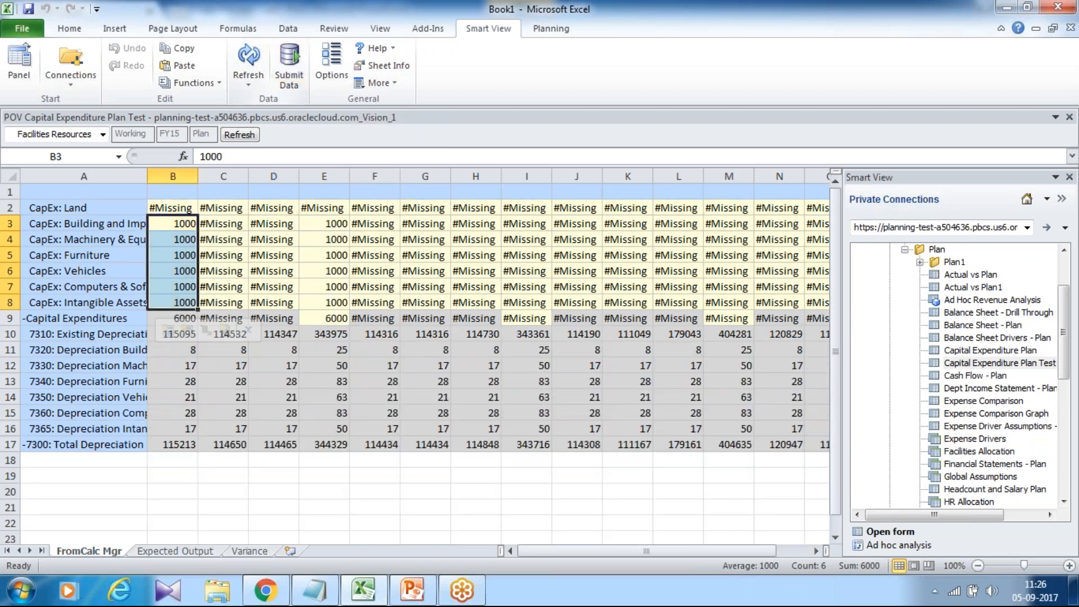
- Examine the calculated January depreciation for accounts 7320 through 7365 on the FromCalc Mgr sheet
left_click(191, 347)
left_click_drag(191, 347, 183, 425)
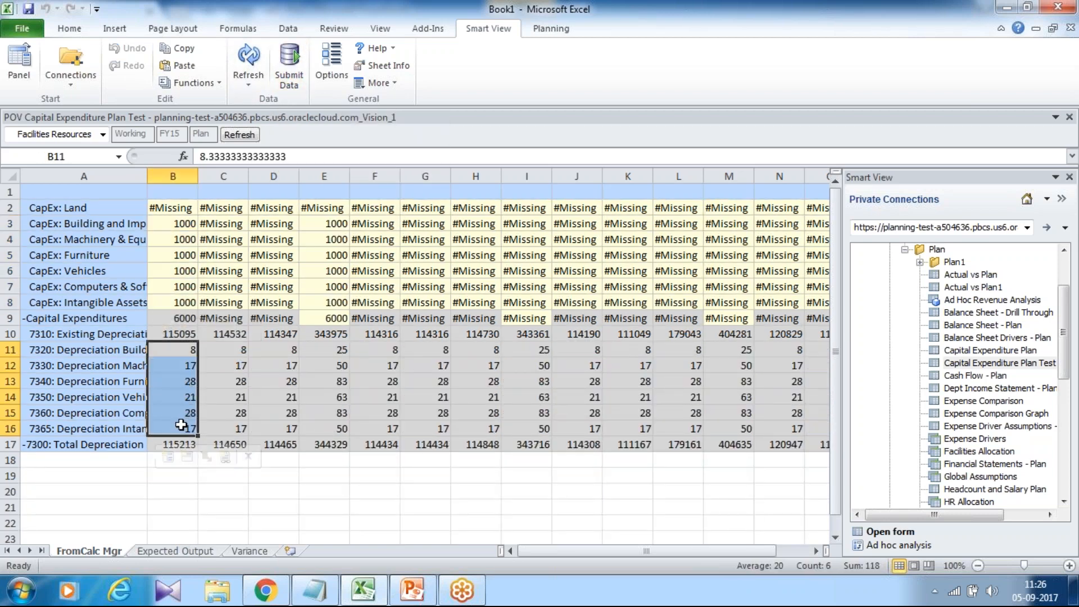
left_click_drag(92, 353, 167, 432)
- On the Expected Output sheet, enter =SLN(1000,0,120) in B2 for Building and Improvements
left_click(169, 552)
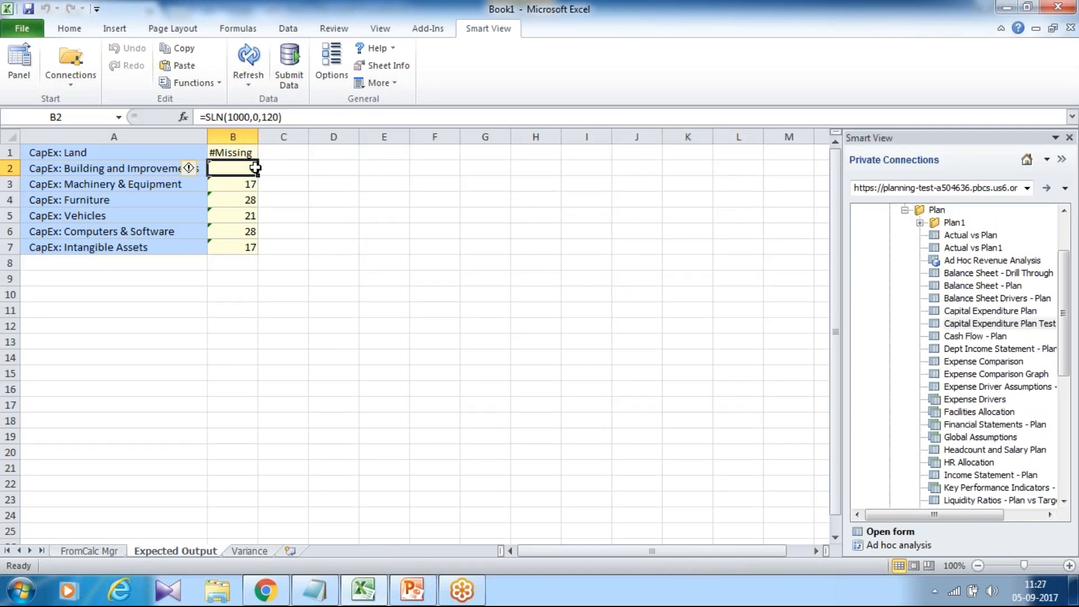
type("=SL")
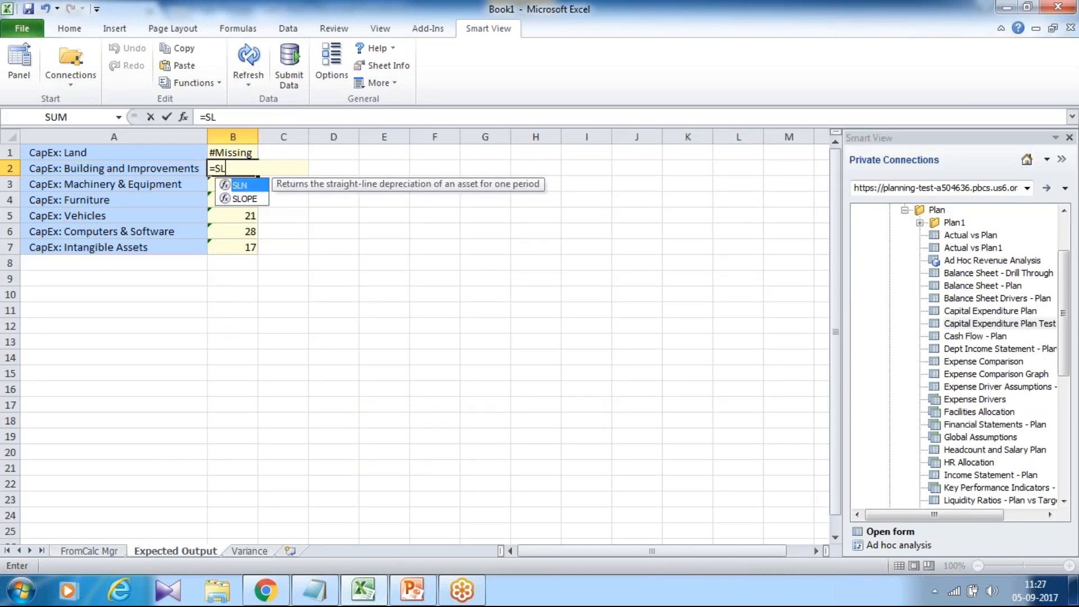
type("N(")
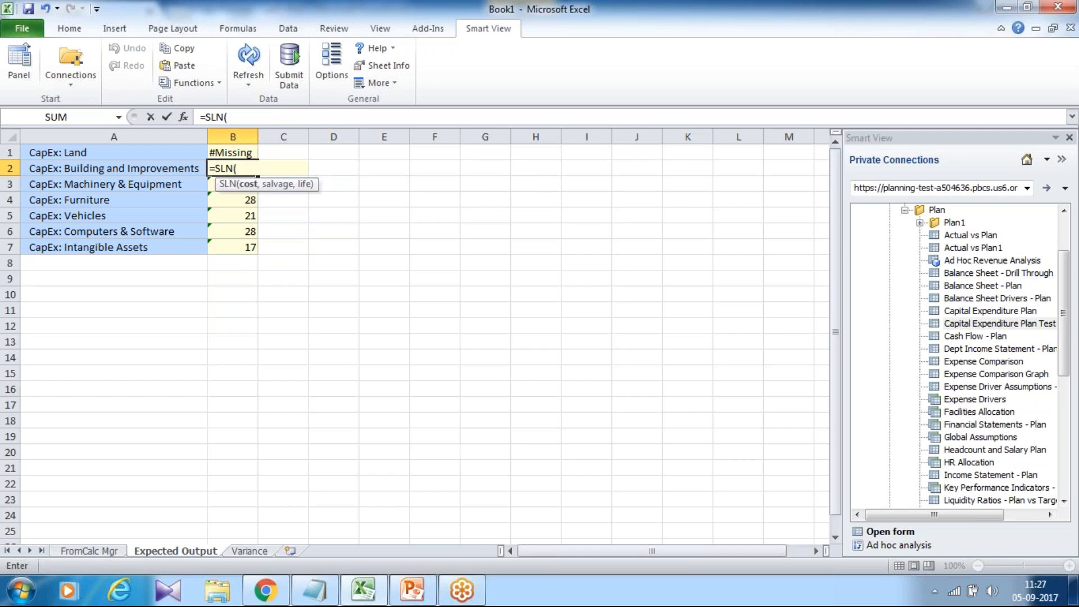
type("1000,0,")
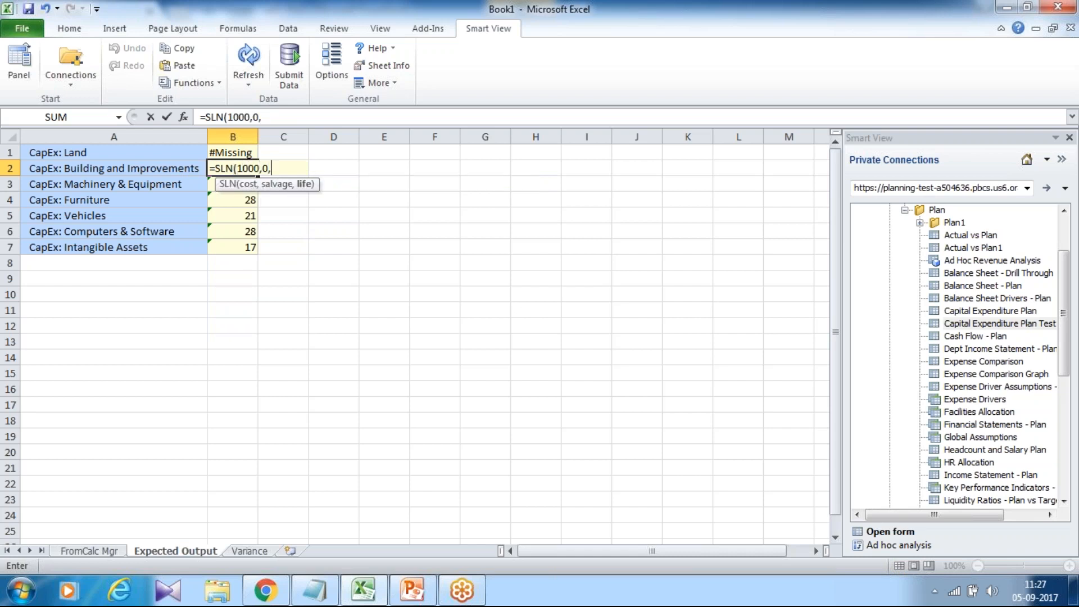
type("120)")
key("Return")
key("Up")
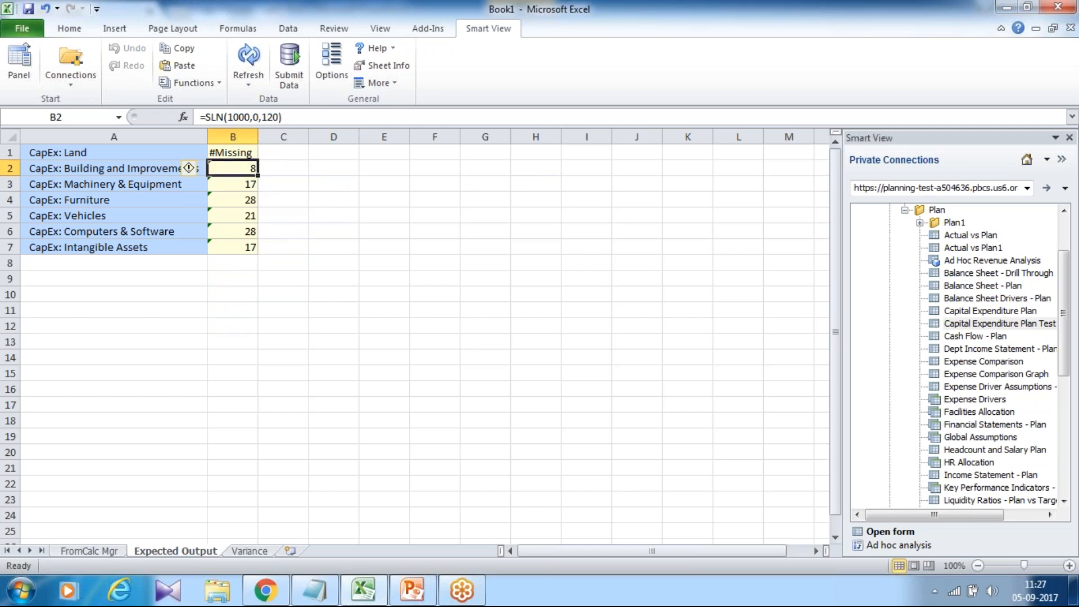
- Inspect the SLN formulas in B3 through B7, from Machinery & Equipment to Intangible Assets
left_click(240, 190)
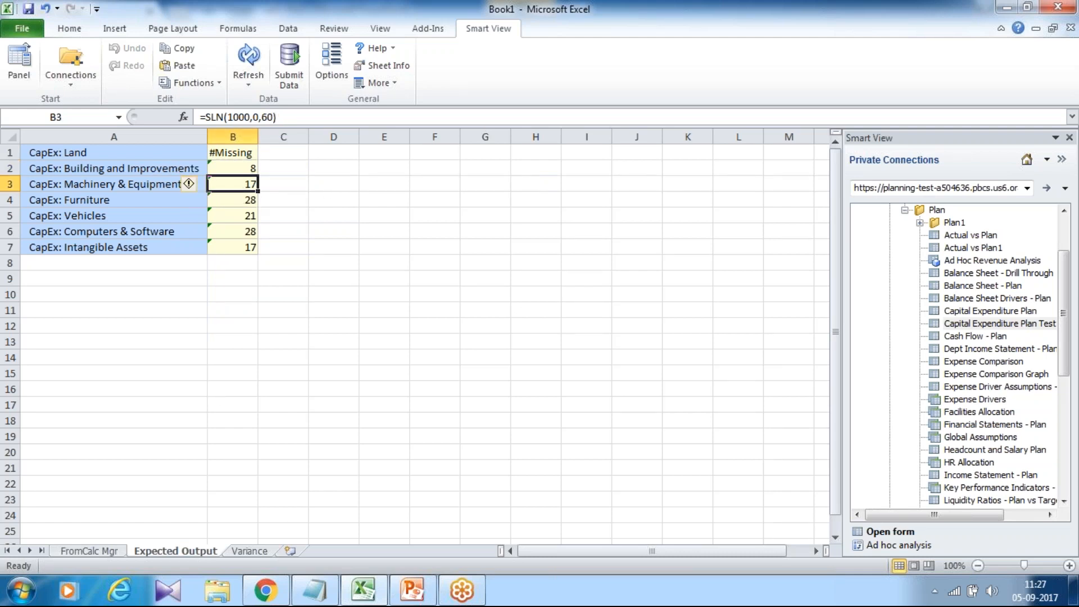
left_click(222, 203)
left_click(228, 213)
left_click(228, 225)
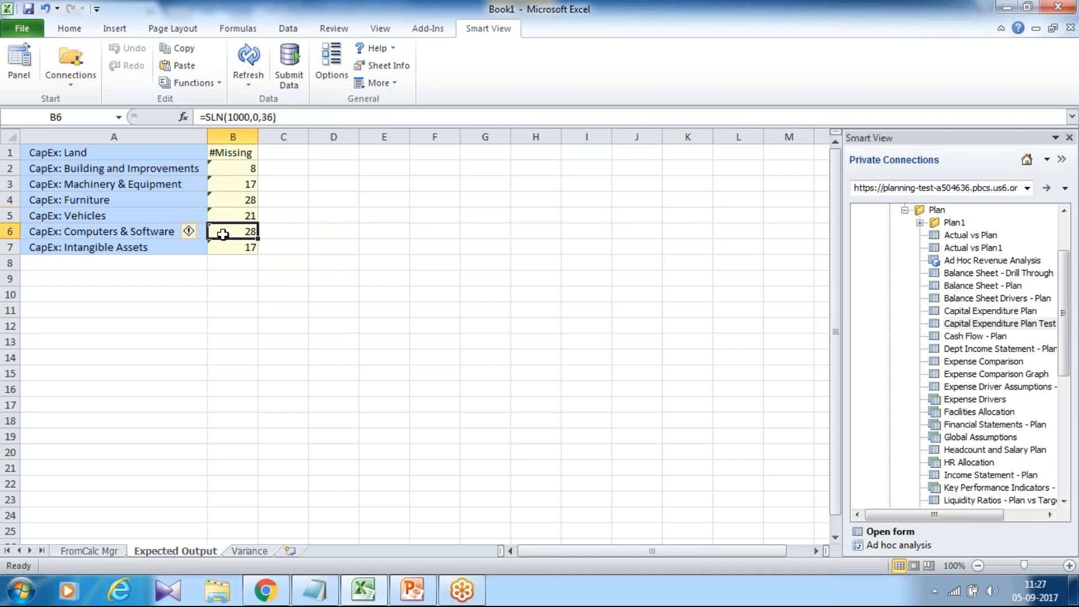
left_click(216, 247)
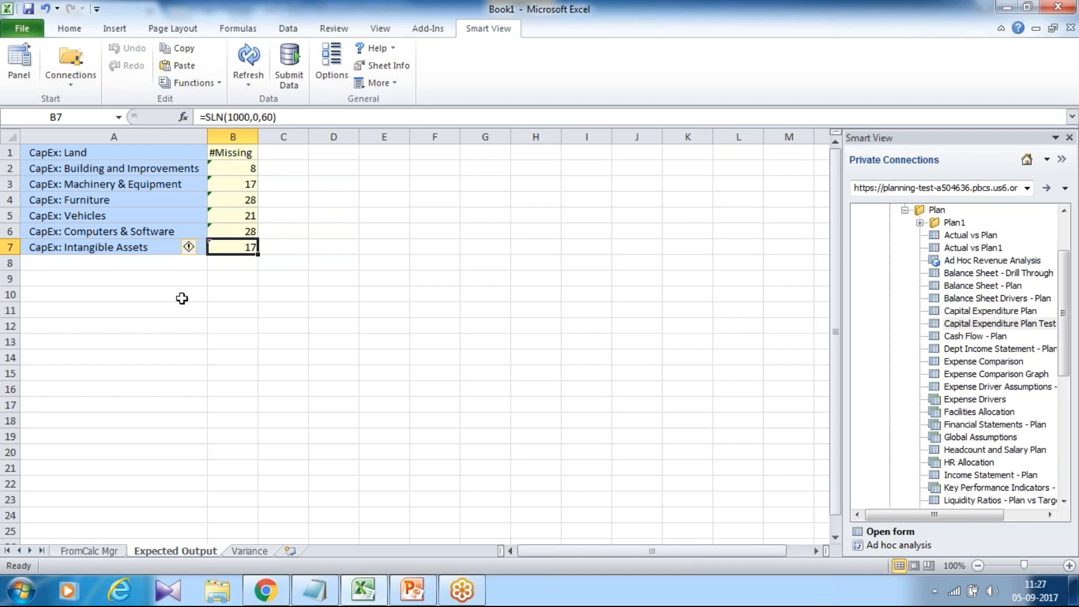
- Compare the calculated and expected sheets, then fill the Variance sheet's B2 difference formula down through B7
left_click(116, 552)
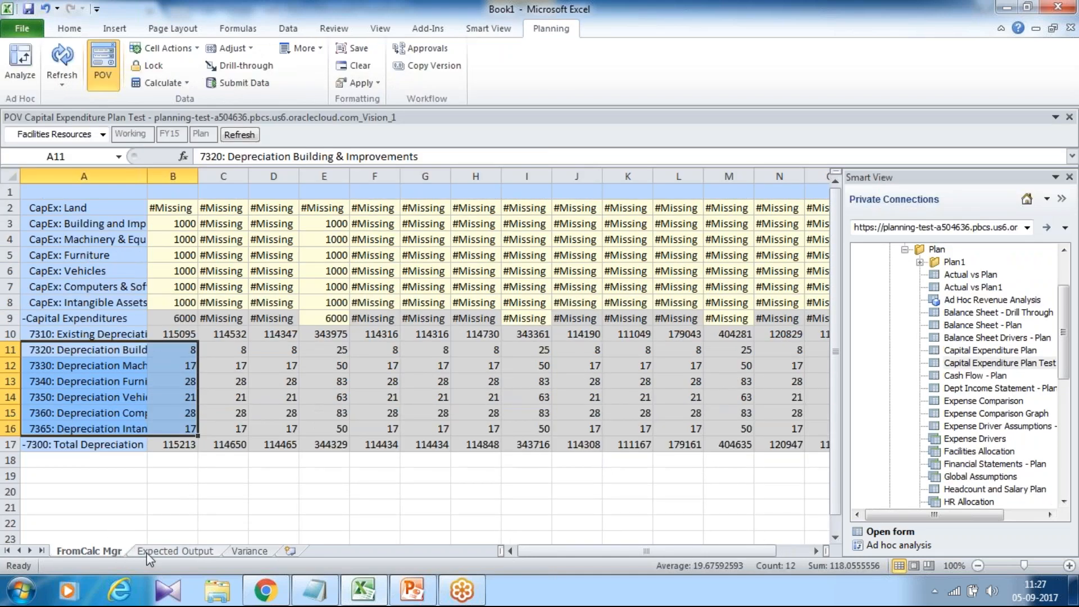
left_click(168, 553)
left_click(250, 552)
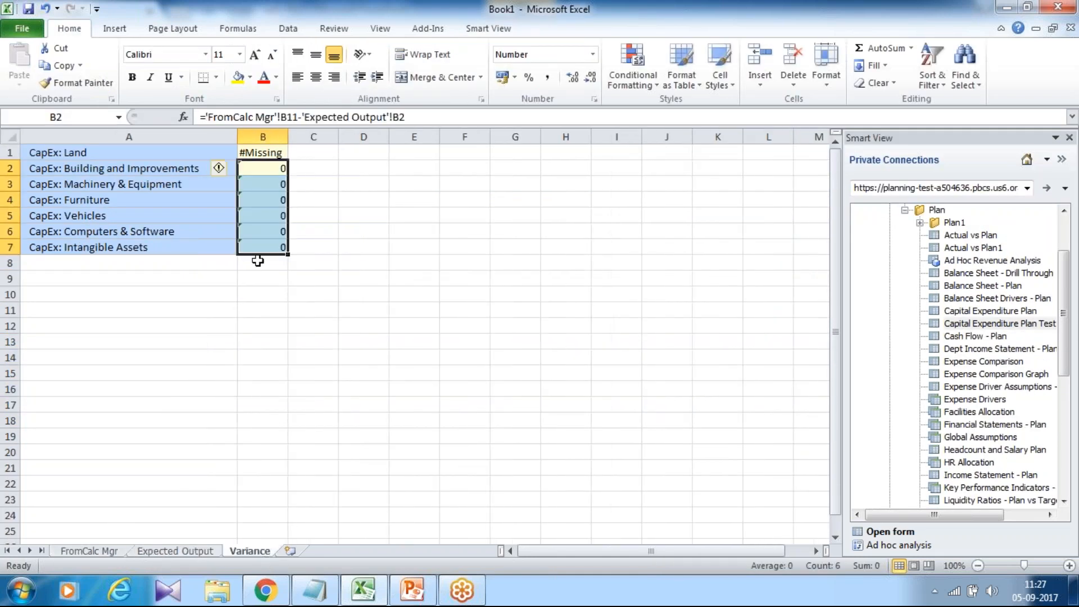
left_click(264, 169)
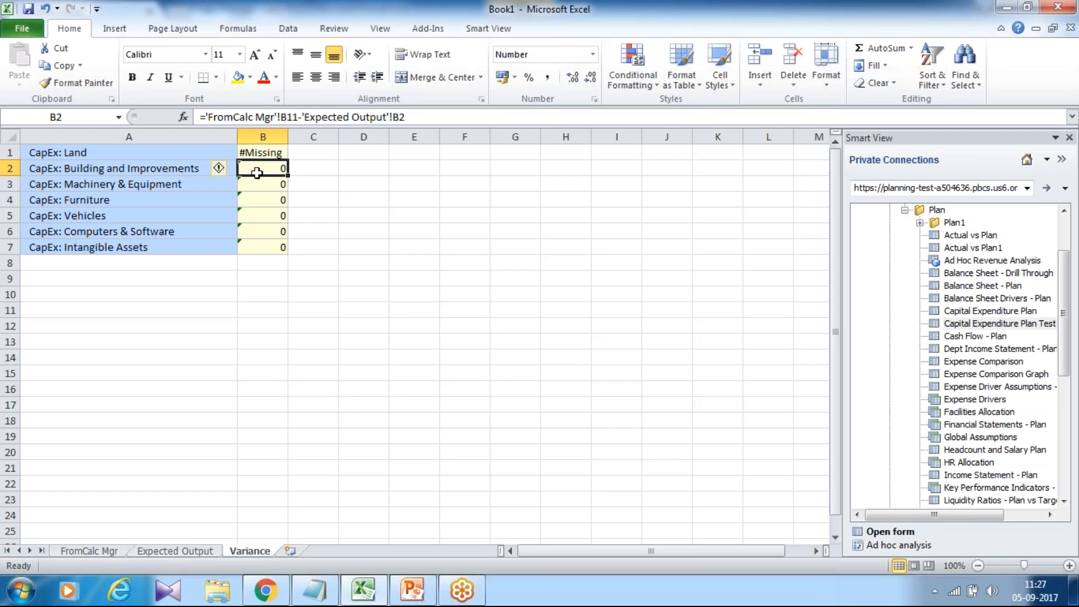
left_click_drag(287, 178, 288, 253)
left_click(335, 202)
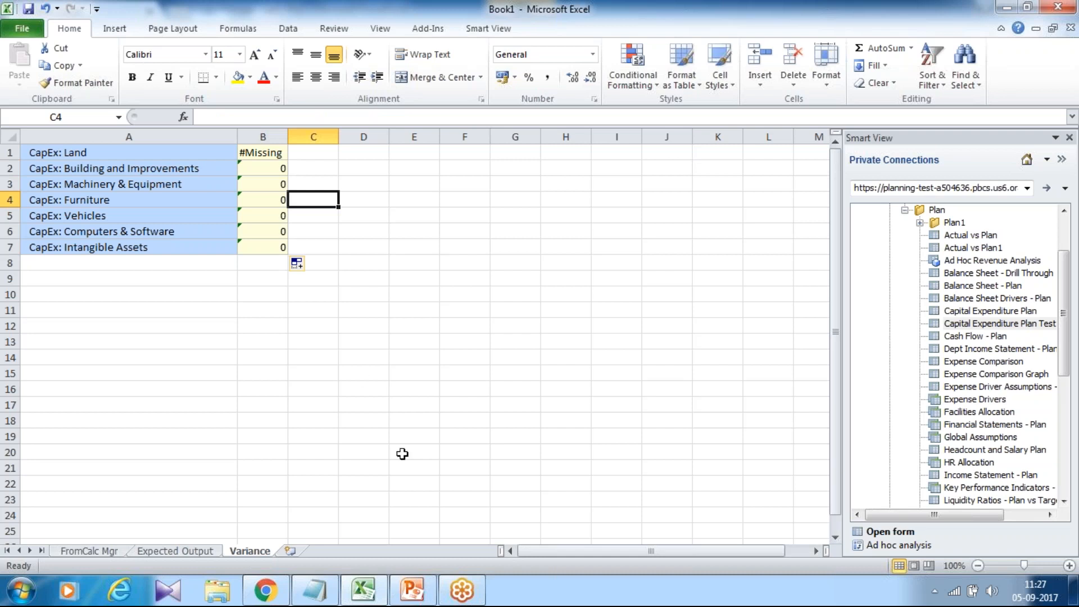
- Switch to PowerPoint and show the closing "Any Question?" slide
left_click(413, 591)
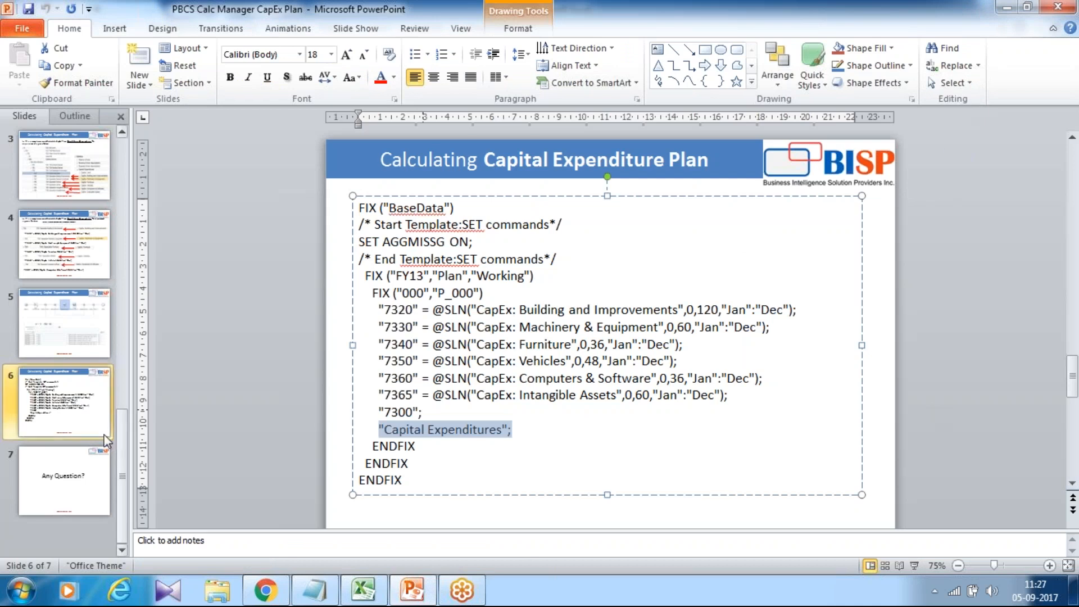
left_click(64, 477)
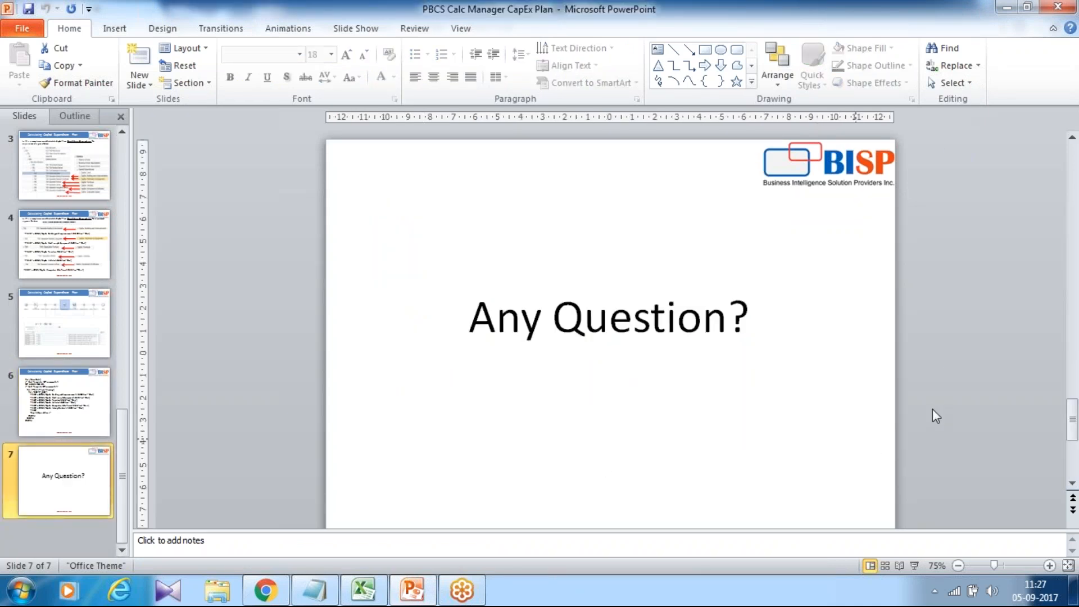